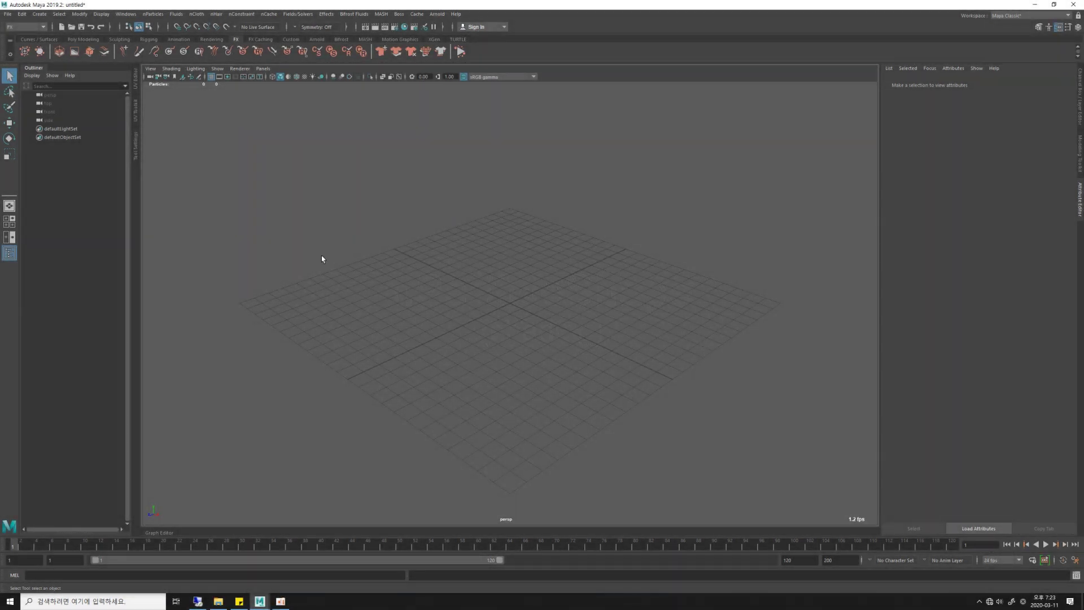
Step: Create an nParticle emitter with its particle object and play to preview the emission
click(153, 13)
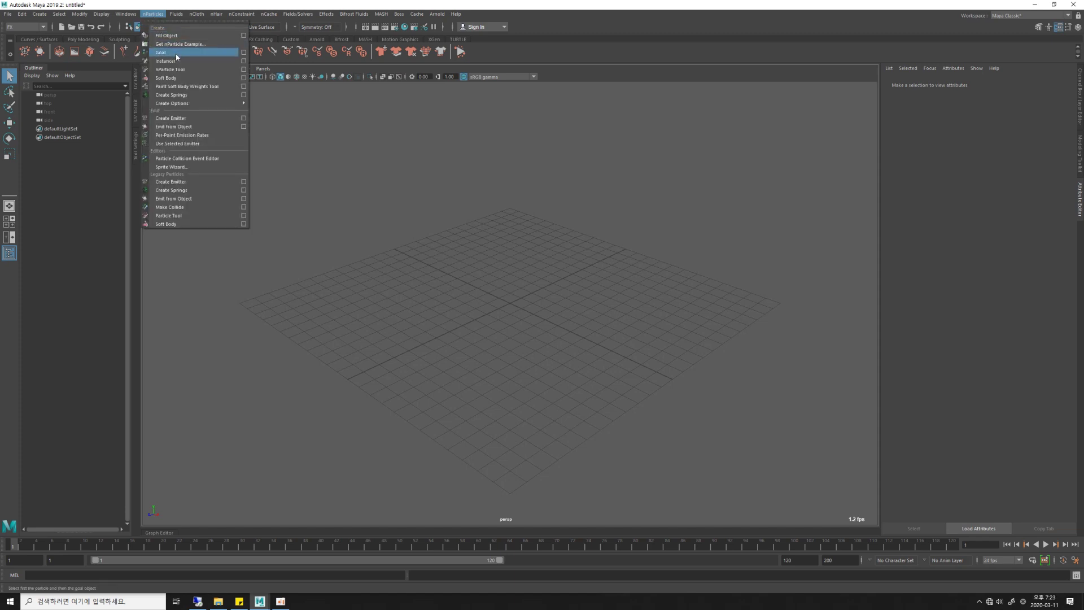
click(186, 118)
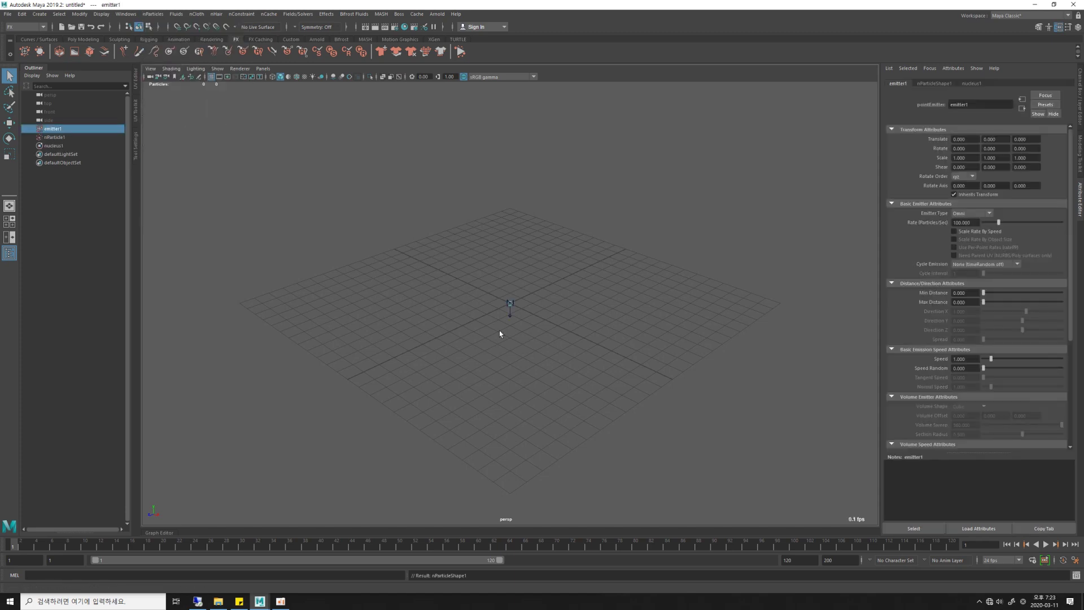
alt+drag(499, 334, 580, 370)
click(1045, 544)
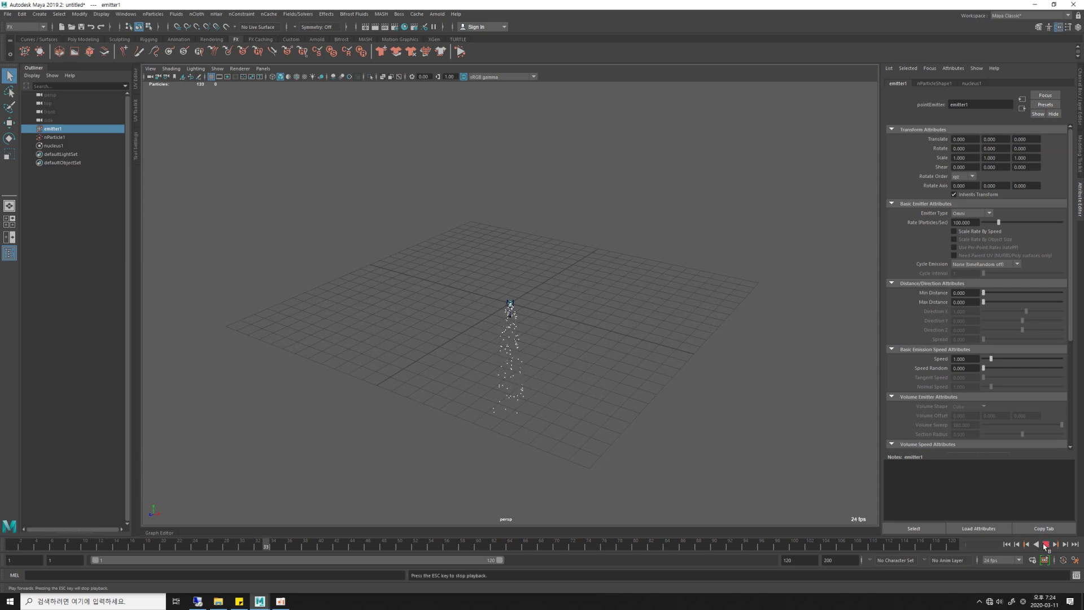
Step: Select nParticle1 to inspect its Dynamic Properties, replay, then select emitter1
mouse_move(634, 334)
alt+mouse_down()
mouse_move(587, 392)
mouse_move(480, 378)
mouse_move(547, 354)
alt+mouse_up()
click(915, 175)
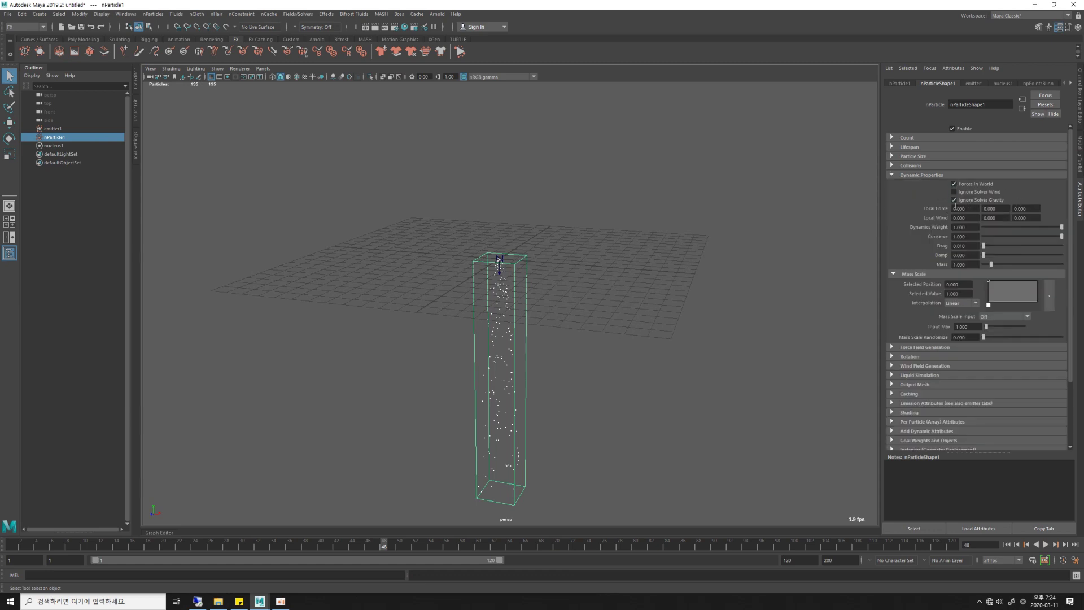
click(915, 175)
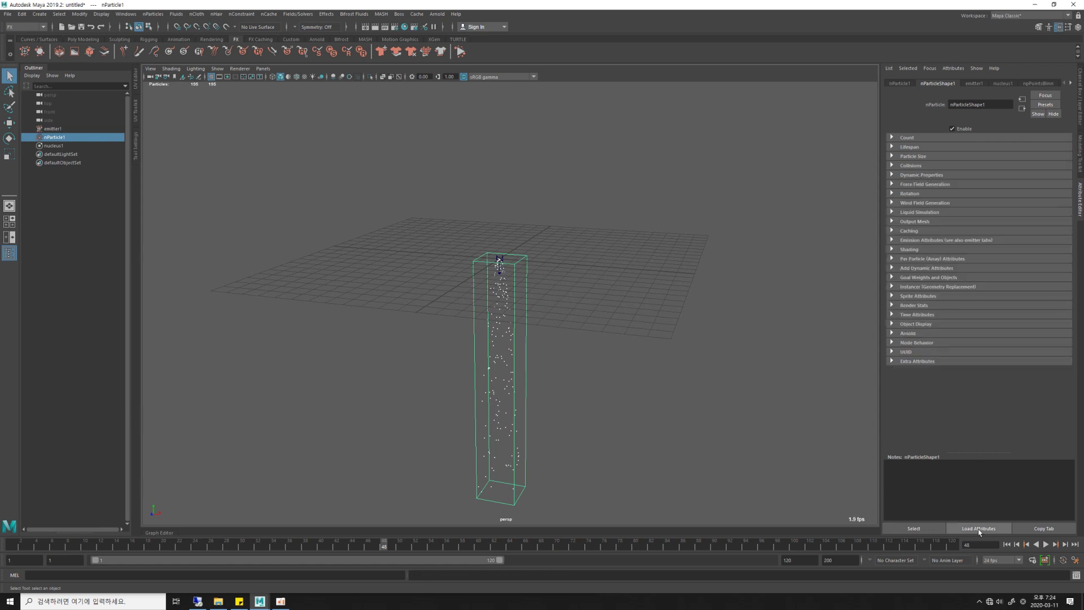
click(1006, 543)
click(1044, 544)
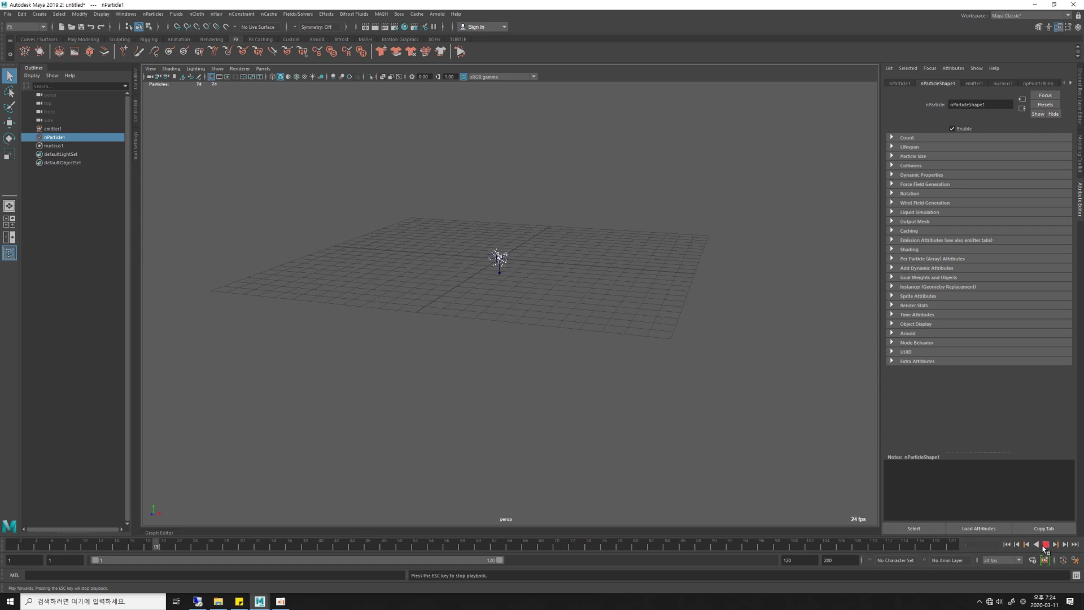
click(1044, 544)
alt+drag(506, 358, 568, 392)
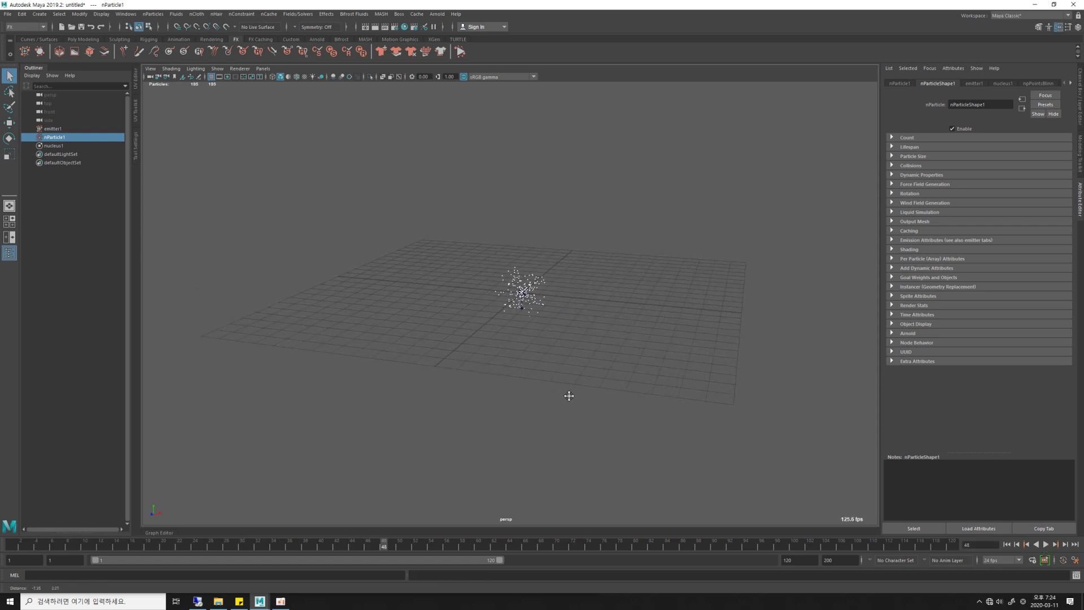
click(54, 129)
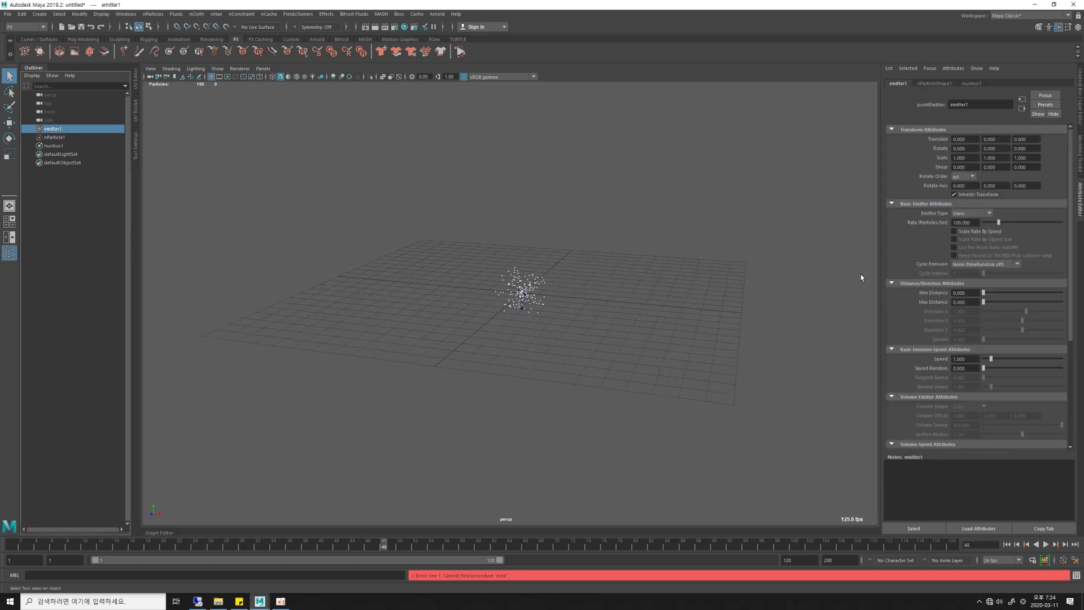
Step: Set emitter1's Speed to 7 and replay the simulation
double_click(976, 360)
text(7)
key(Return)
click(1006, 545)
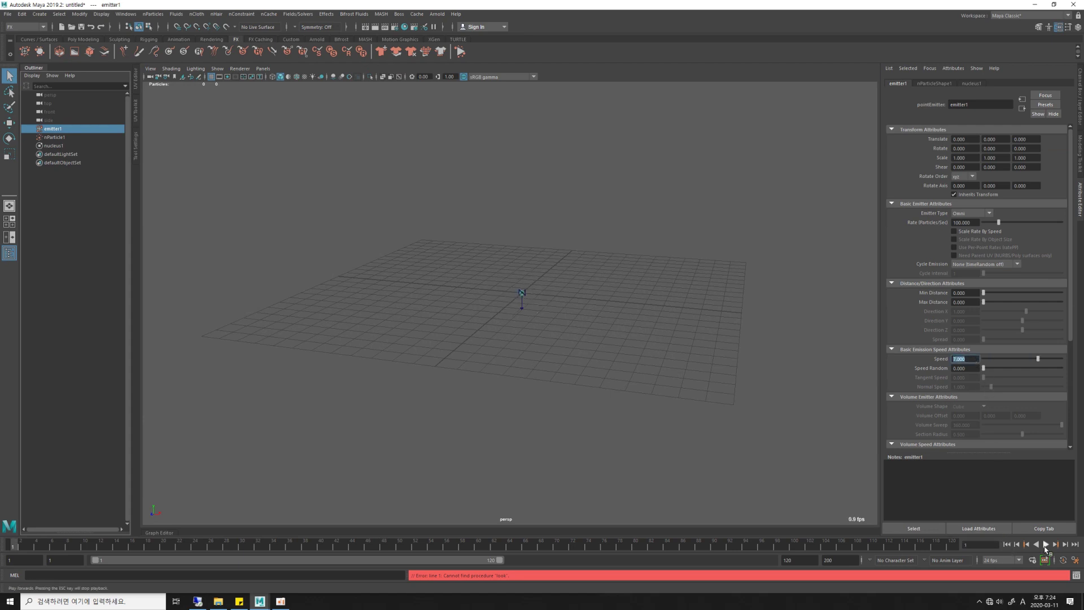
click(1045, 545)
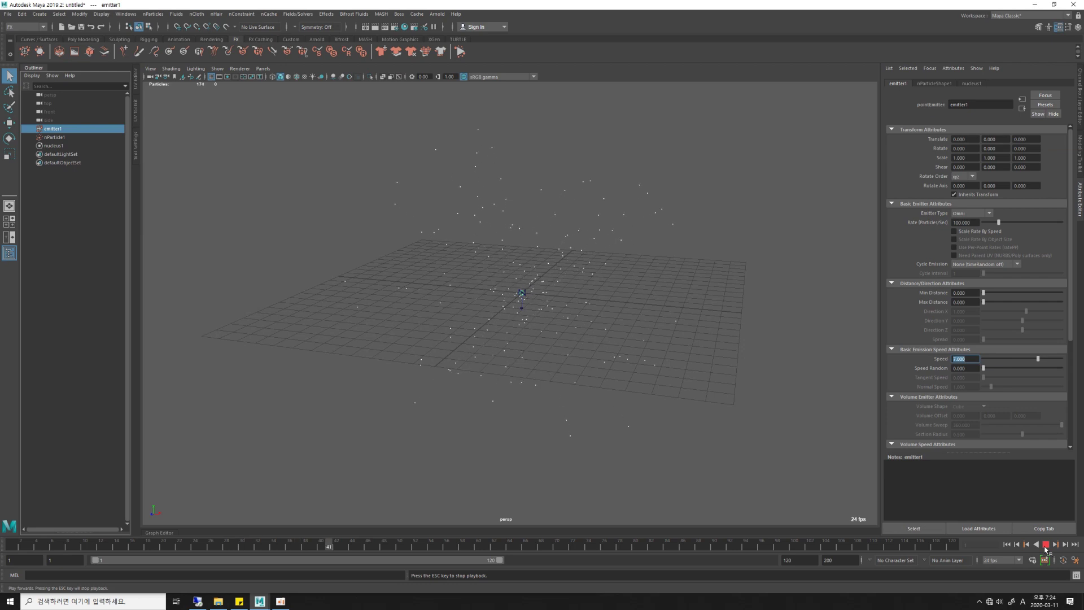
click(1045, 544)
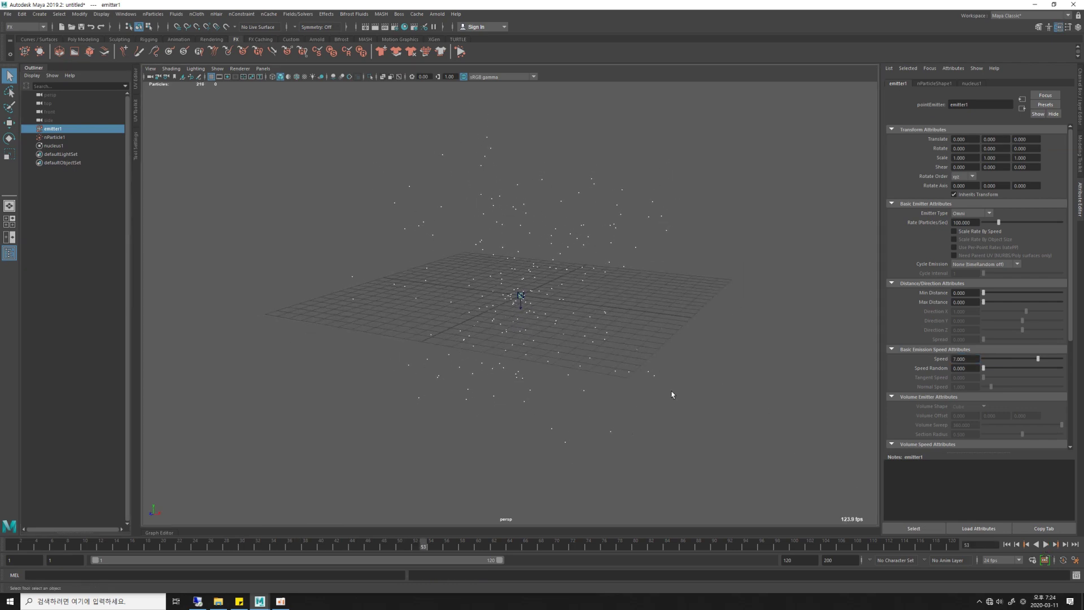
Step: Set Speed Random to 2 and replay the simulation
double_click(971, 368)
text(2)
key(Return)
click(1006, 544)
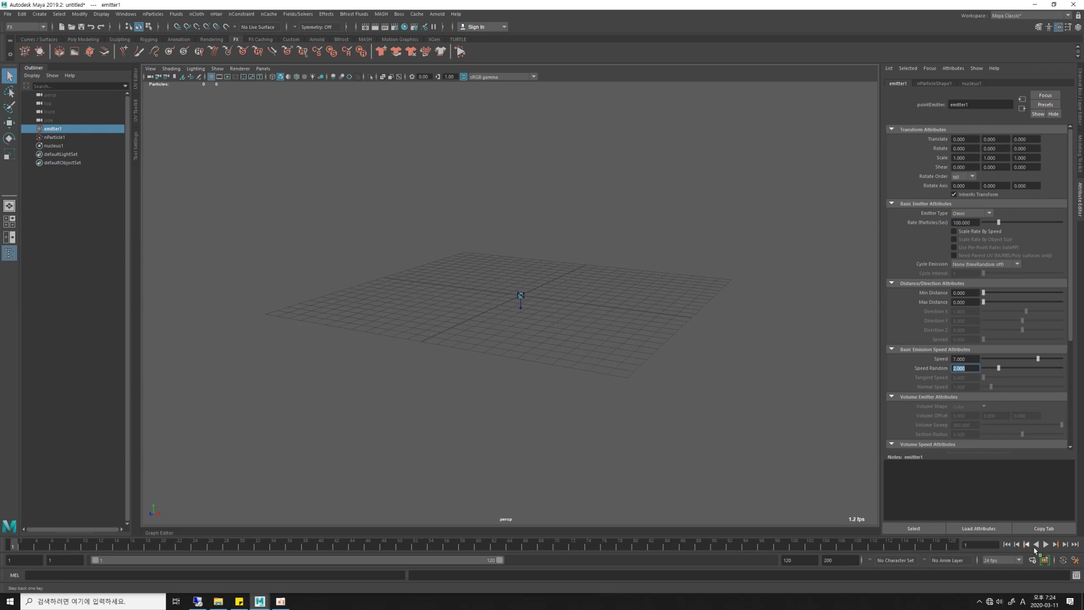
click(1045, 544)
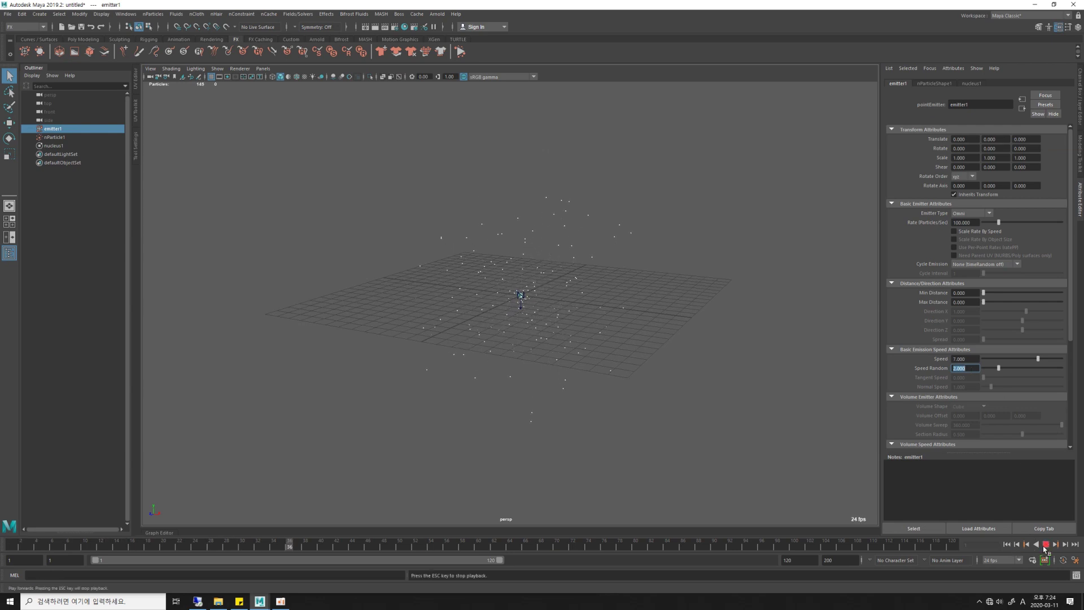
key(Escape)
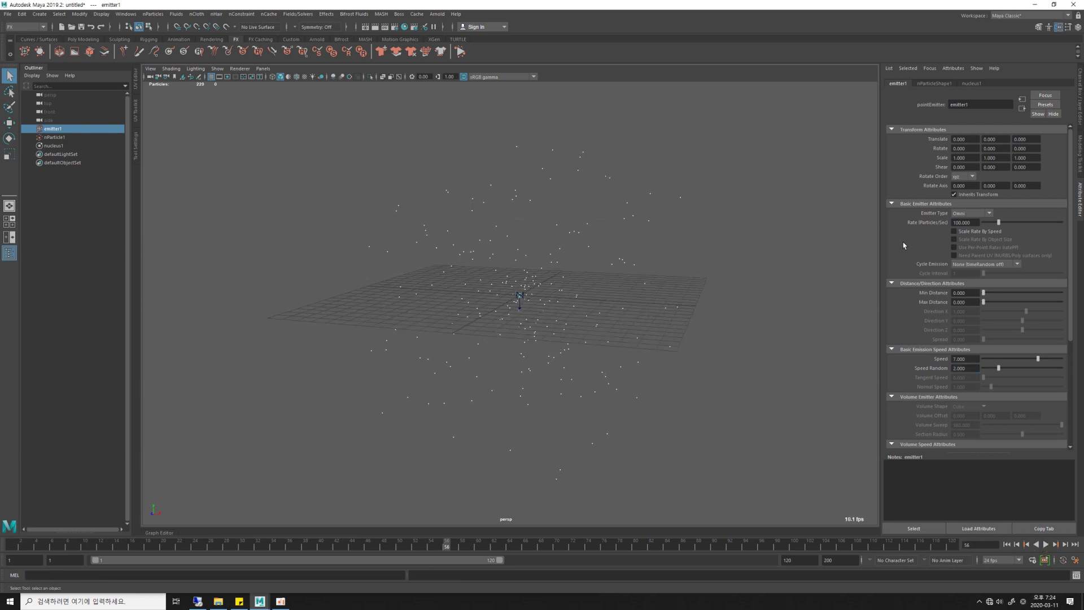
Step: Raise the emission Rate to 500 particles per second and replay
drag(1001, 224, 1064, 230)
click(1006, 544)
click(1045, 544)
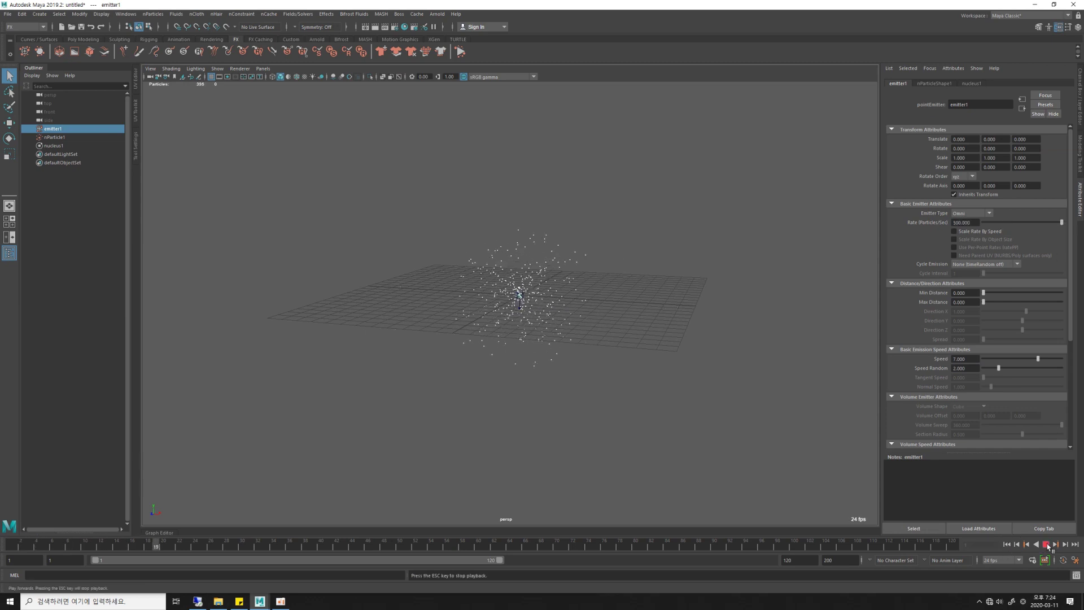
key(Escape)
alt+drag(727, 435, 745, 432)
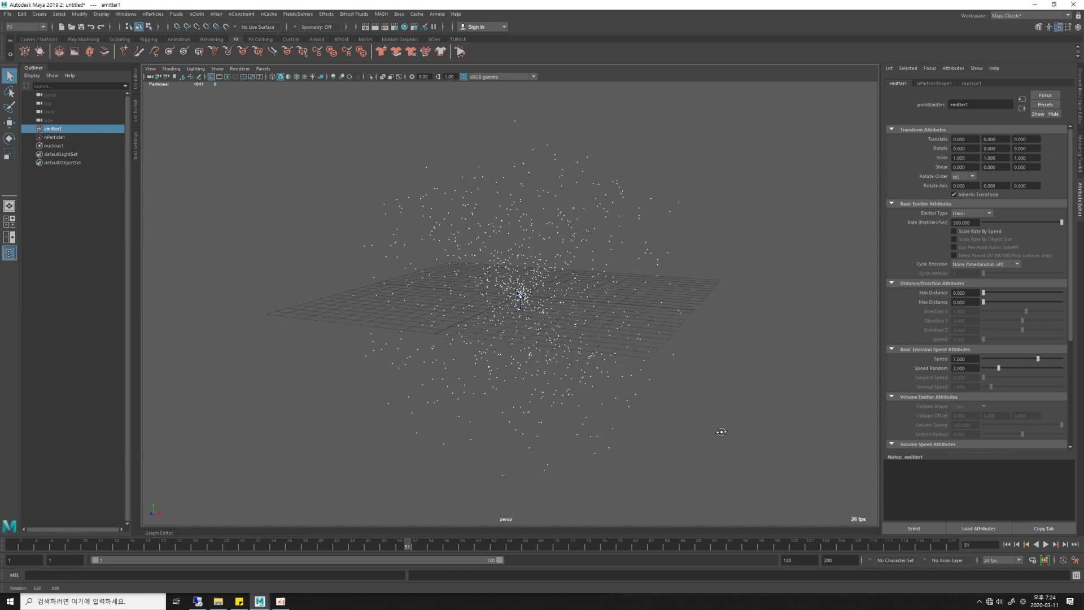
Step: Raise the emitter Speed to 10, replay, and select nParticle1
drag(1037, 360, 1062, 360)
click(1006, 543)
click(1045, 545)
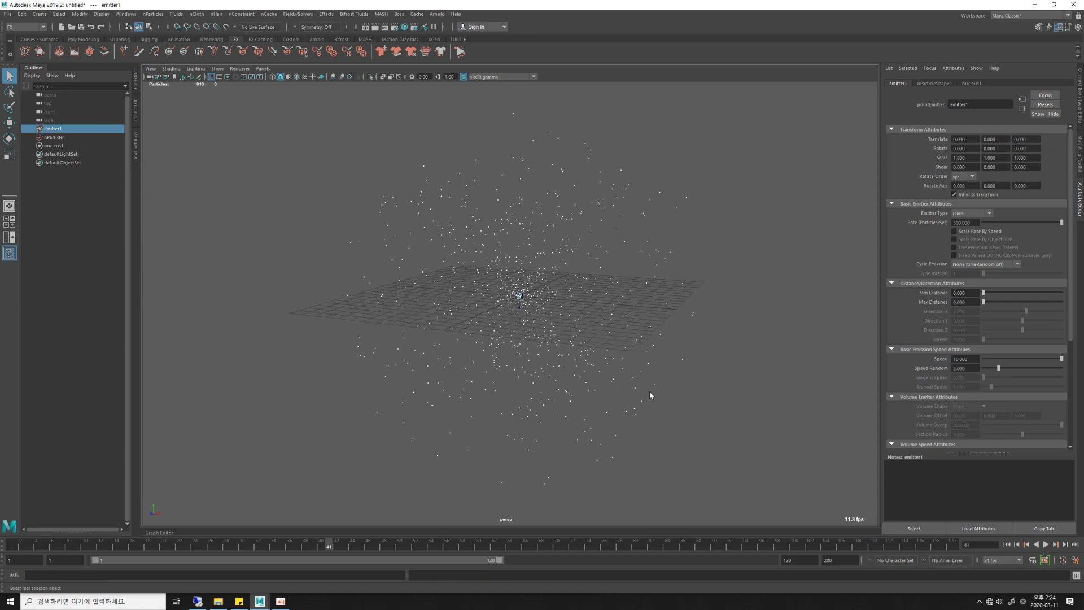
drag(652, 394, 569, 404)
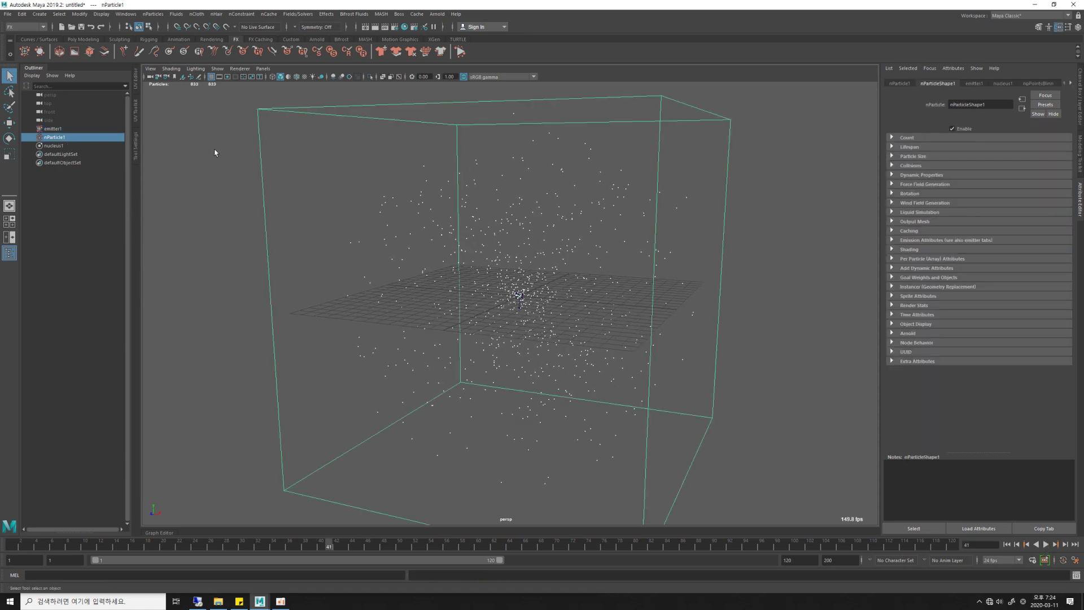
Step: Set nParticleShape1's Conserve to 0.97 and replay to see the compact floating cloud
click(910, 175)
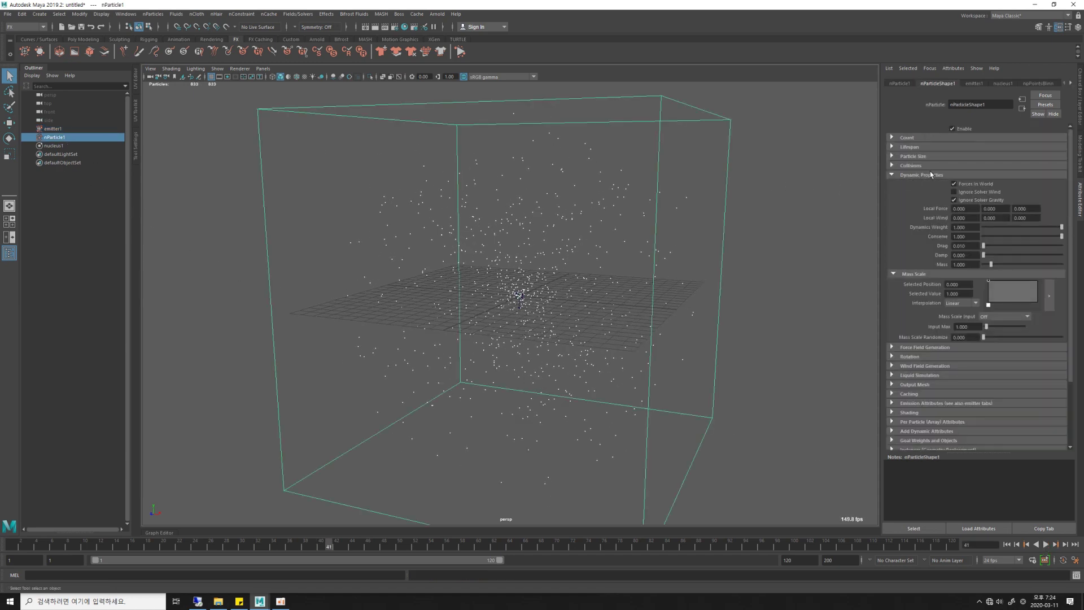
click(969, 237)
text(0.97)
key(Return)
click(1007, 544)
click(1046, 545)
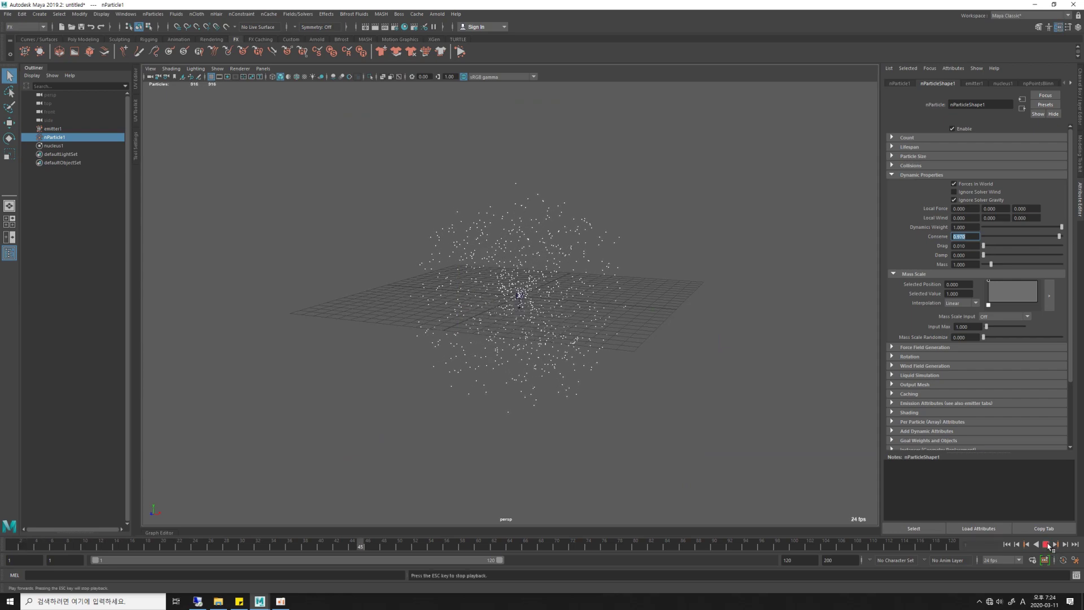
click(1048, 545)
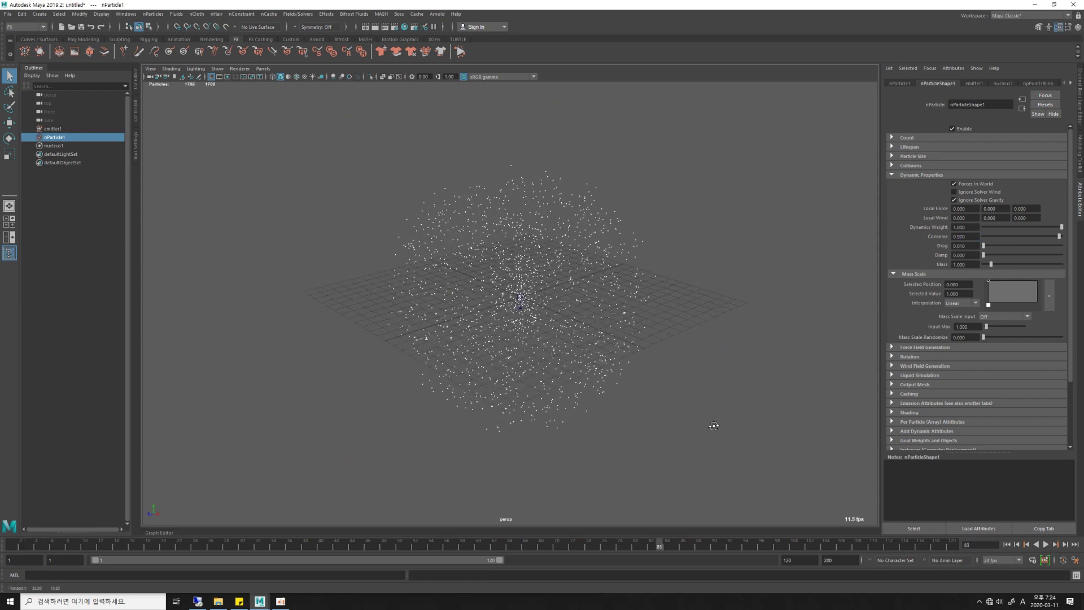
alt+drag(726, 416, 707, 411)
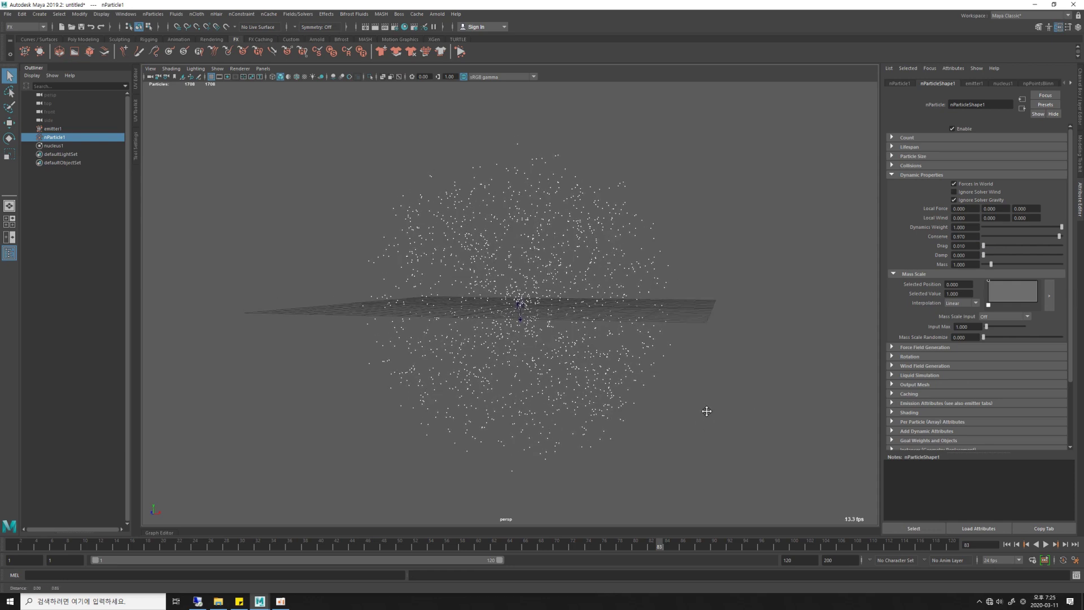
click(912, 173)
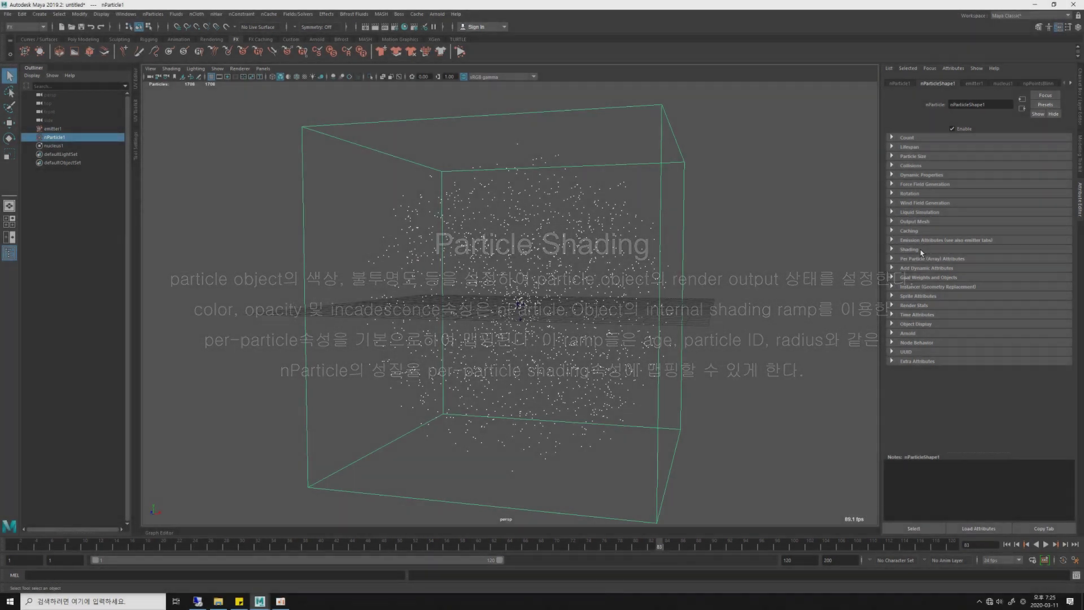
Step: Set Particle Render Type to Spheres in Shading and replay to view the balls
click(912, 249)
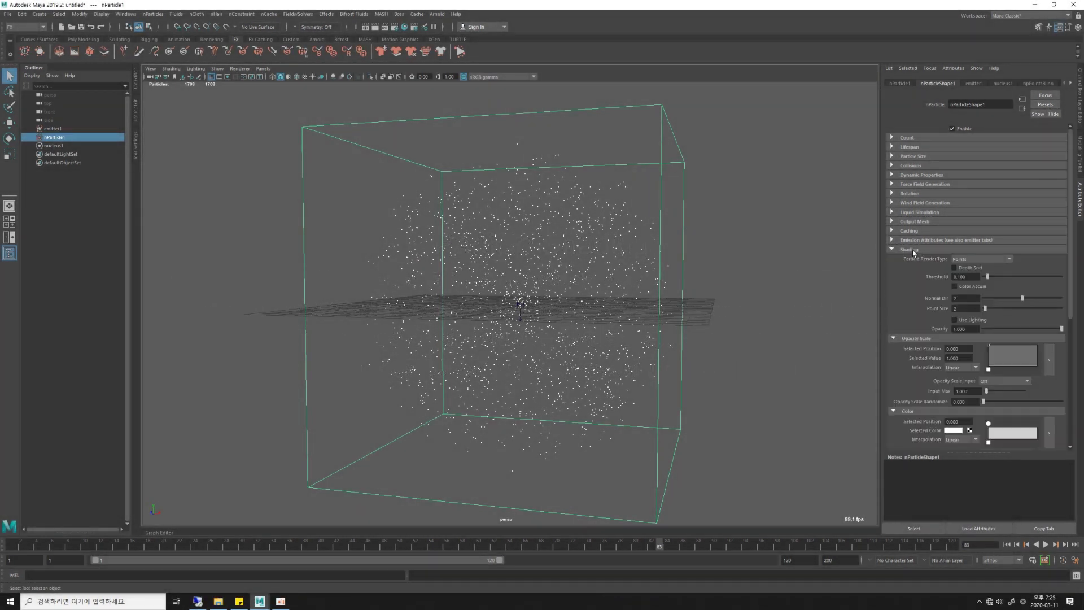
click(954, 260)
click(972, 304)
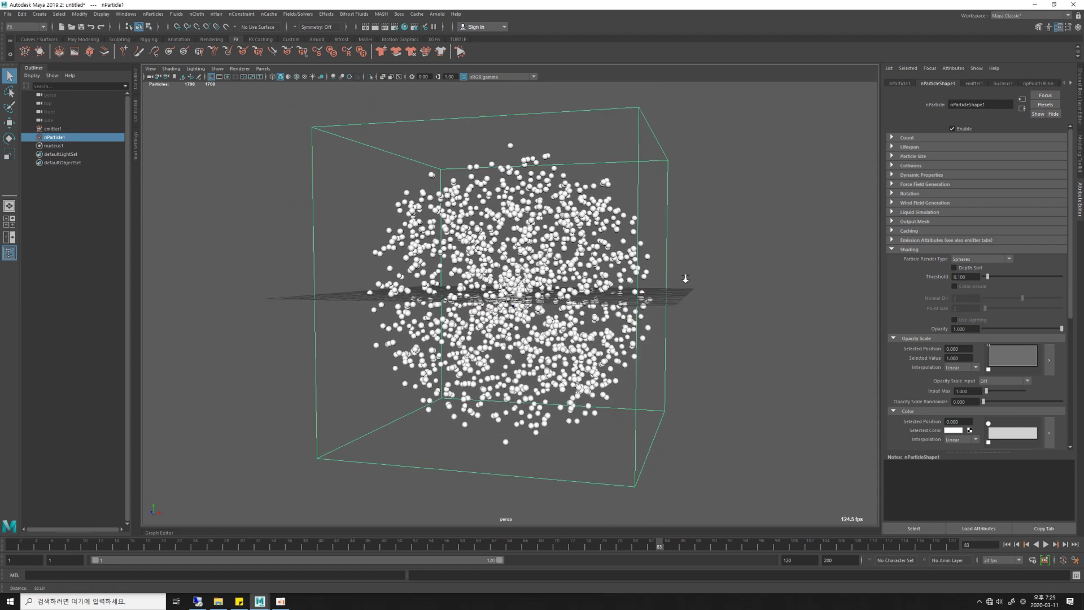
click(1006, 544)
click(1046, 544)
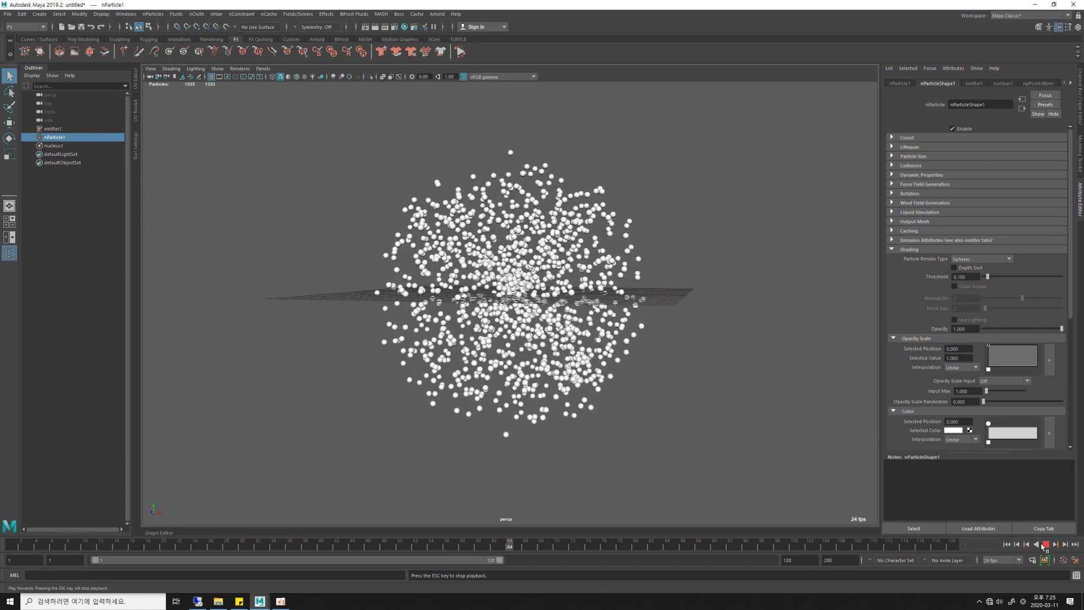
click(1045, 545)
scroll(673, 346, up, 2)
scroll(663, 352, up, 2)
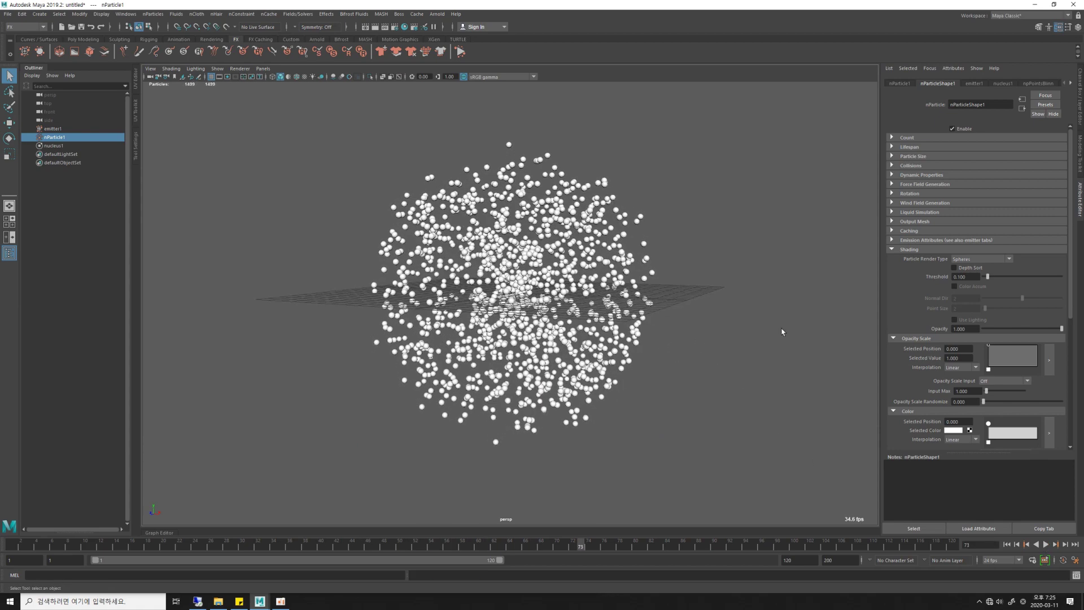
scroll(993, 316, down, 2)
scroll(977, 344, down, 2)
scroll(960, 367, down, 2)
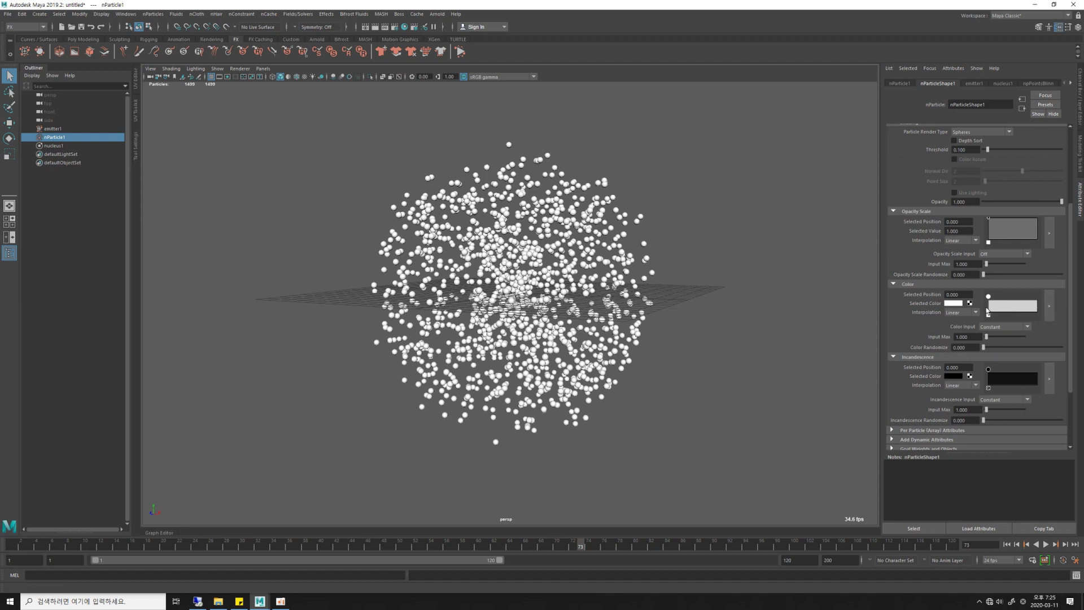
Step: Try red, yellow and green in the Color ramp picker, settling on blue particles
click(954, 304)
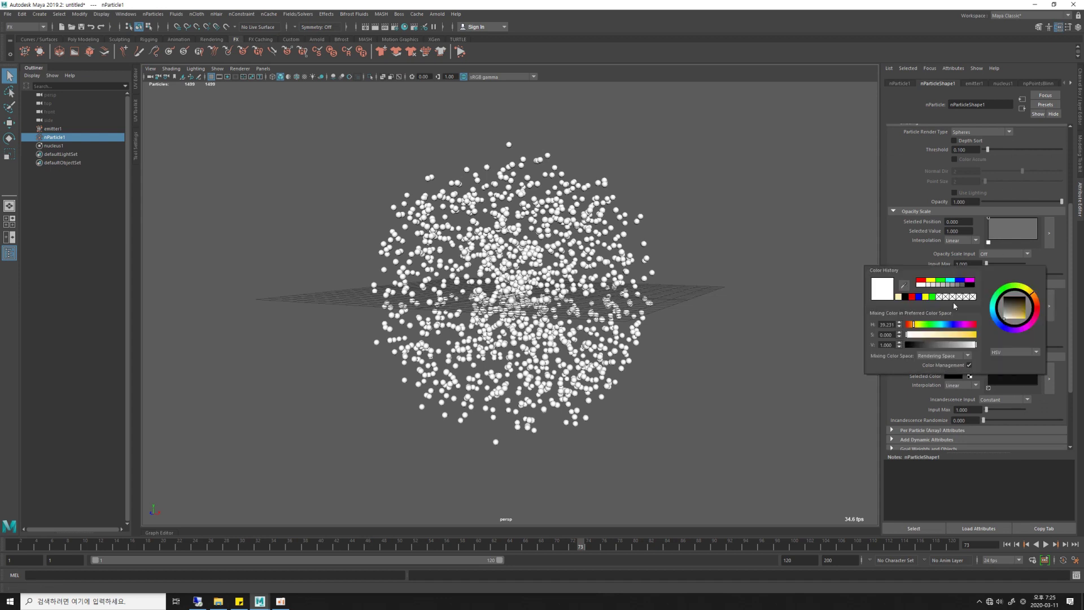
click(920, 280)
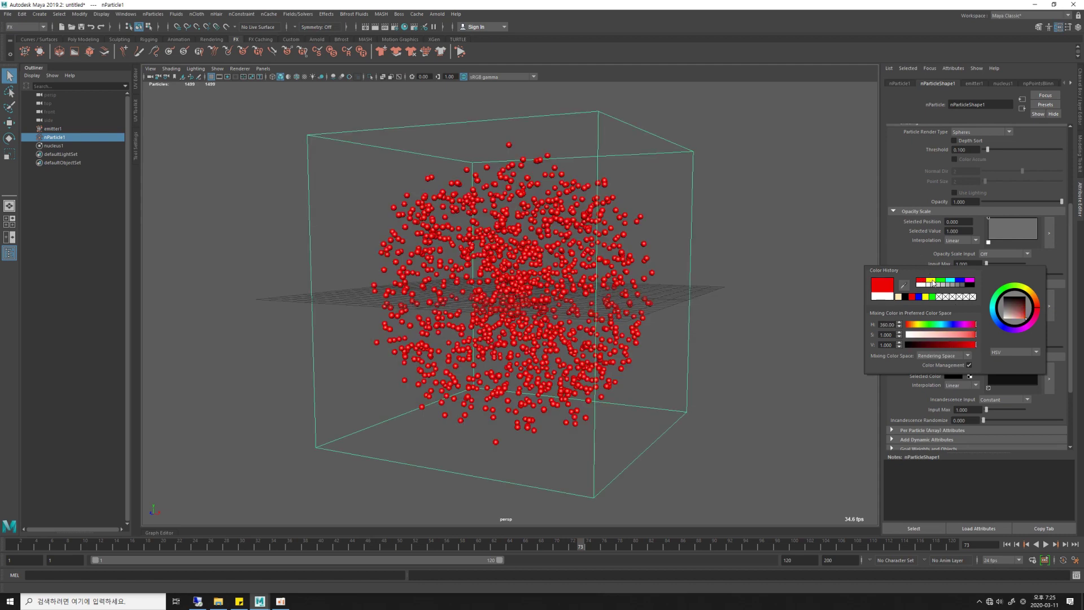
click(934, 284)
click(941, 282)
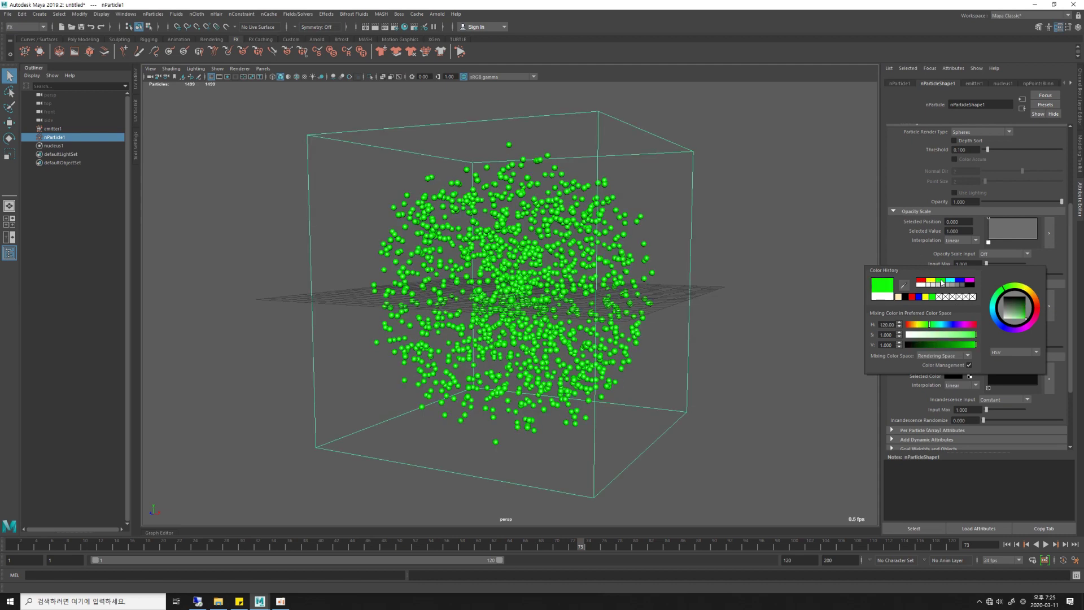
click(958, 282)
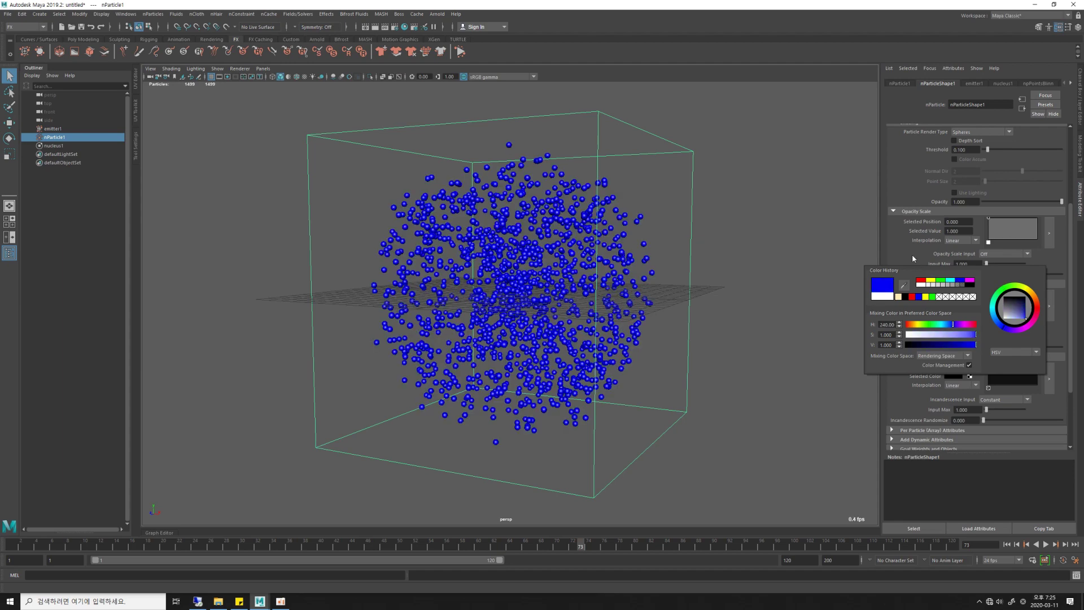
alt+drag(704, 286, 668, 286)
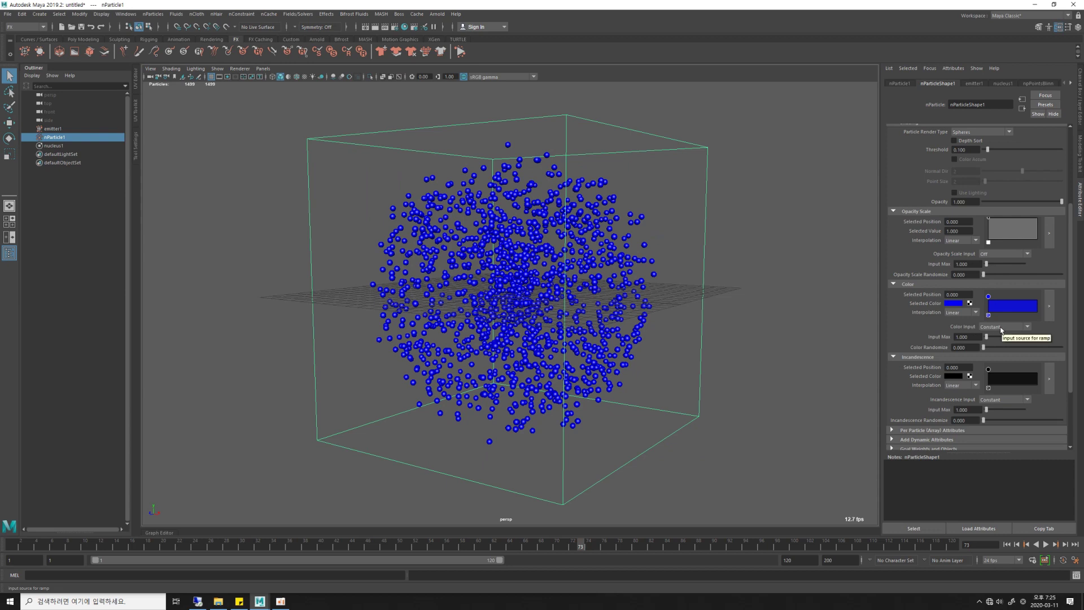
Step: Drive colour by Normalized Age, adding an end ramp point and making the start yellow
click(1001, 329)
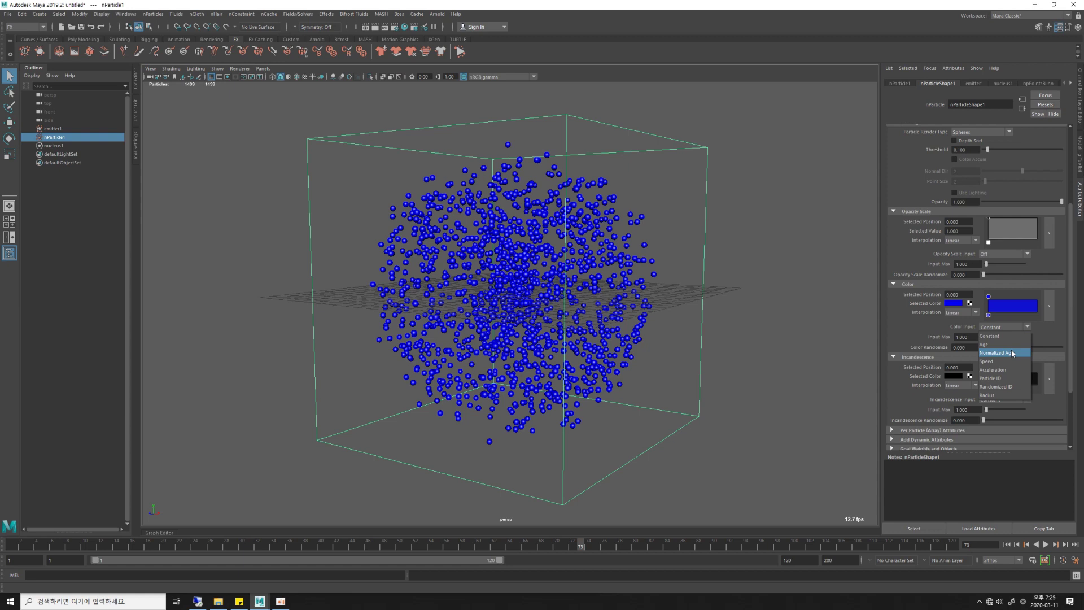
click(1010, 352)
click(1022, 307)
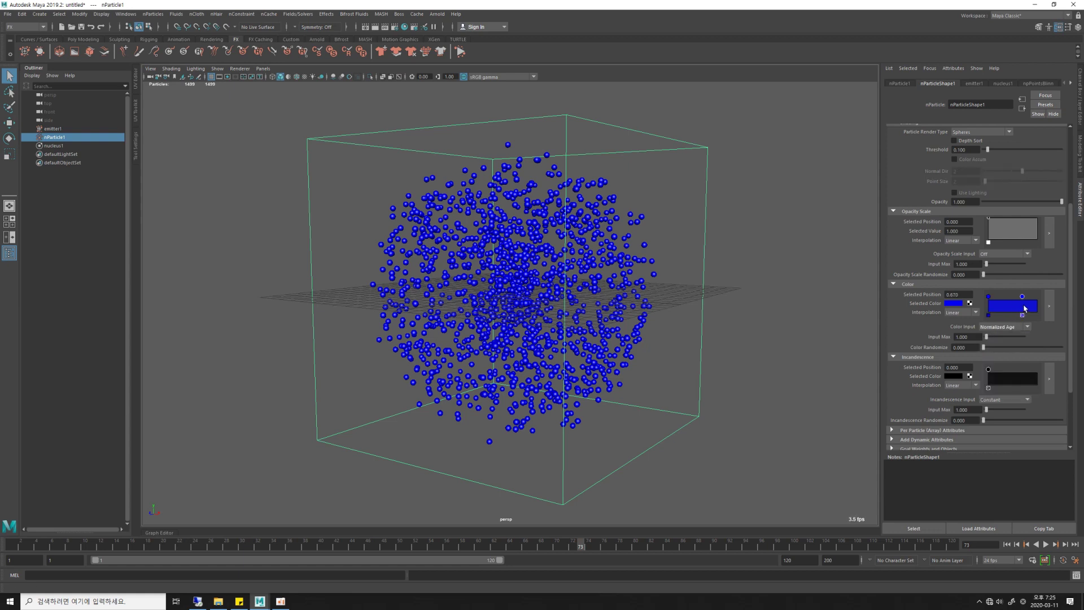
drag(1024, 308, 1038, 308)
click(988, 297)
click(958, 303)
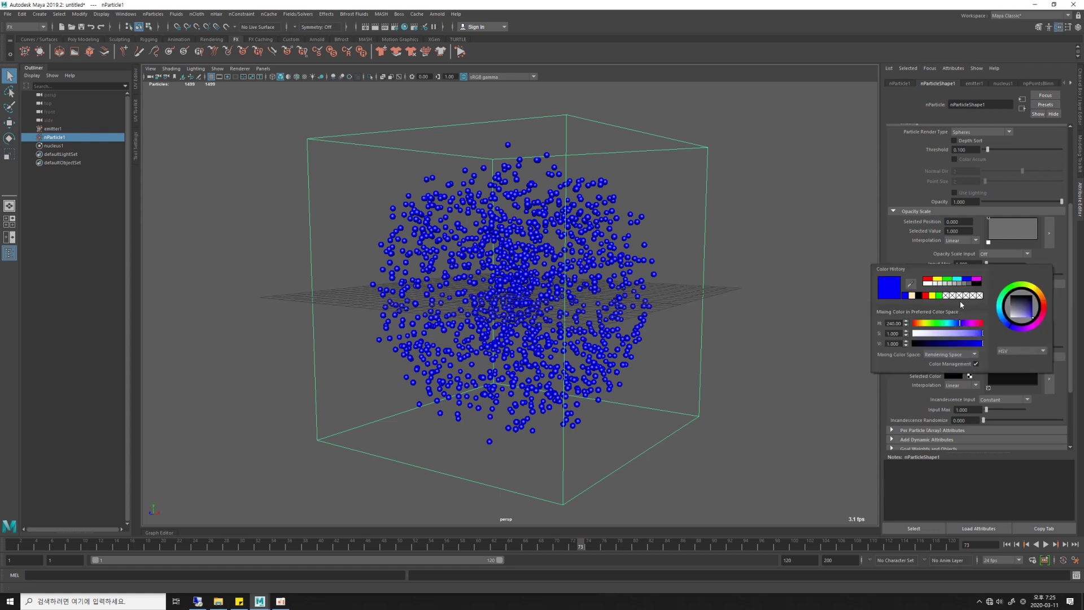
click(938, 280)
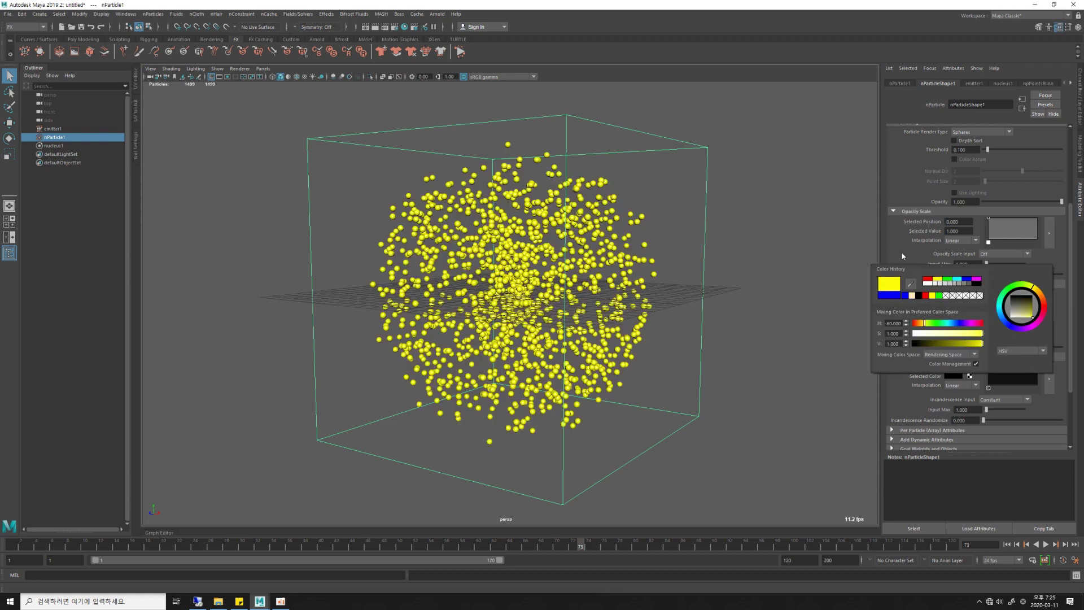
Step: Add a red ramp point at position 0.5 and replay the simulation
click(1011, 308)
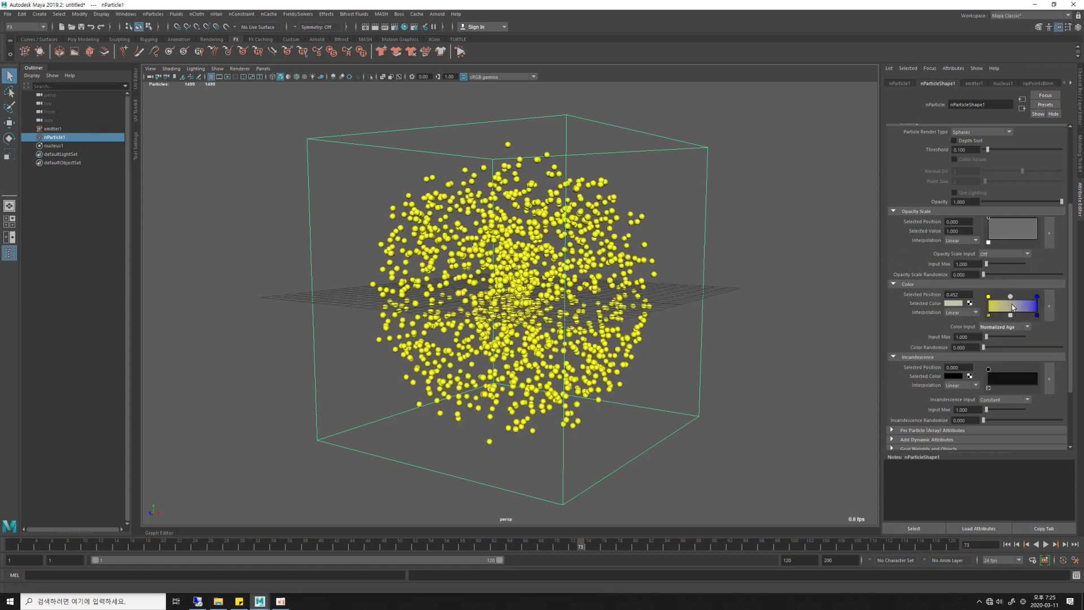
double_click(961, 294)
text(0.5)
key(Return)
click(954, 303)
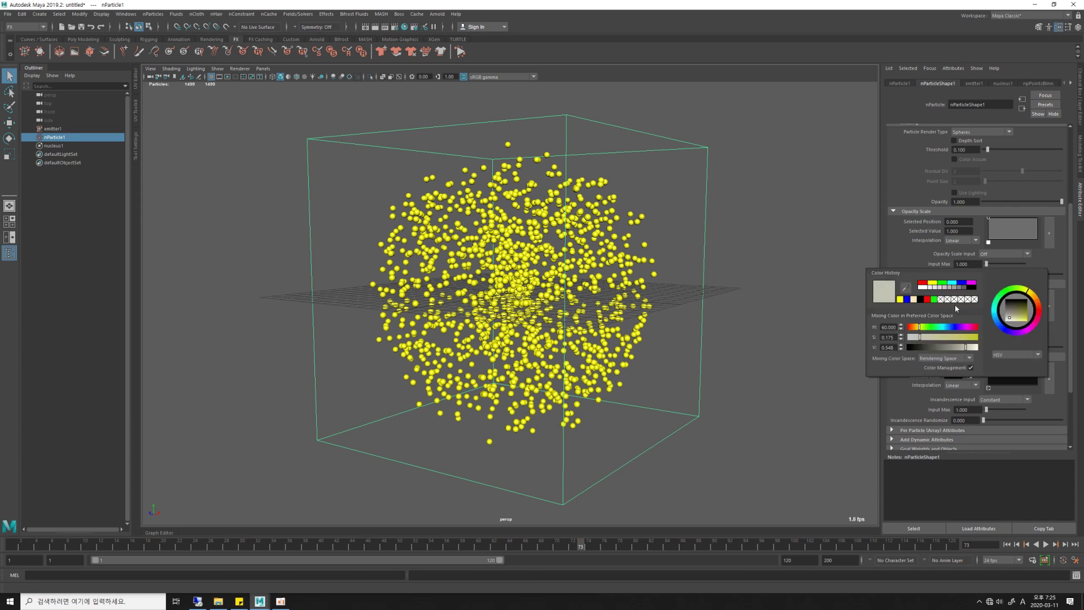
click(927, 300)
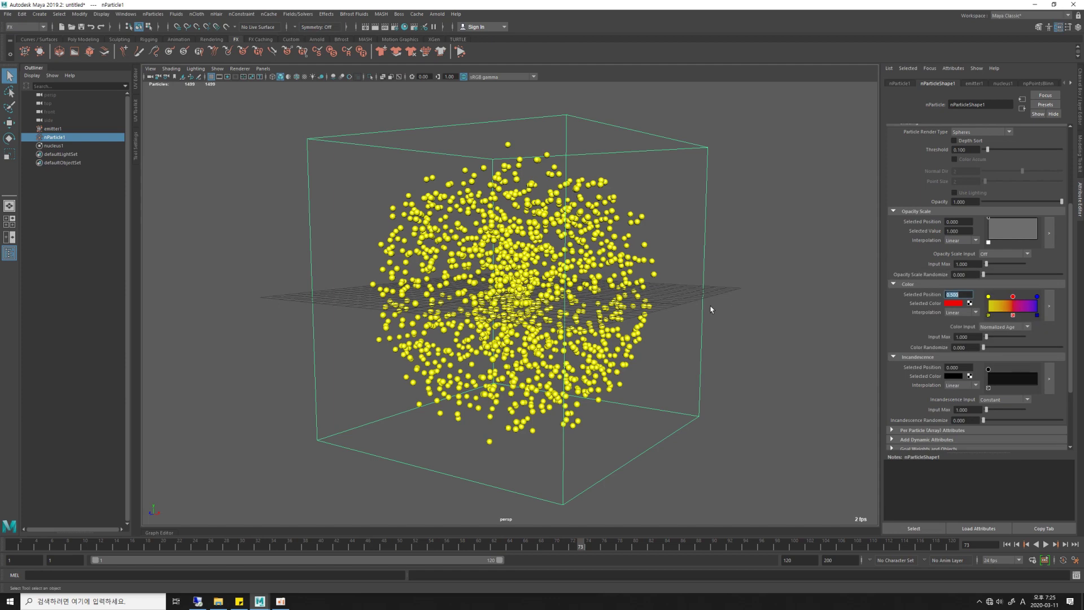
click(1007, 544)
click(1045, 544)
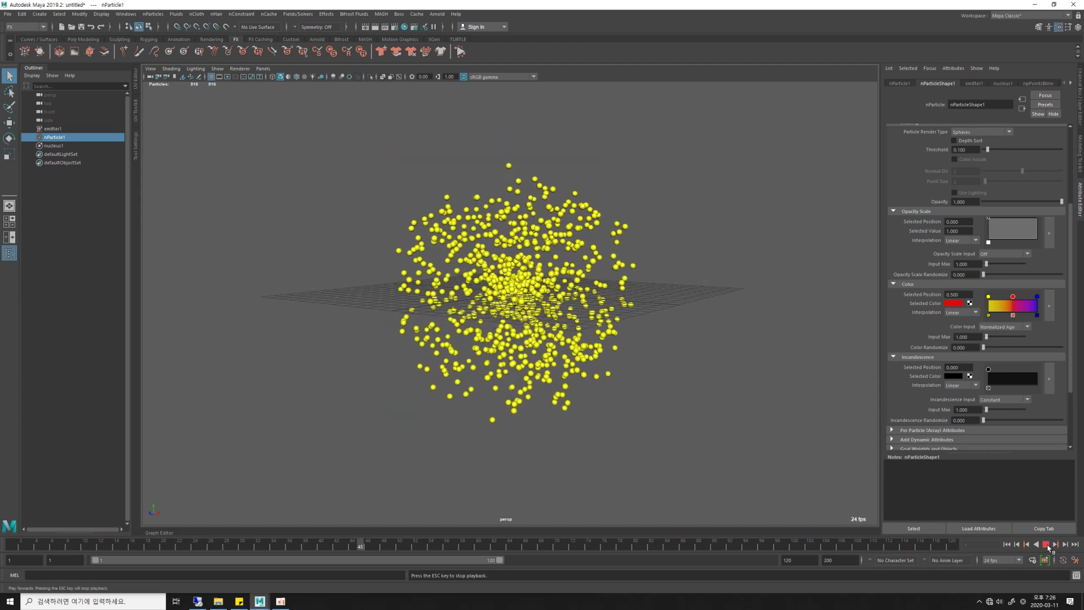
click(1046, 544)
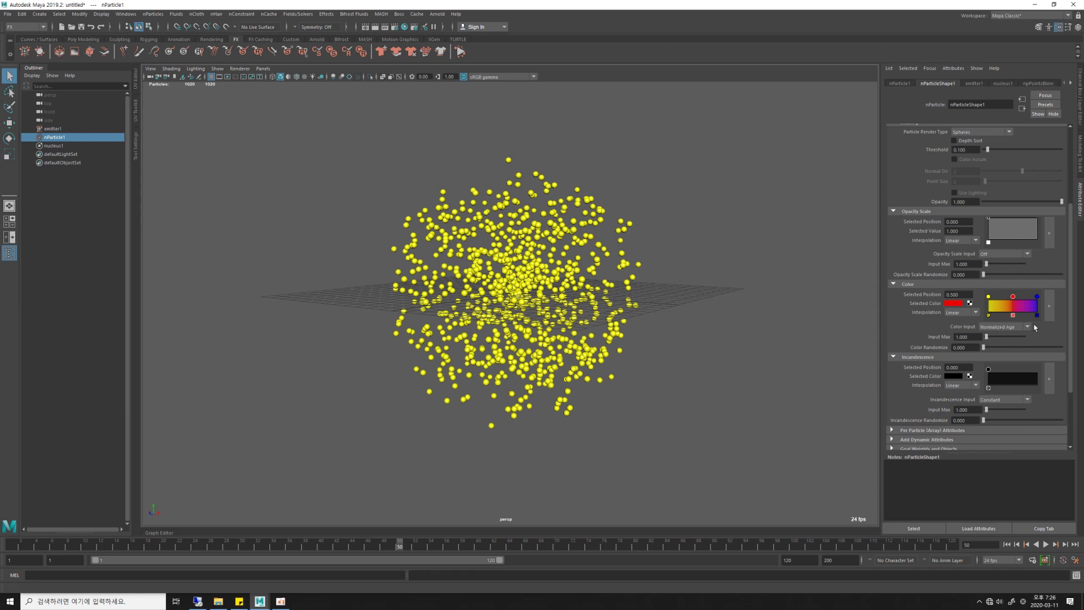
scroll(1034, 328, up, 2)
scroll(1034, 327, up, 3)
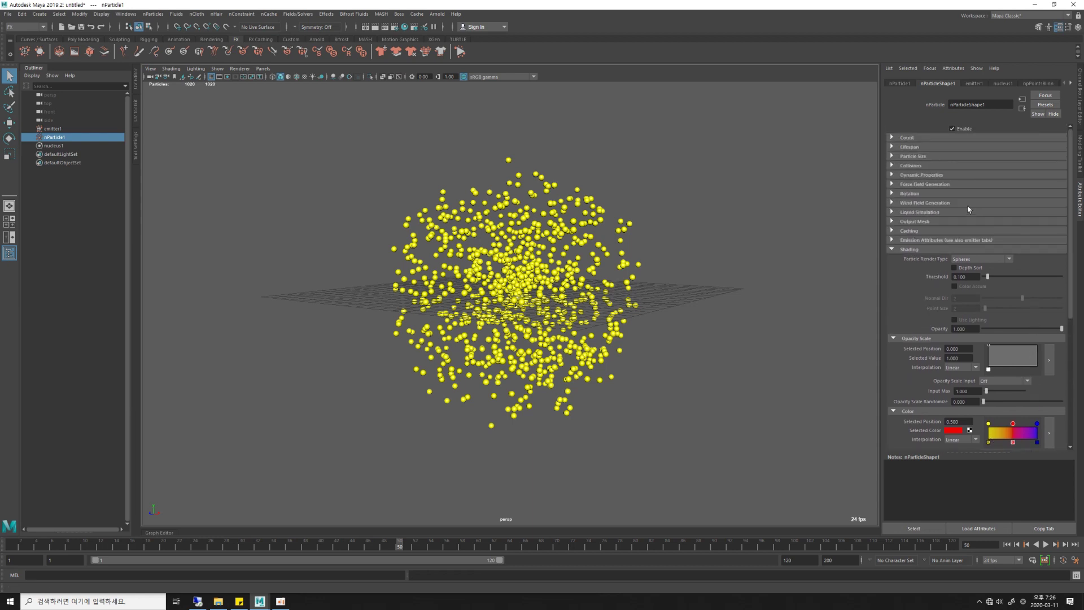
Step: Set Lifespan Mode to Constant with a Lifespan of 3
click(910, 147)
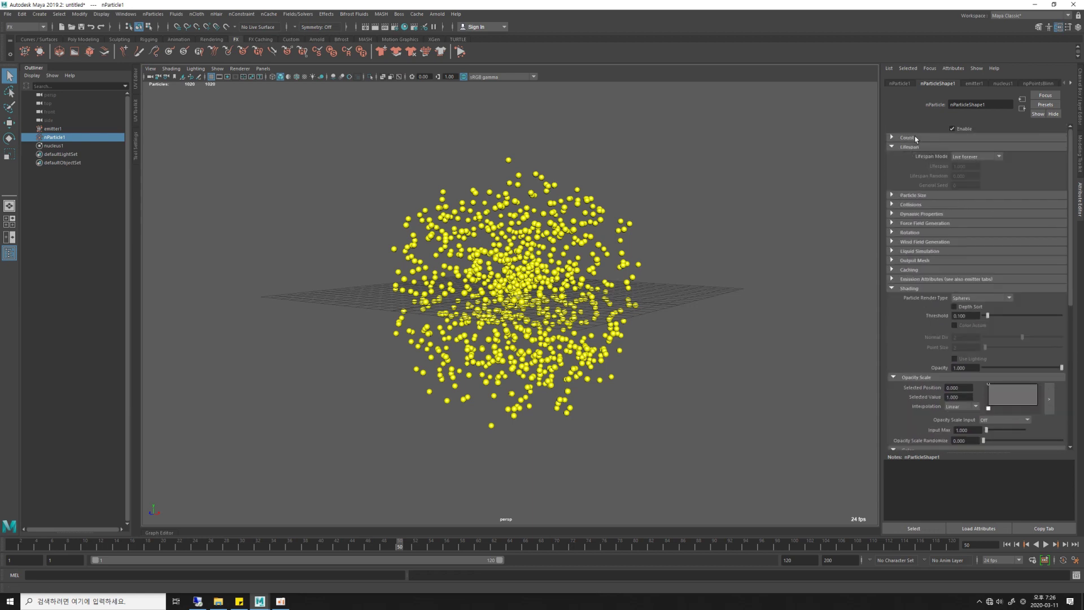
click(980, 158)
click(975, 174)
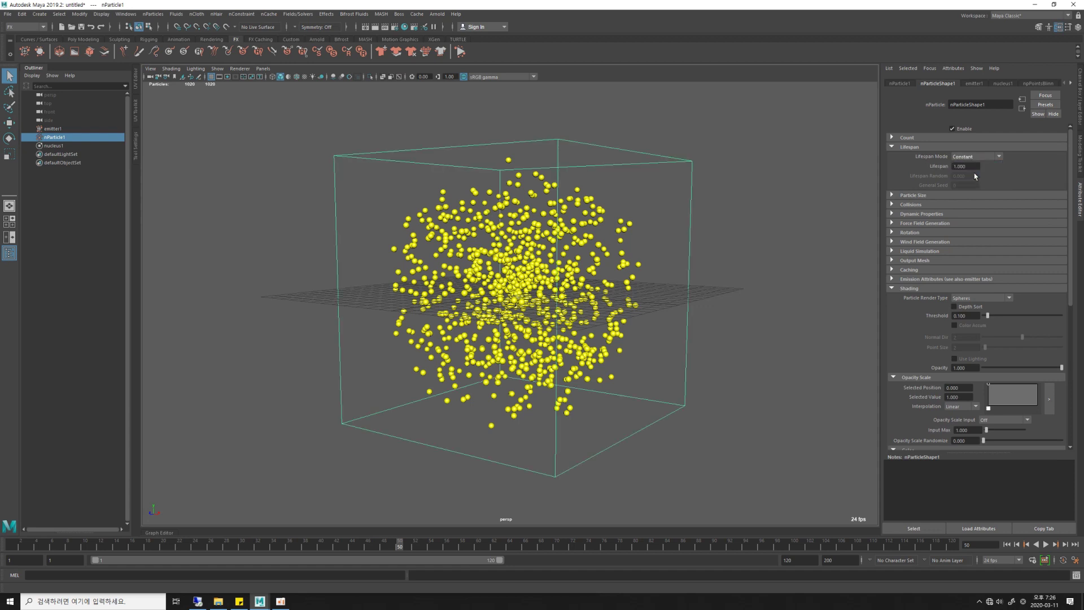
click(971, 167)
text(3)
key(Return)
Step: Replay to frame 111 and orbit to watch particles age from yellow through red to blue
click(1007, 543)
click(1045, 545)
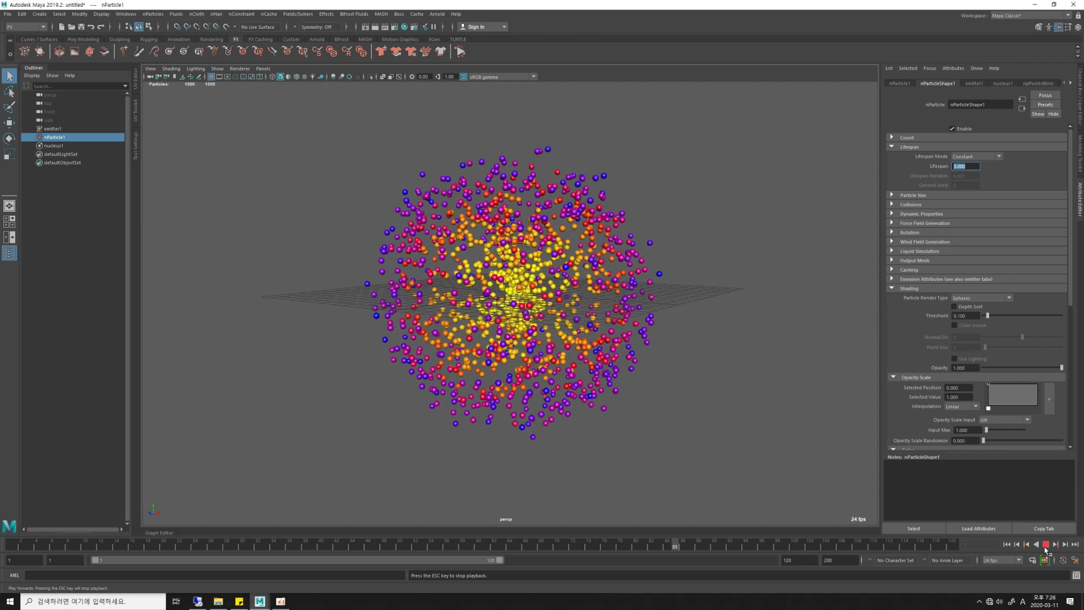
click(1045, 543)
alt+drag(564, 299, 627, 300)
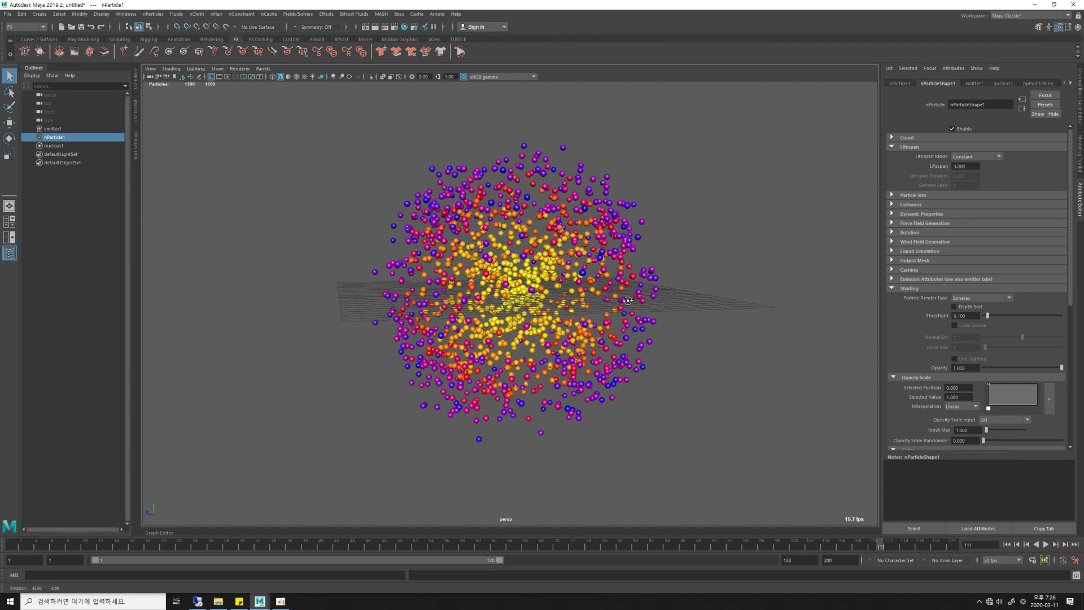
scroll(983, 215, down, 3)
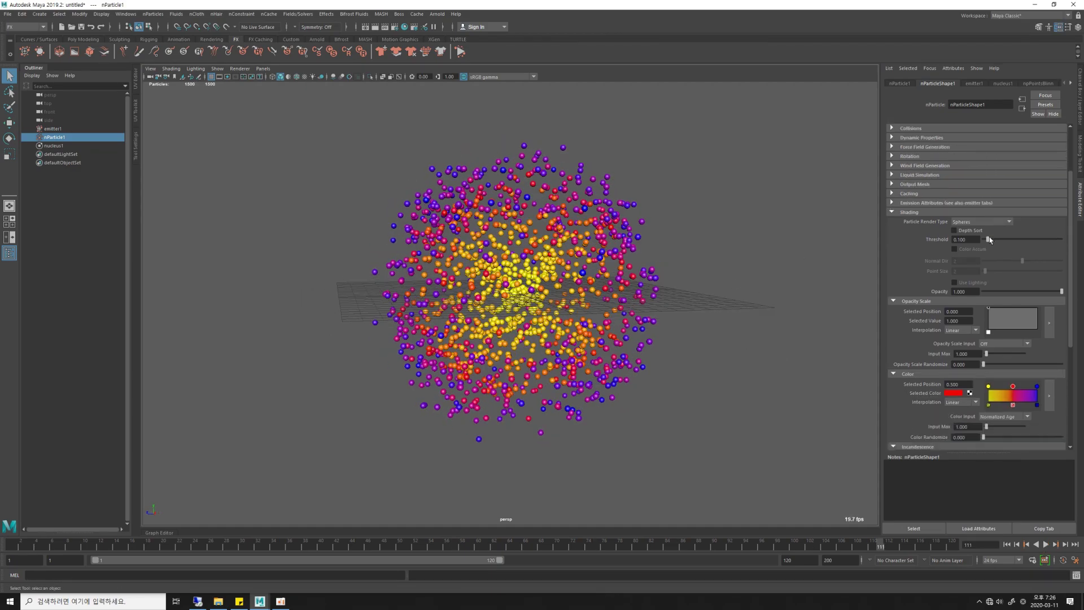
scroll(989, 236, down, 2)
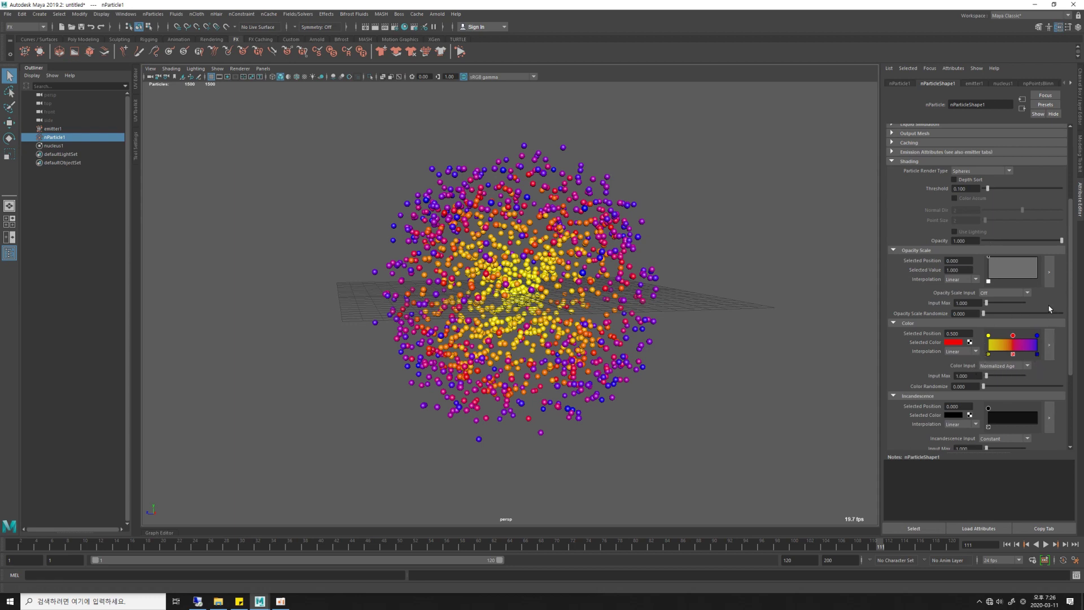
scroll(1050, 309, up, 5)
Step: Switch Lifespan Mode to Random range with Lifespan Random 1, then replay to frame 90
click(975, 157)
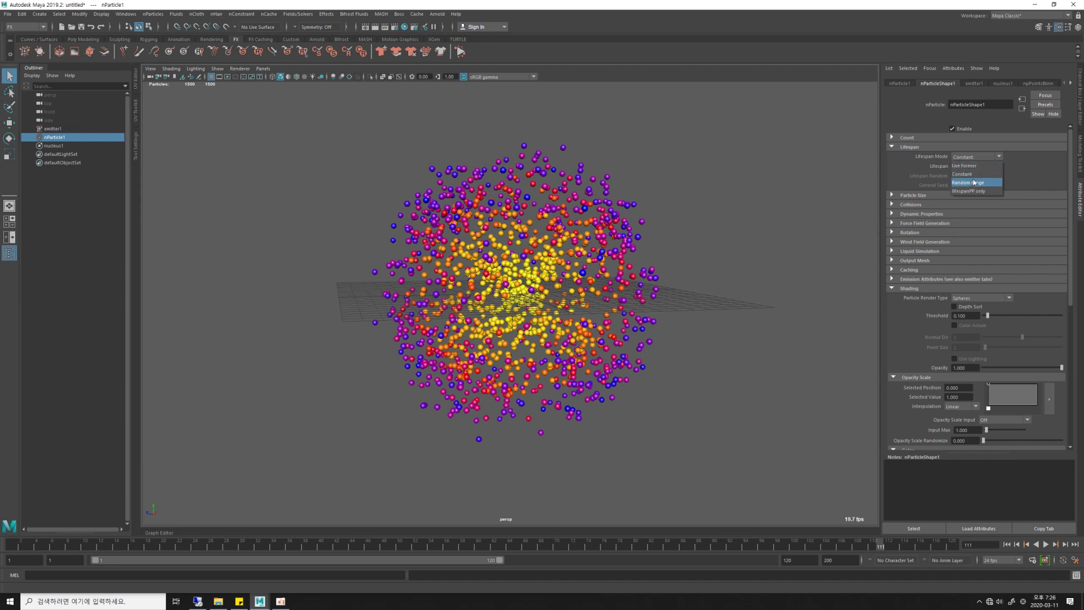
click(972, 172)
click(972, 176)
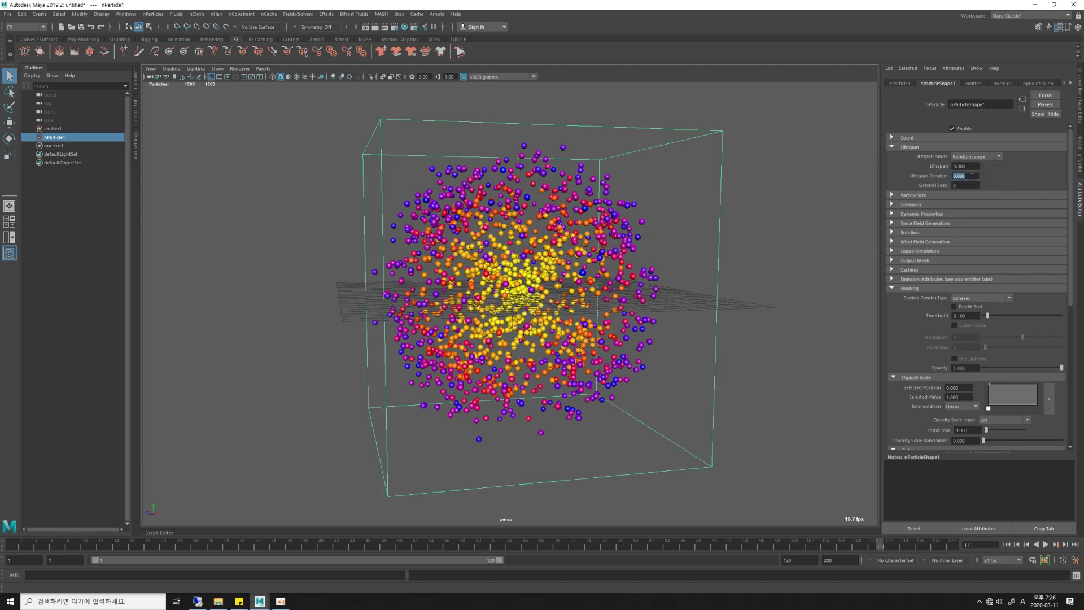
click(1008, 543)
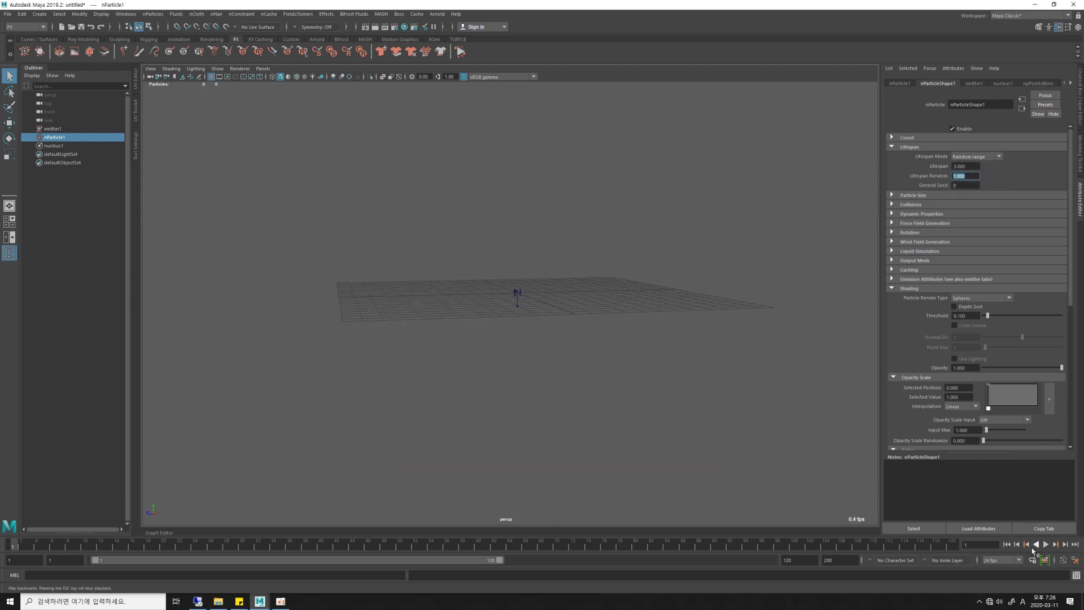
click(1046, 543)
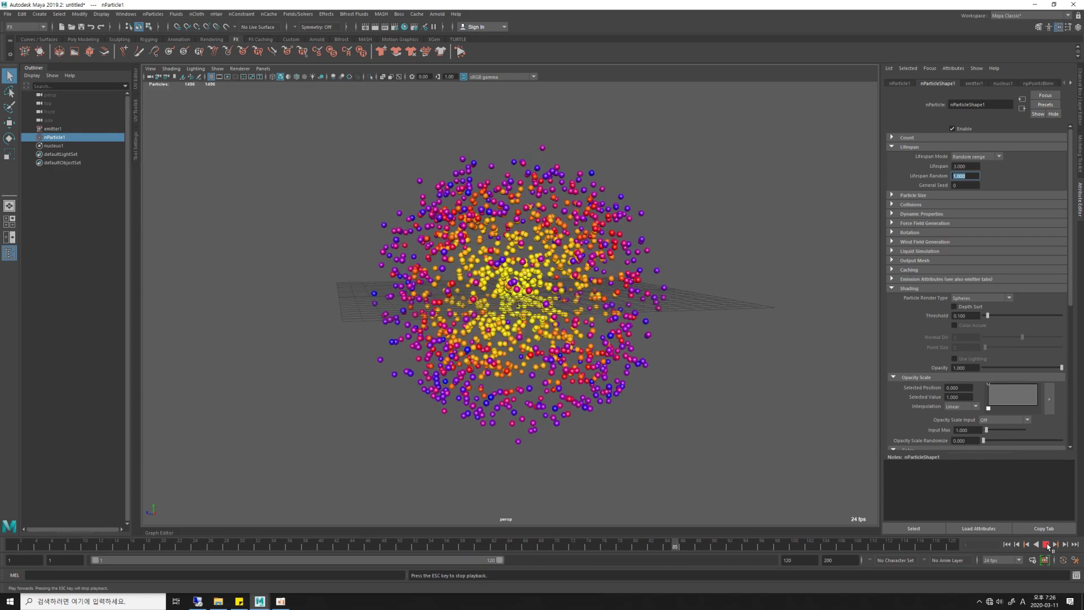
click(1046, 543)
alt+drag(648, 338, 620, 341)
scroll(988, 324, down, 2)
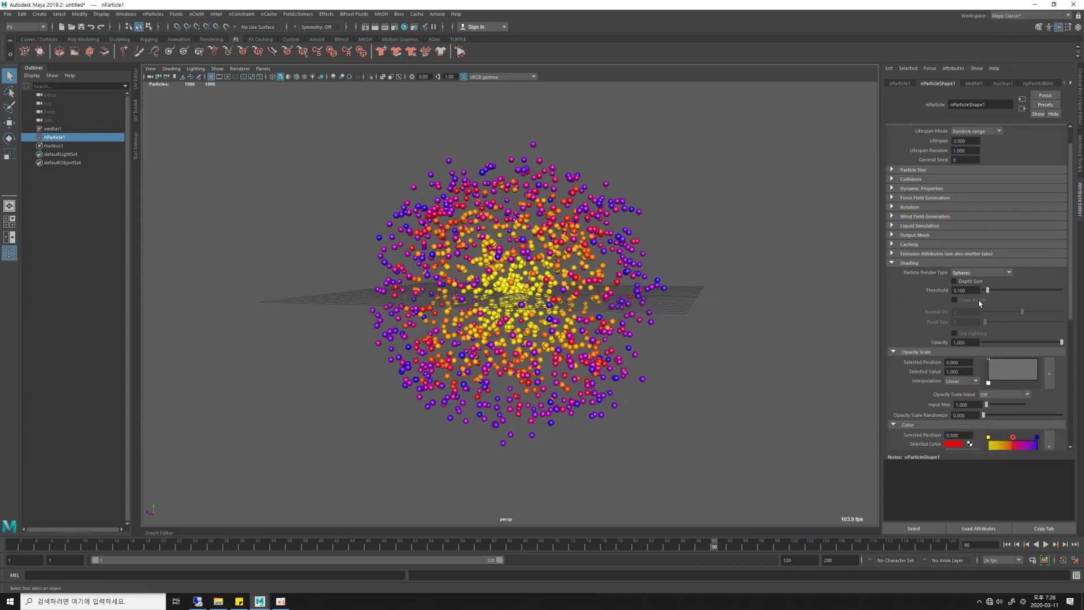
scroll(988, 324, down, 3)
scroll(988, 324, down, 2)
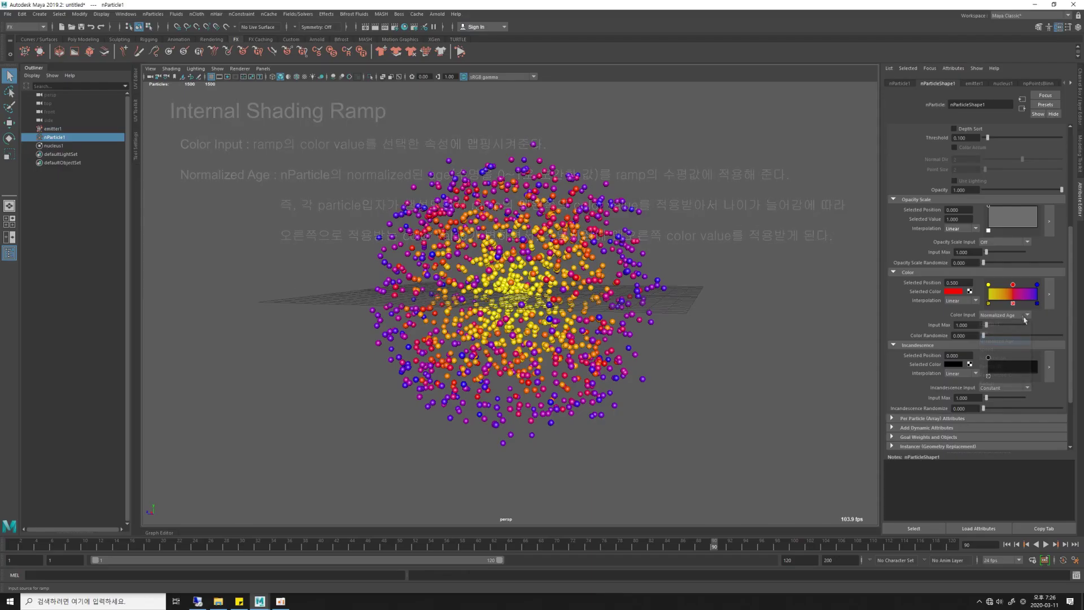
Step: Drive particle colour by Randomized ID instead and replay the simulation
click(1025, 317)
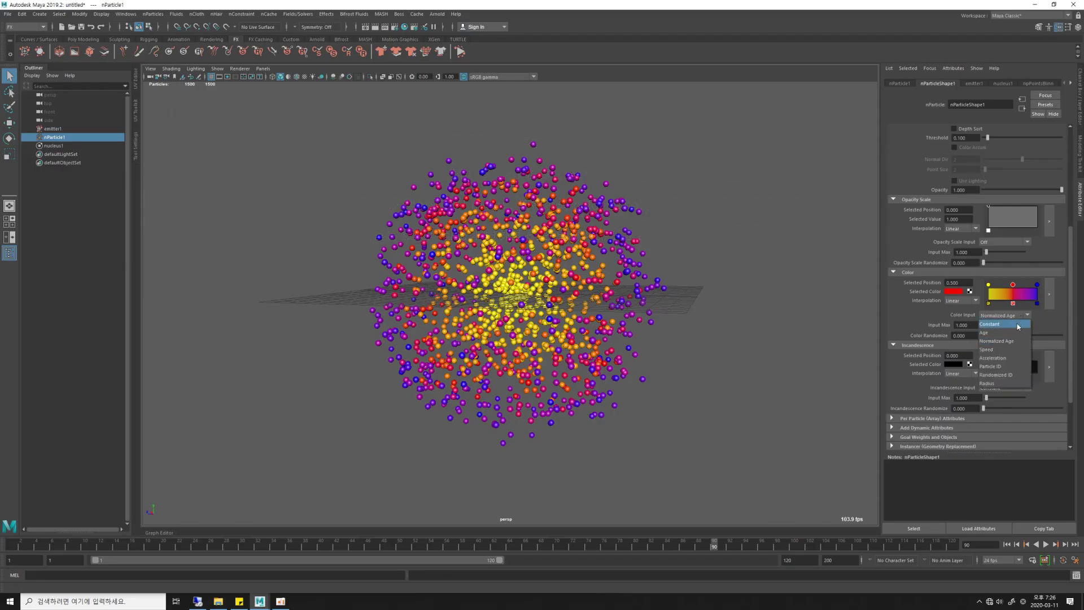
click(1009, 379)
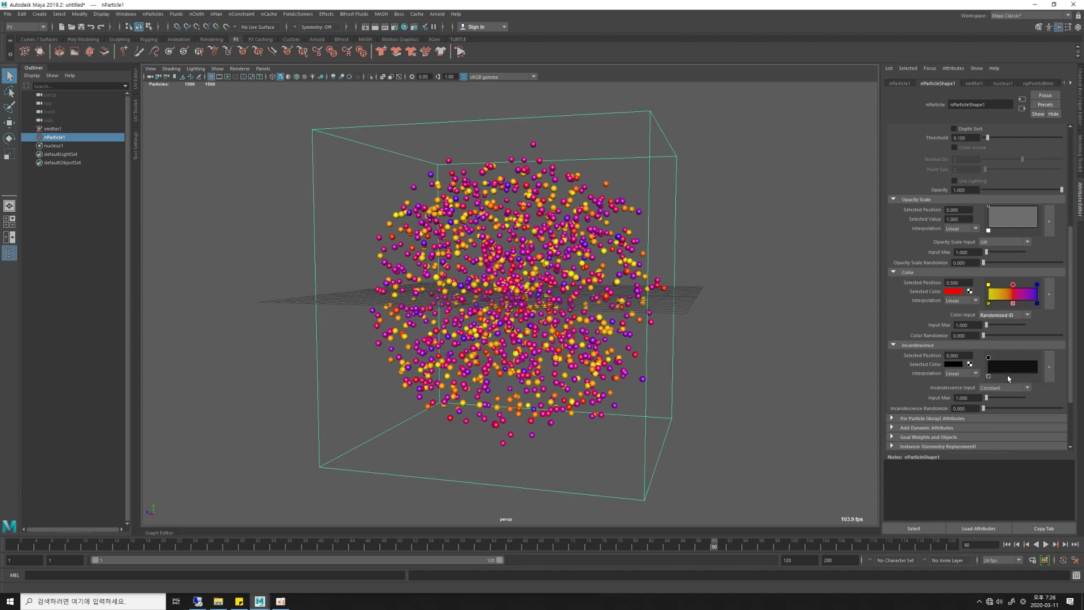
alt+drag(782, 308, 760, 307)
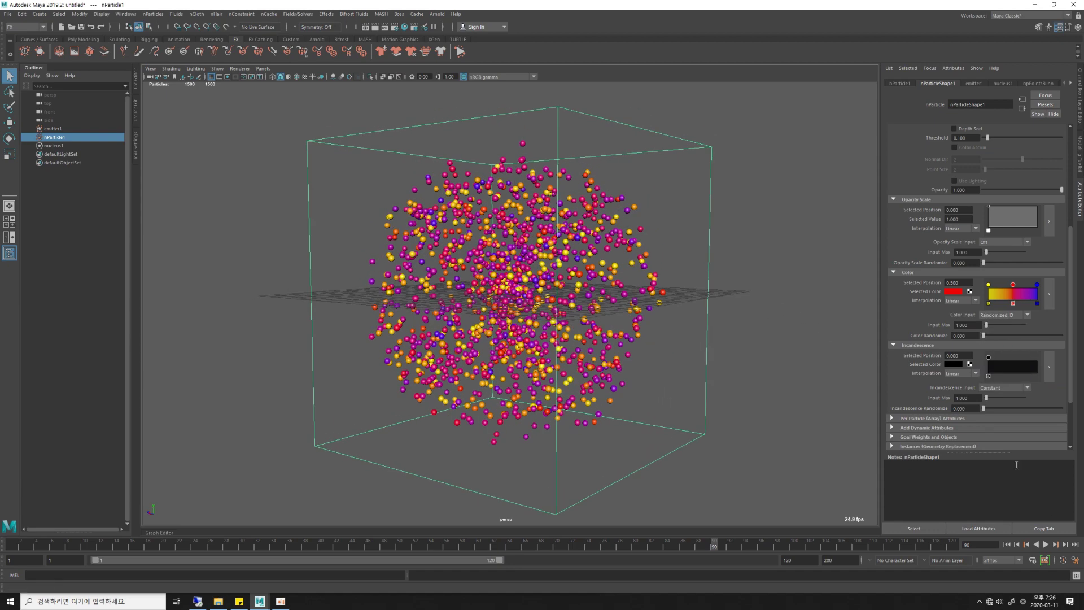
click(1007, 544)
click(1045, 543)
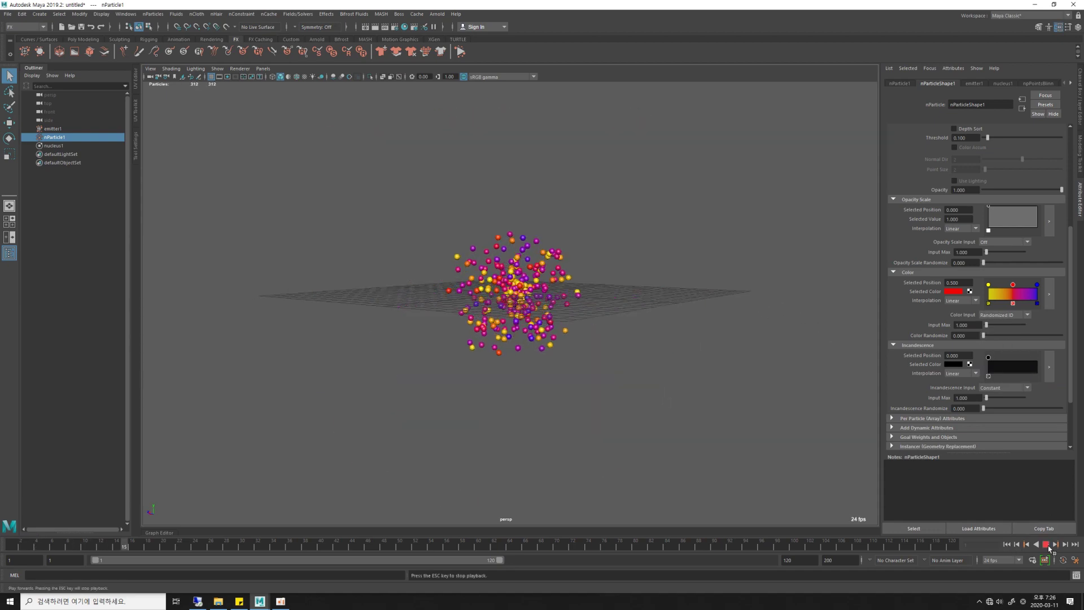
click(1045, 543)
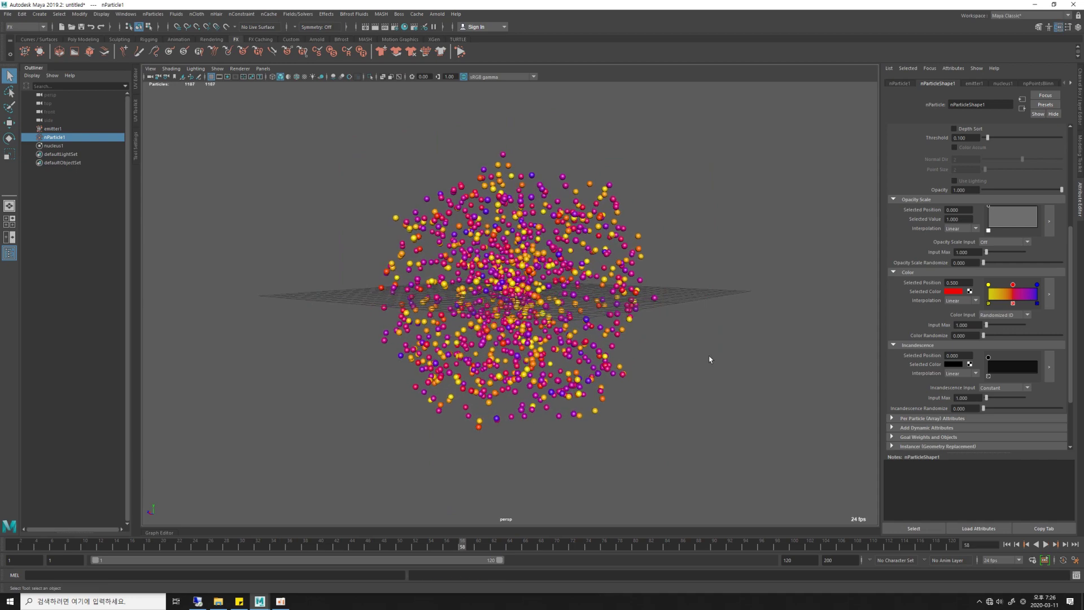
scroll(709, 358, up, 1)
scroll(709, 358, up, 2)
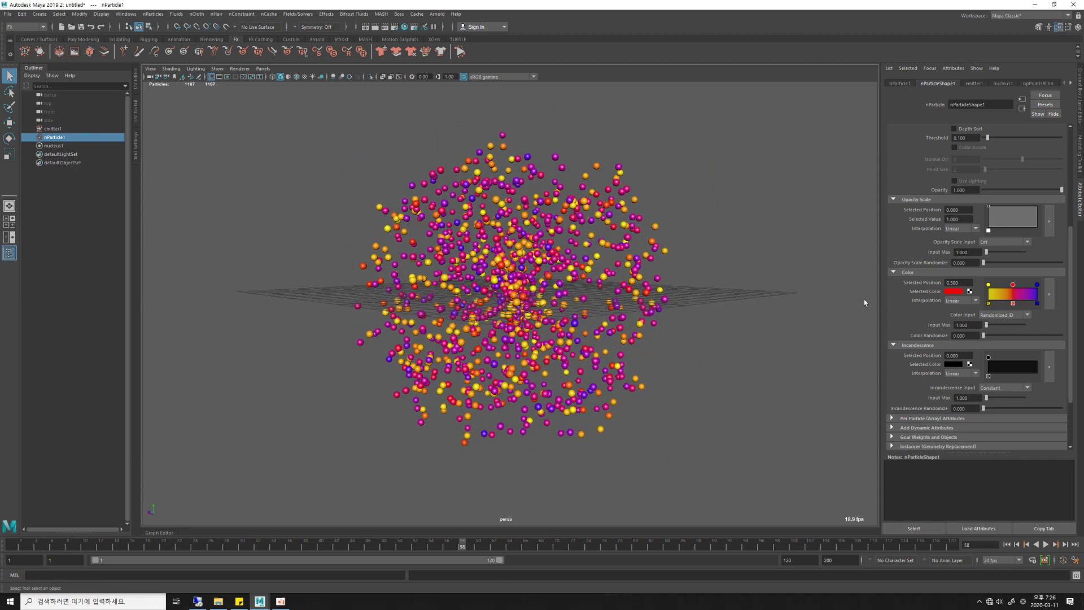
Step: Set the yellow colour ramp stop's Interpolation to None
alt+drag(864, 302, 721, 296)
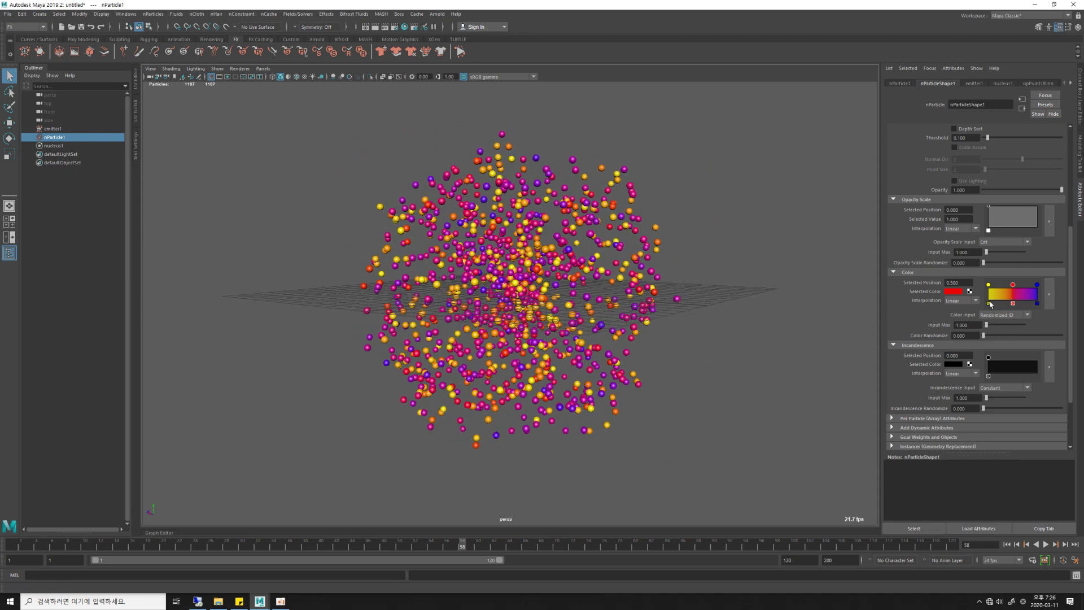
click(988, 285)
click(967, 302)
click(952, 310)
Step: Set the red stop's Interpolation to None, moving blue to 0.791 and red to 0.330
click(1013, 286)
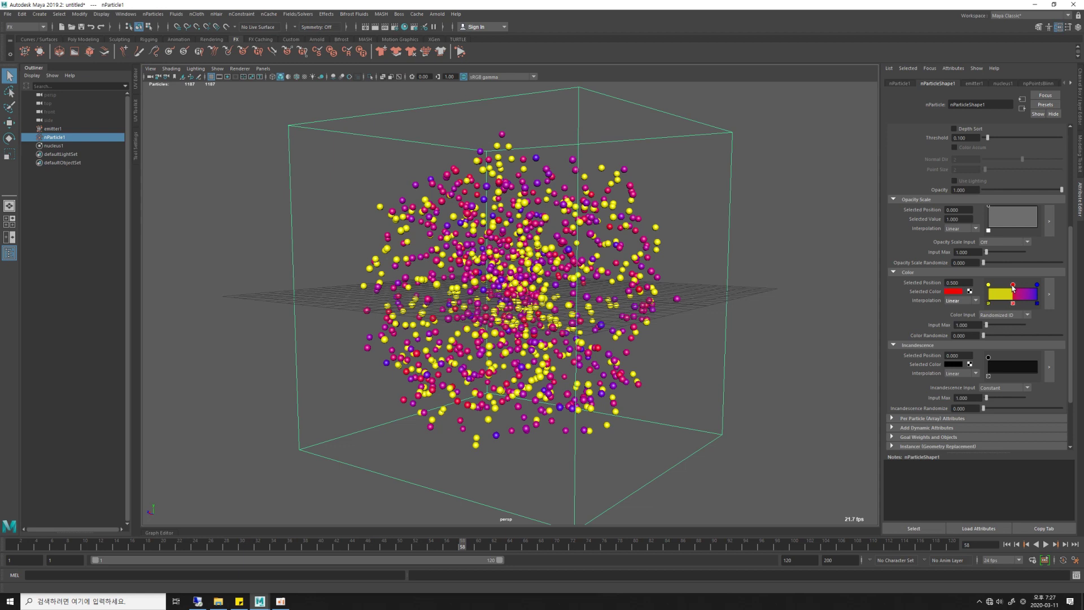
click(967, 303)
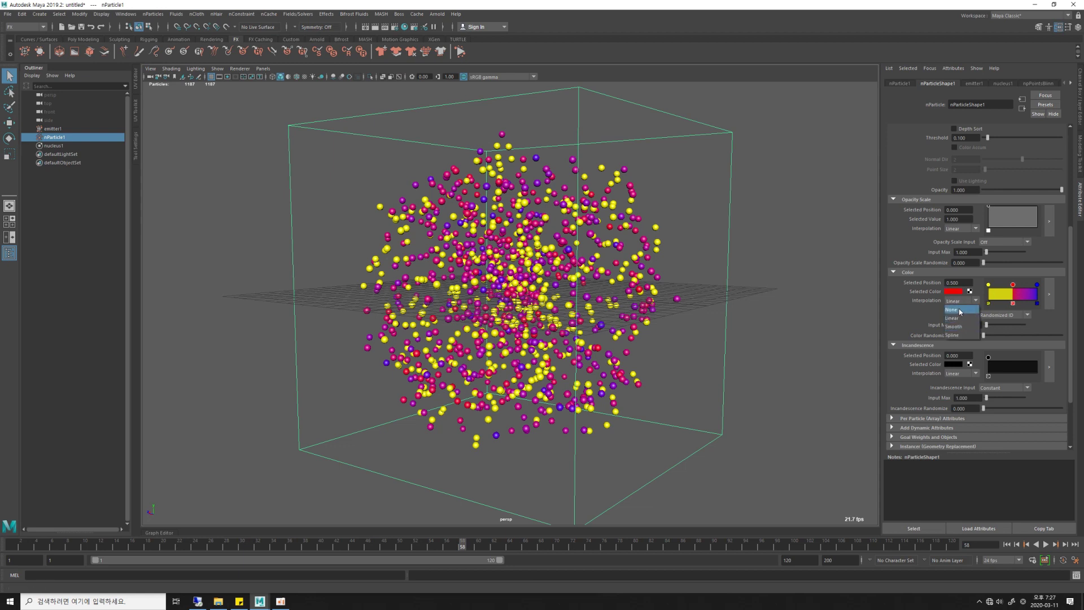
click(961, 309)
drag(1037, 285, 1004, 285)
alt+drag(734, 288, 695, 288)
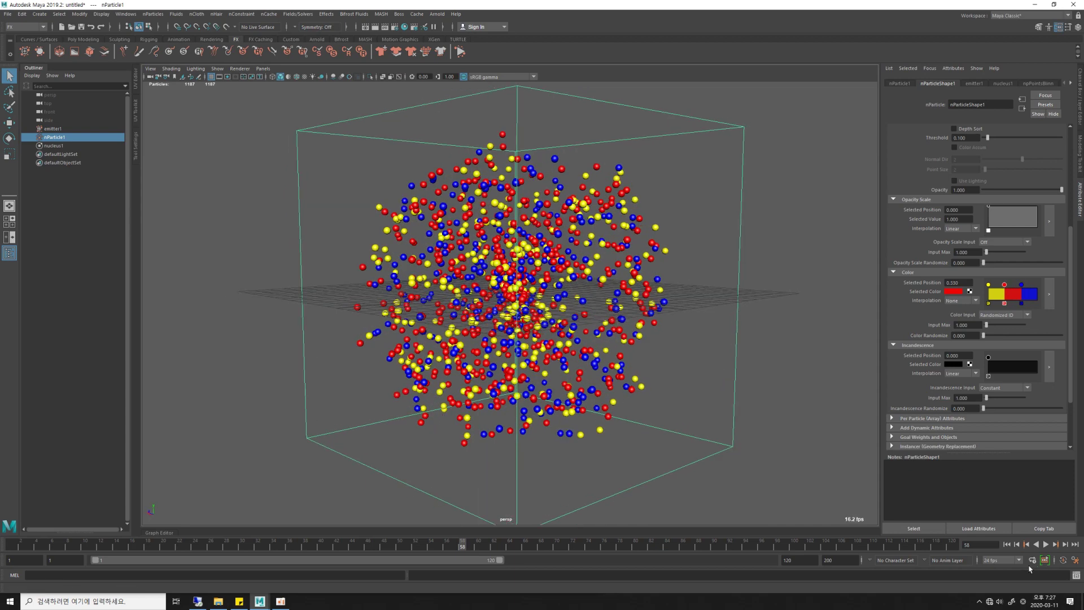
Step: Replay to frame 78 and orbit to view the solid yellow, red and blue spheres
click(1006, 544)
click(1045, 544)
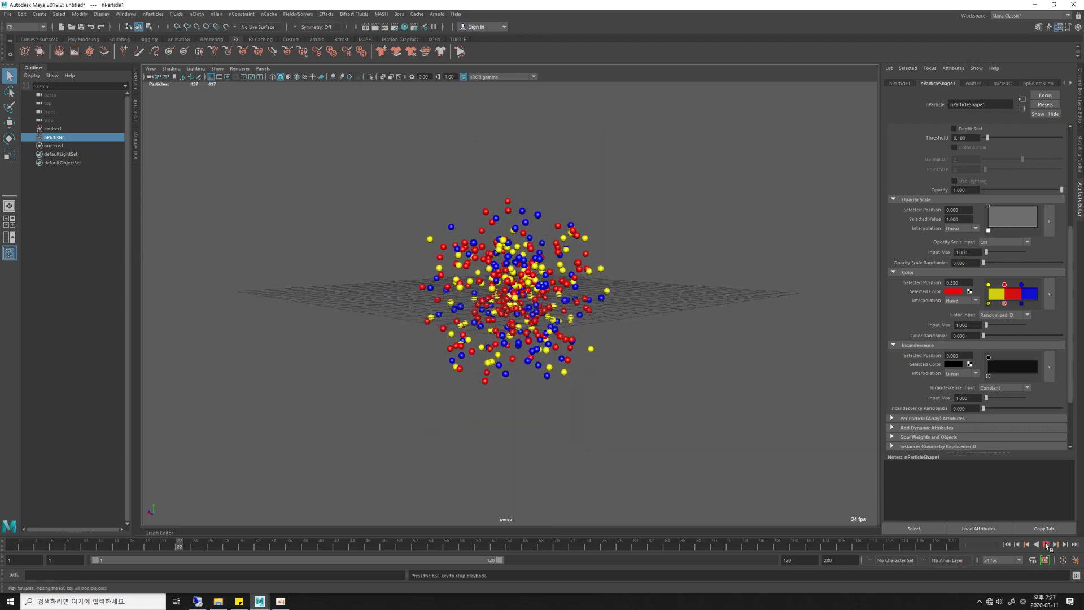
click(1046, 544)
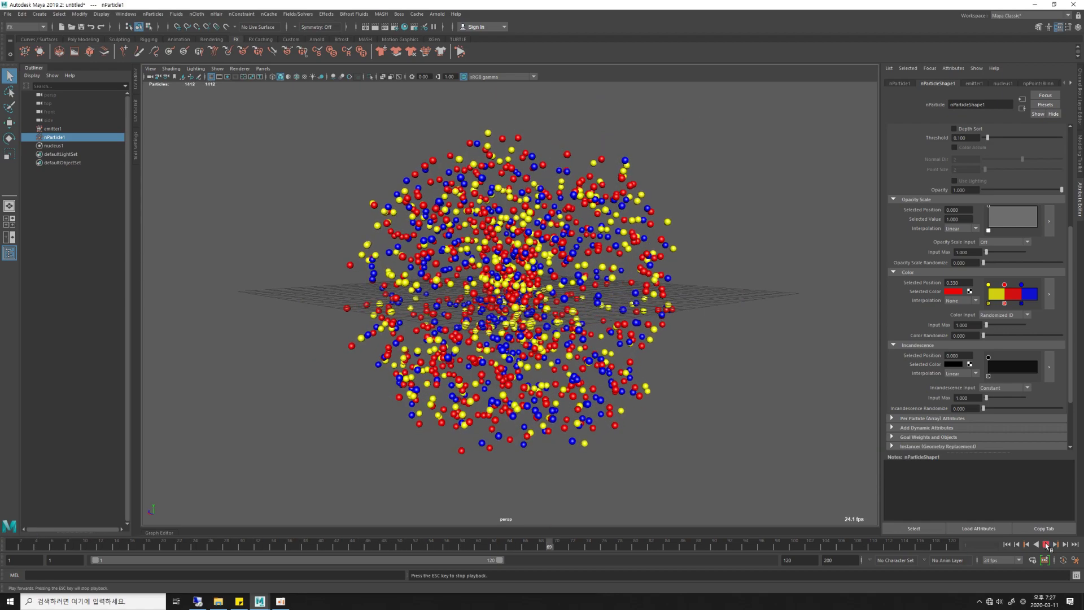
mouse_move(683, 356)
alt+mouse_down()
mouse_move(594, 337)
mouse_move(626, 346)
mouse_move(652, 331)
alt+mouse_up()
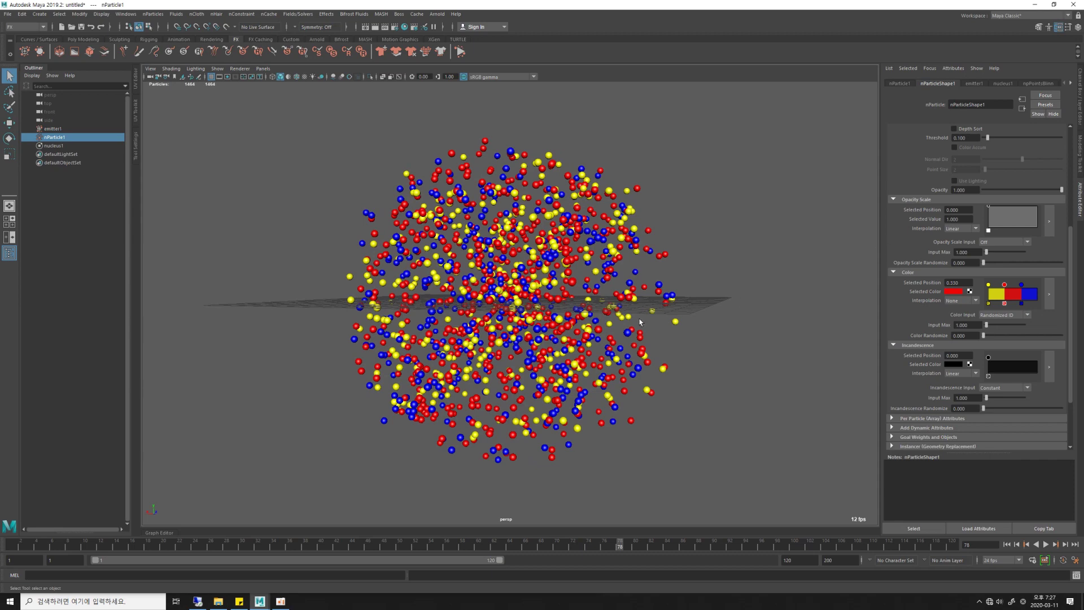
alt+drag(699, 279, 709, 273)
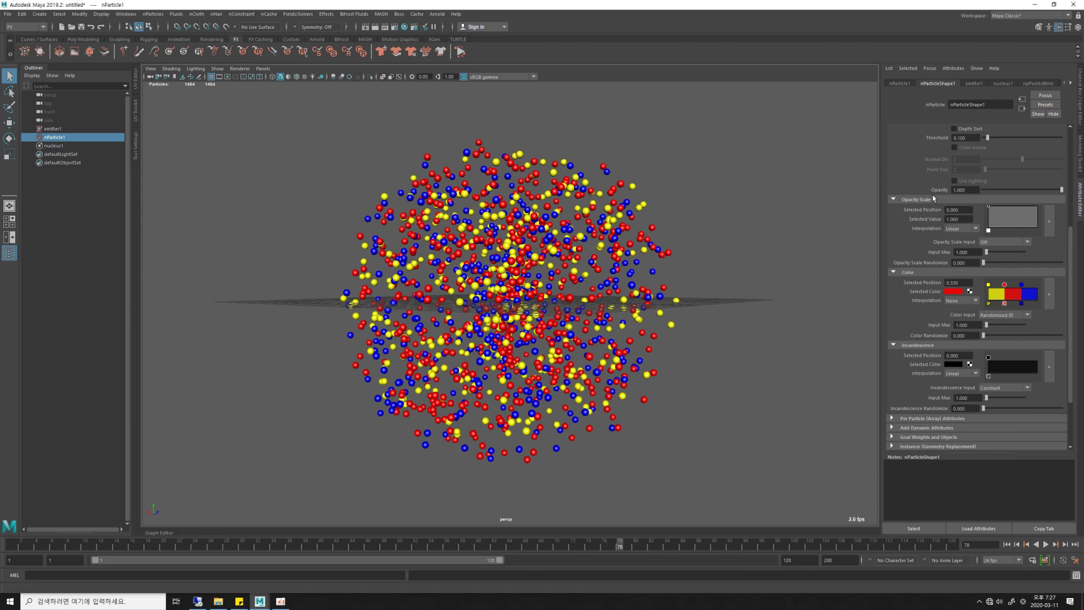
Step: Drive opacity by Normalized Age, adding a ramp point at position 1 with value 0
click(999, 242)
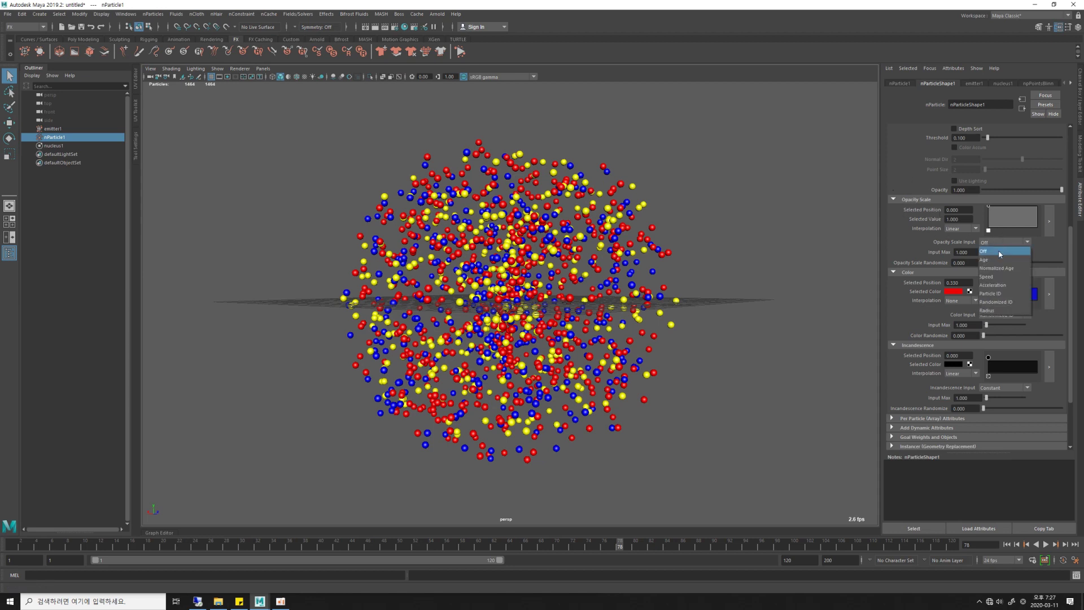
click(1000, 269)
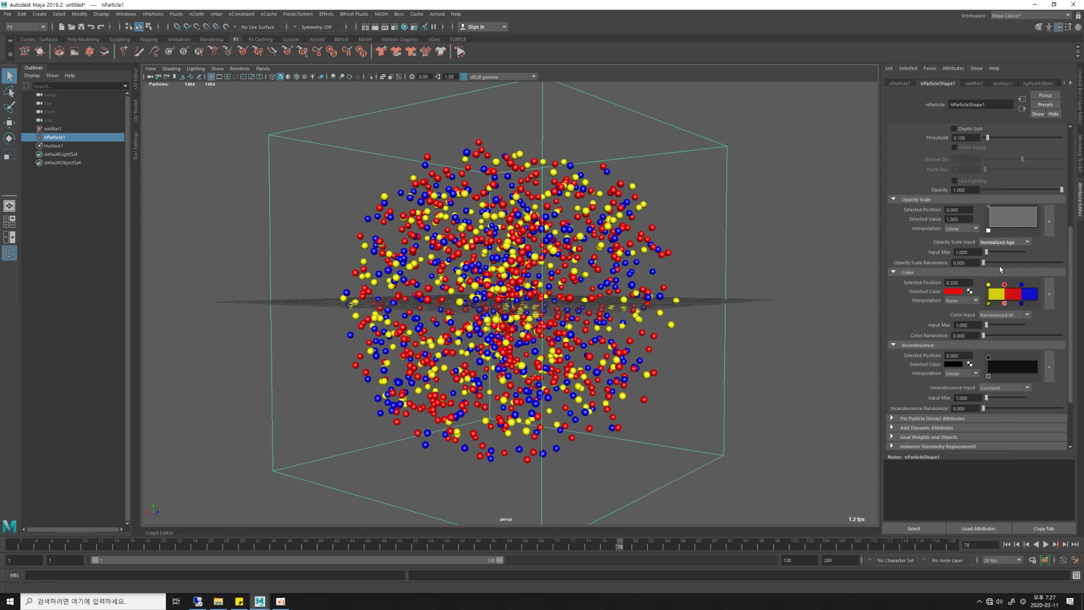
click(1011, 210)
drag(1011, 210, 1071, 255)
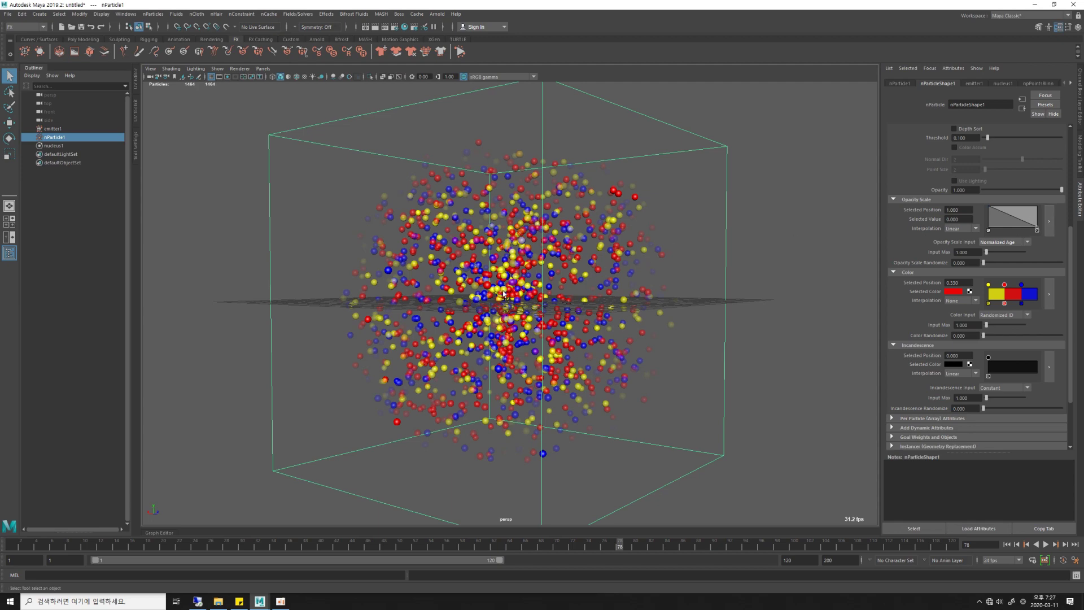
alt+drag(711, 265, 725, 261)
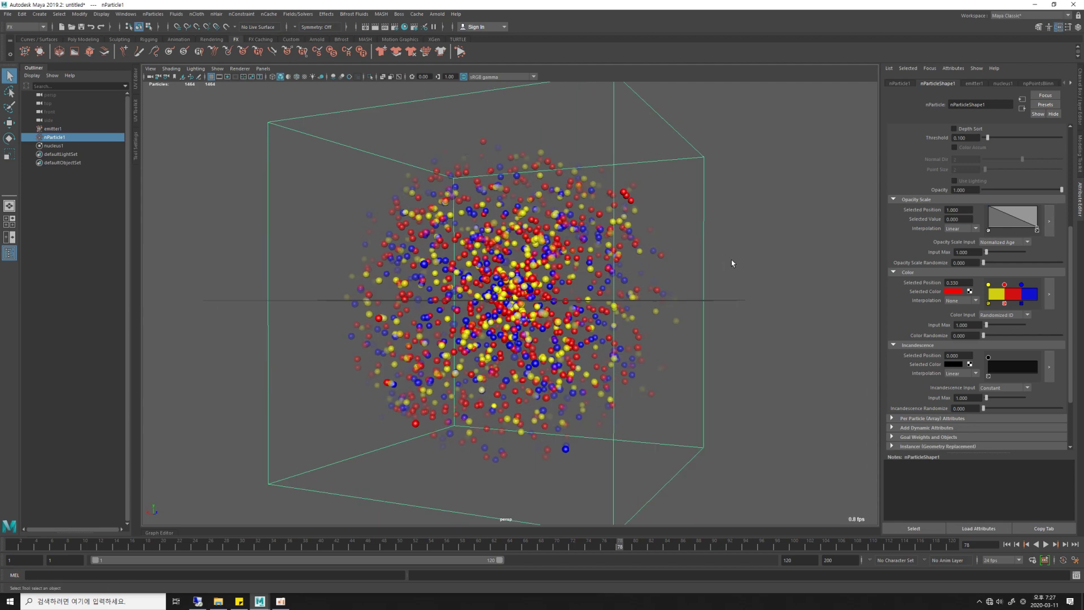
Step: Set the opacity ramp interpolation to Smooth
click(967, 229)
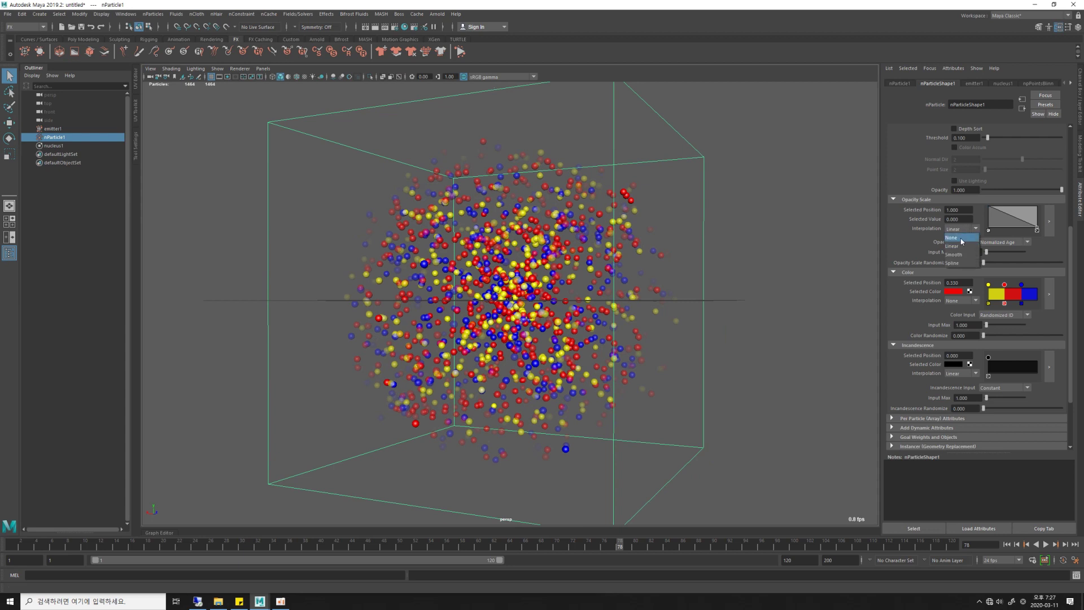
click(958, 253)
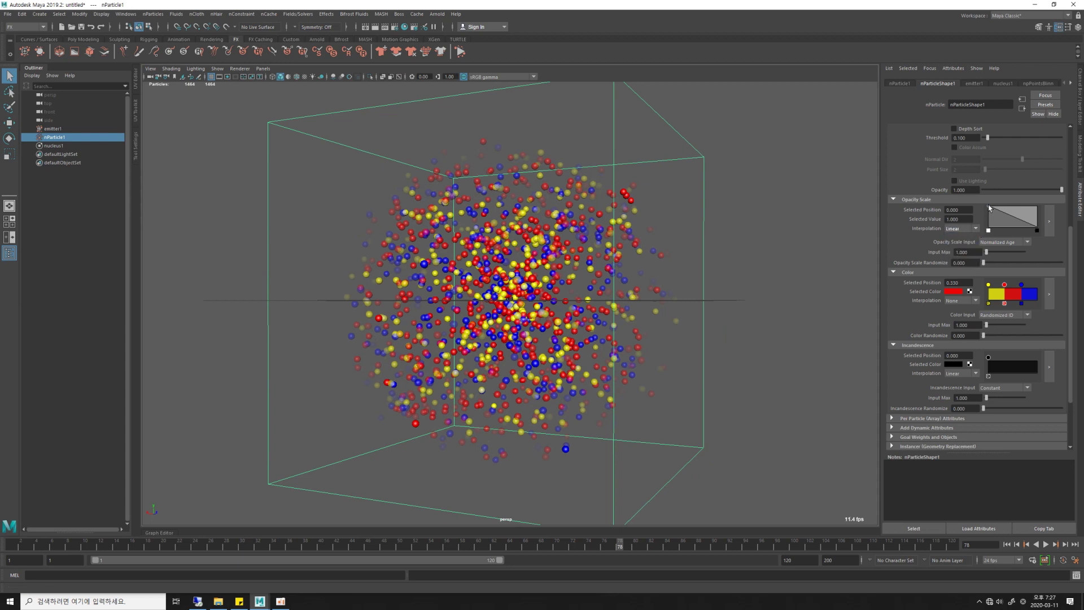
click(961, 229)
click(955, 252)
alt+drag(733, 266, 746, 268)
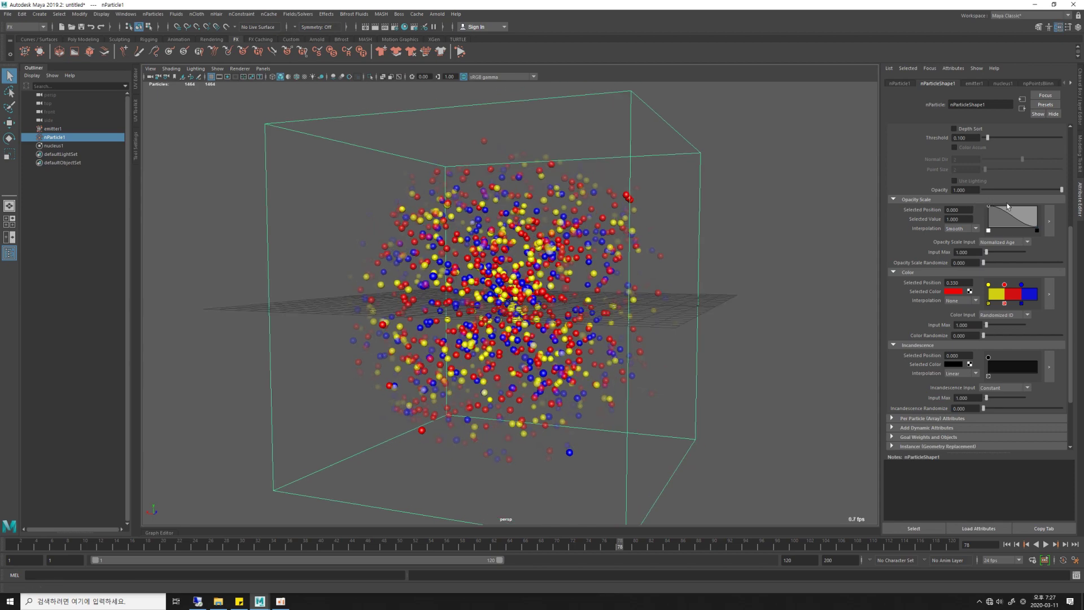
Step: Rewind and replay the simulation through frame 120, then inspect the particle cloud
click(1008, 544)
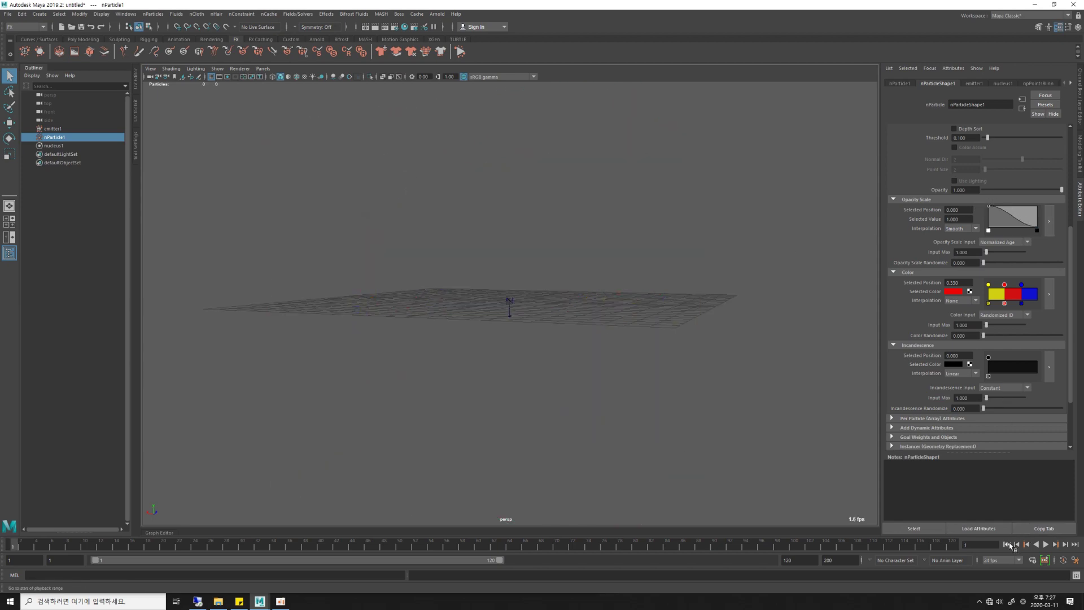
click(1046, 544)
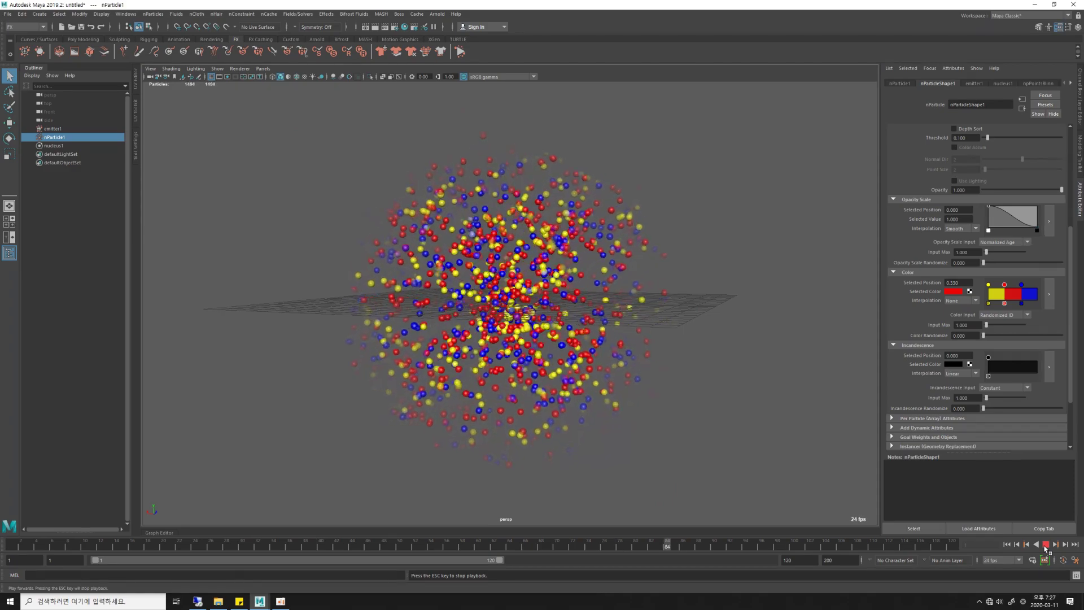
alt+drag(581, 338, 643, 340)
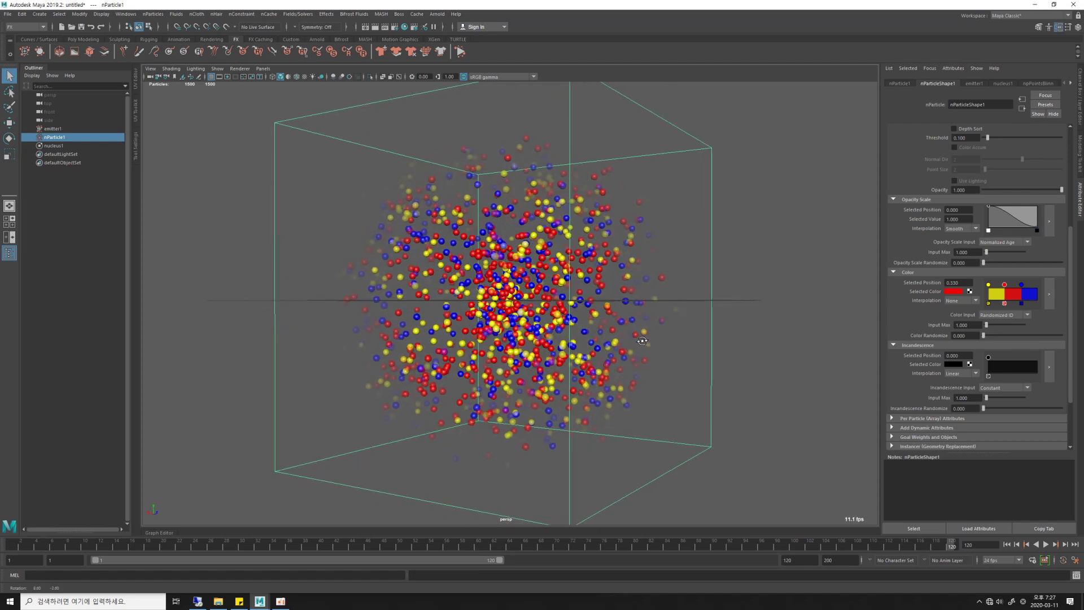
click(1010, 318)
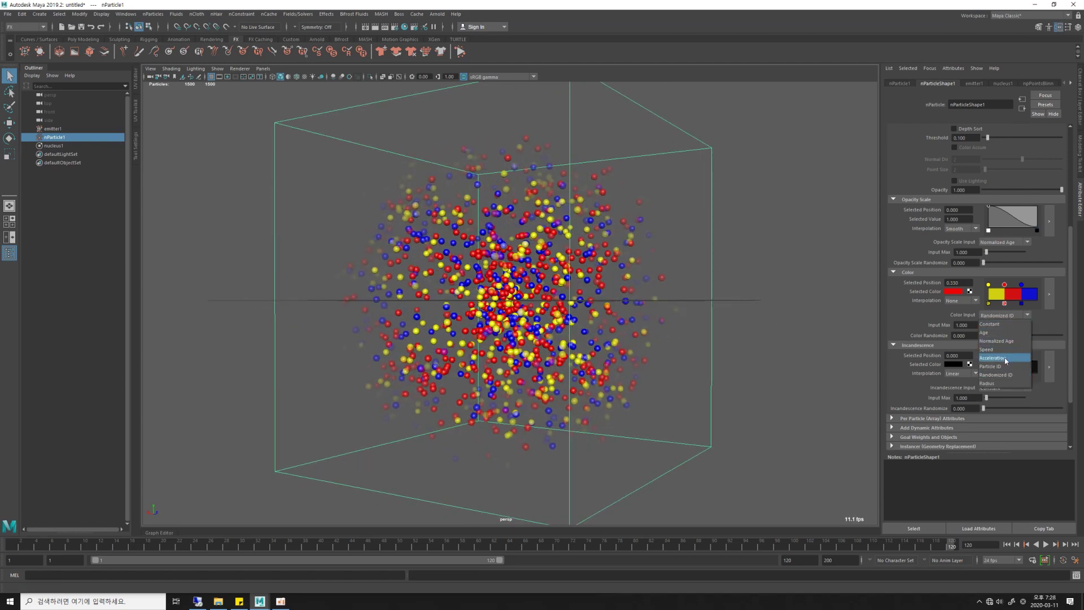
Step: Colour particles by Normalized Age with Smooth interpolation and the blue stop at 0.878
click(1004, 342)
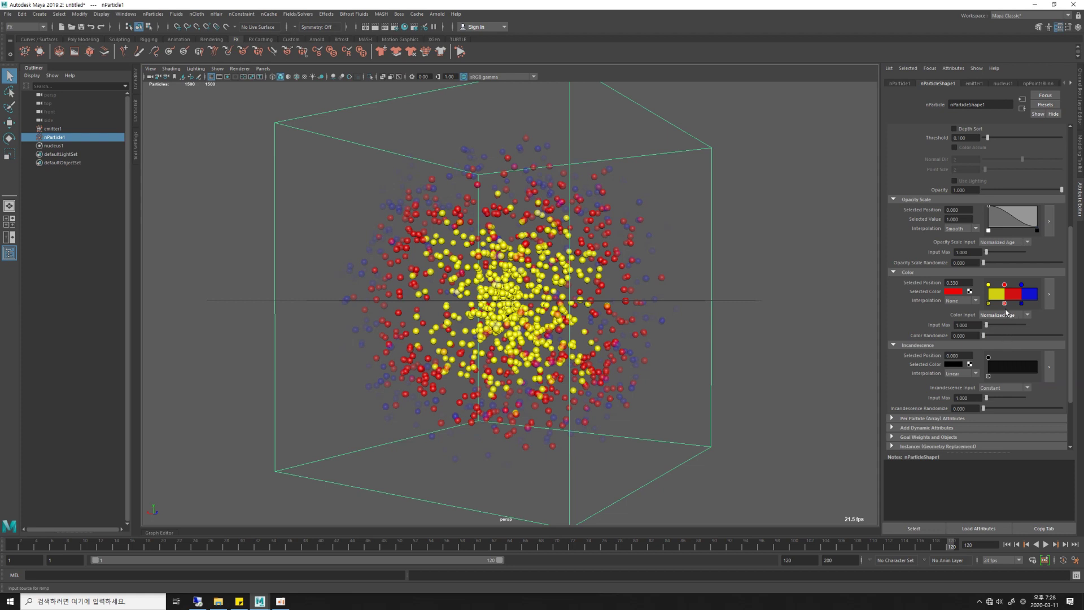
click(962, 301)
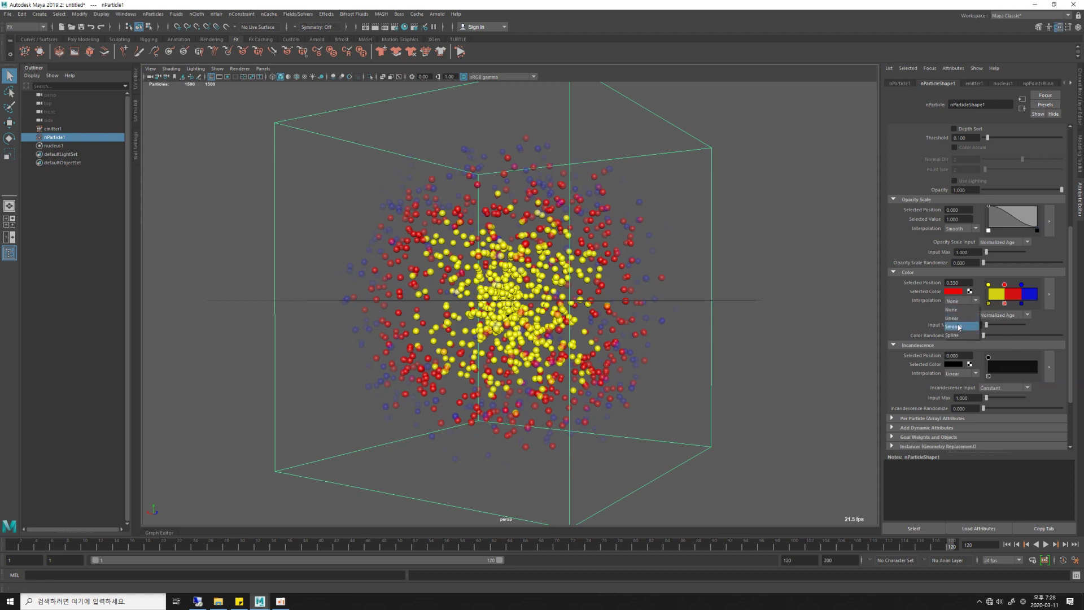
click(954, 326)
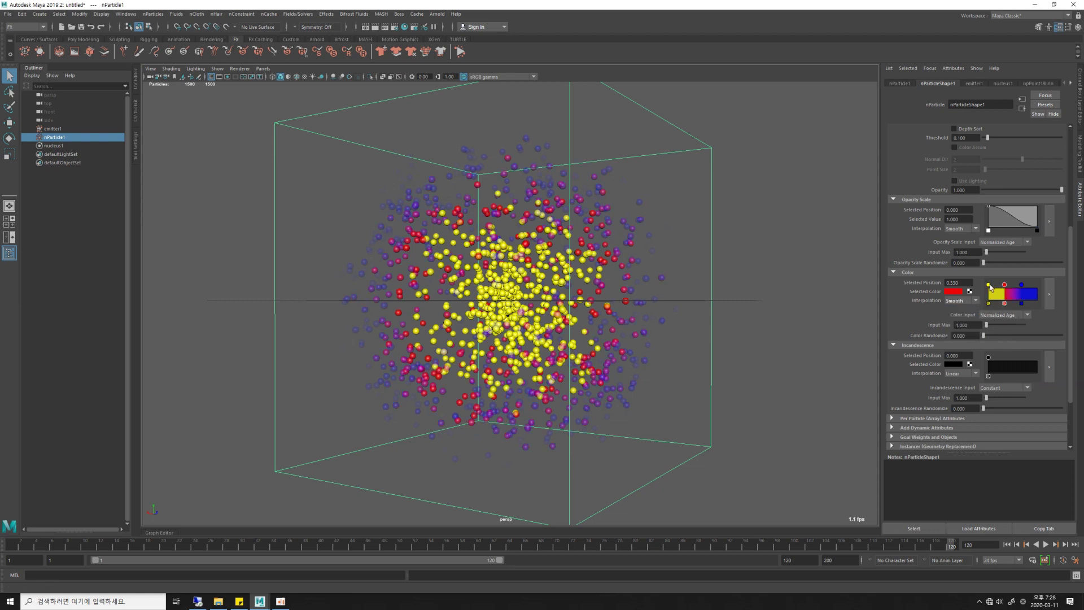
click(988, 285)
click(961, 300)
click(962, 324)
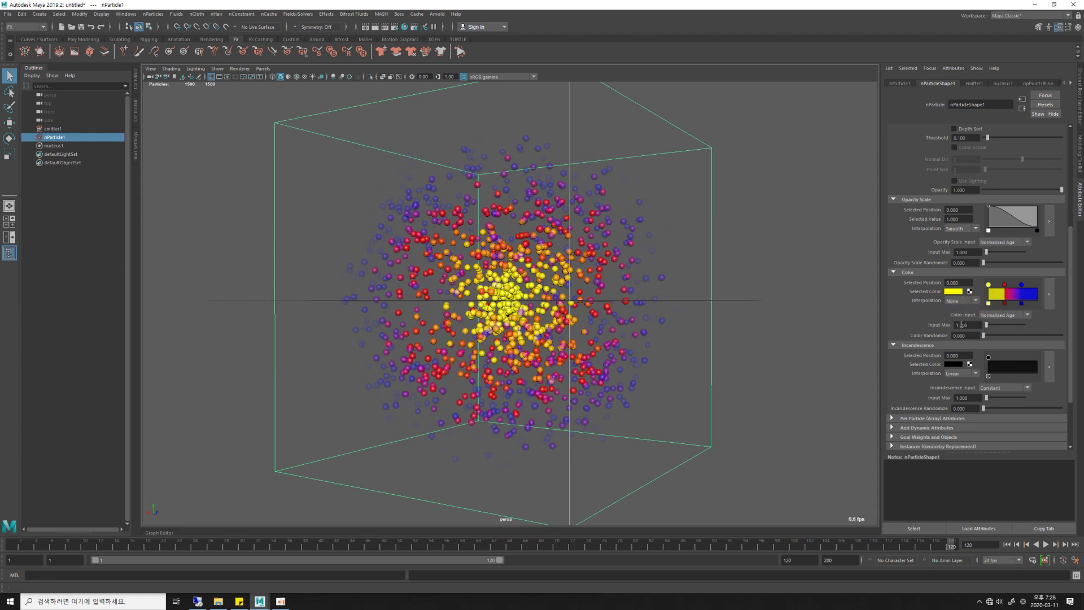
key(ctrl+z)
mouse_move(1022, 285)
mouse_down()
mouse_move(1031, 285)
mouse_move(1011, 287)
mouse_up()
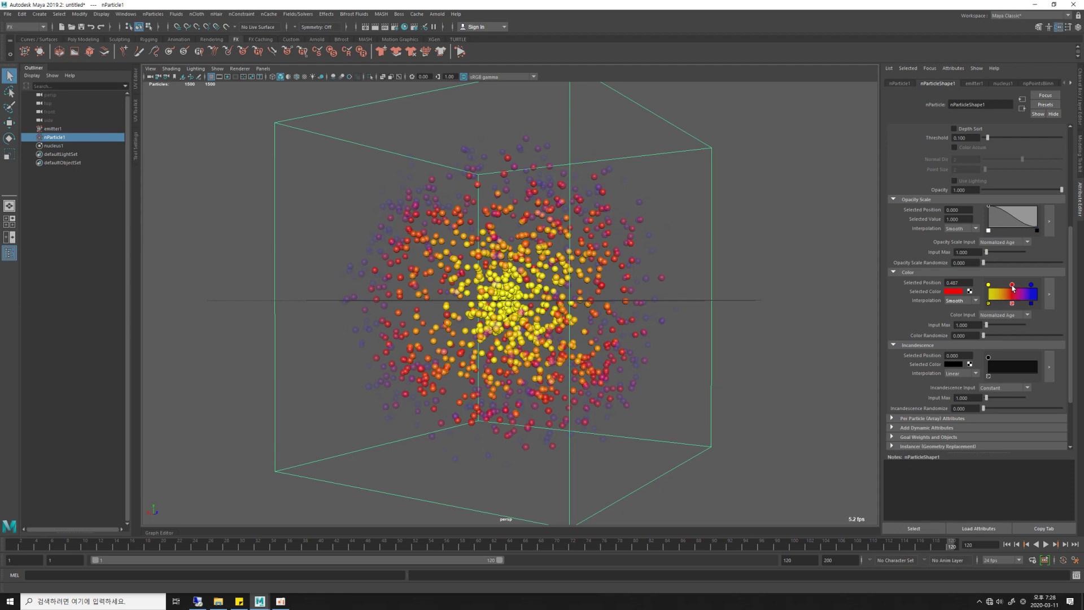
Step: Rewind and replay the simulation, stopping at frame 92
click(1006, 544)
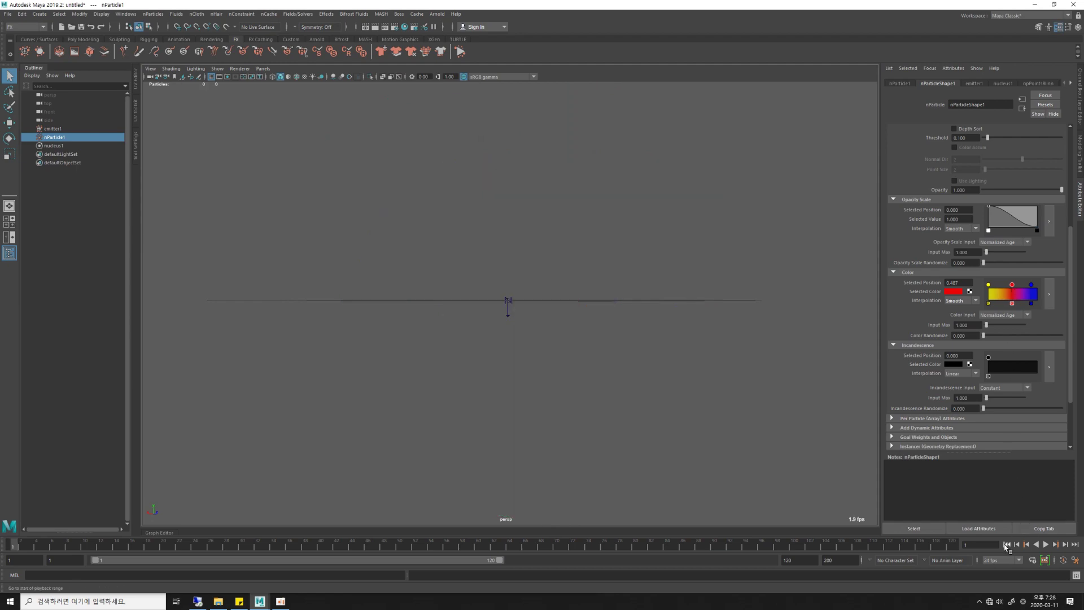
click(1046, 544)
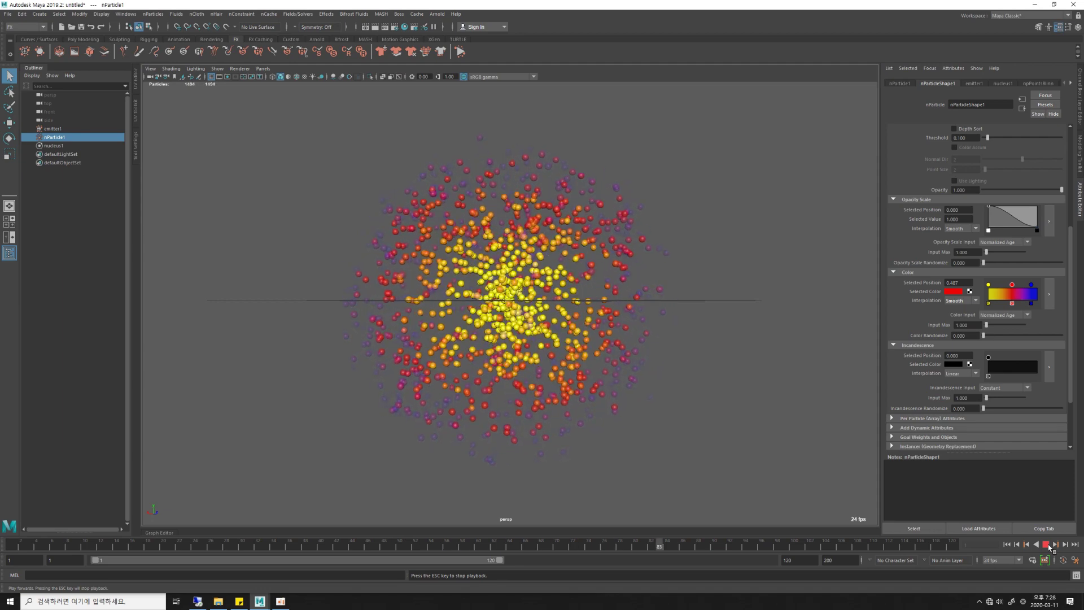
click(1046, 544)
Step: Drive Radius Scale by Normalized Age with the ramp sloping down toward the end
scroll(977, 319, up, 5)
scroll(977, 318, up, 1)
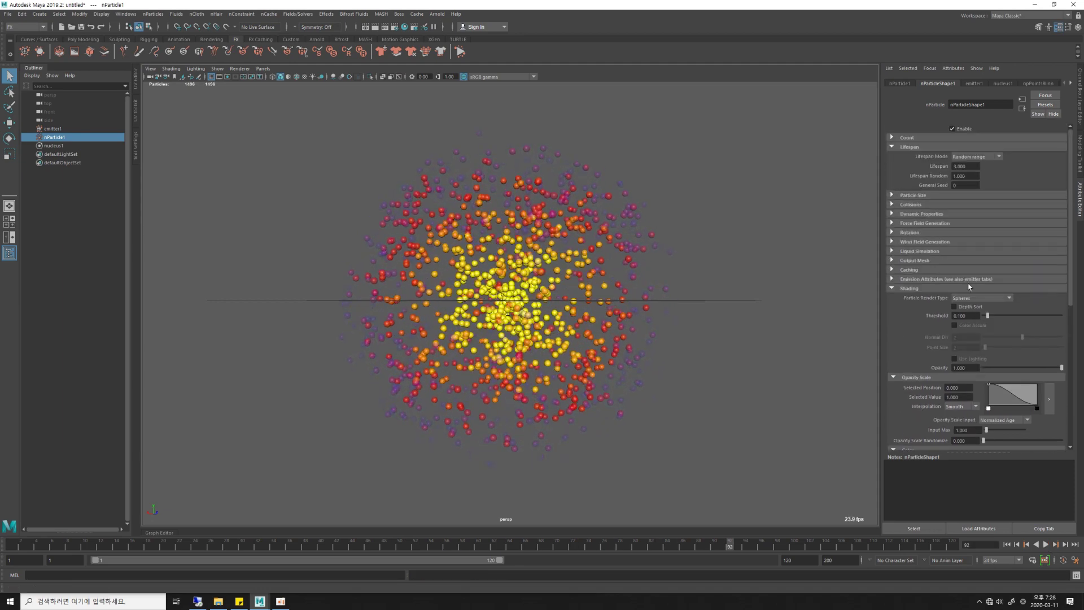
click(913, 196)
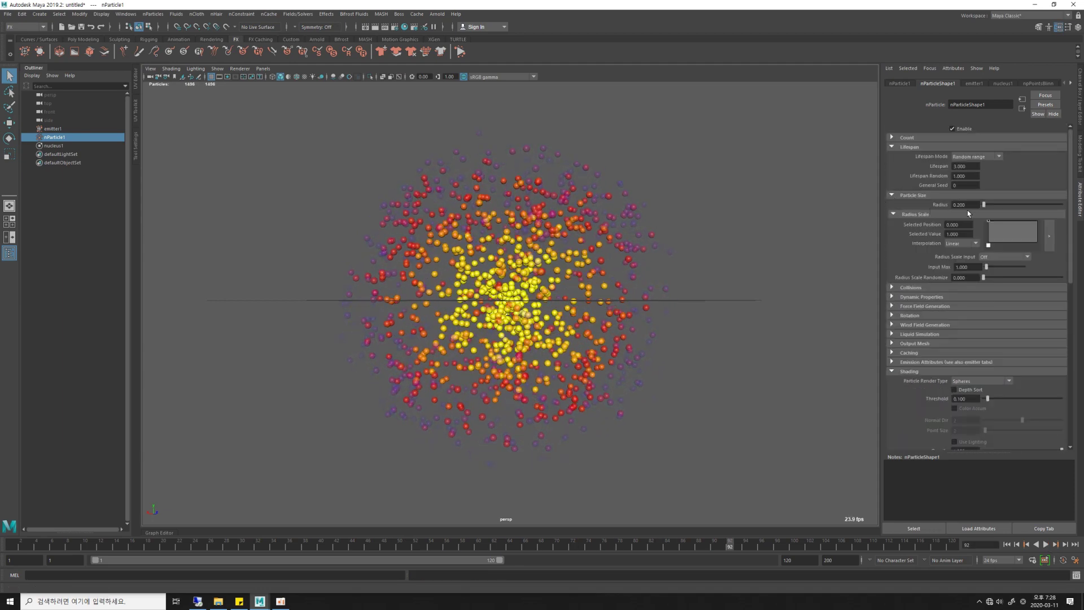
click(1011, 256)
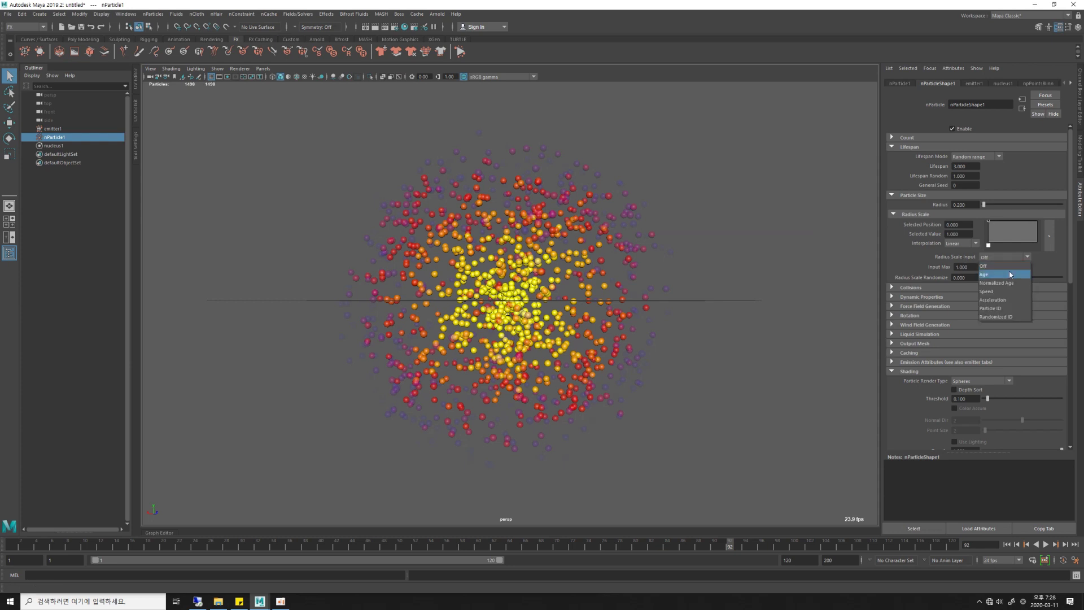
click(1008, 284)
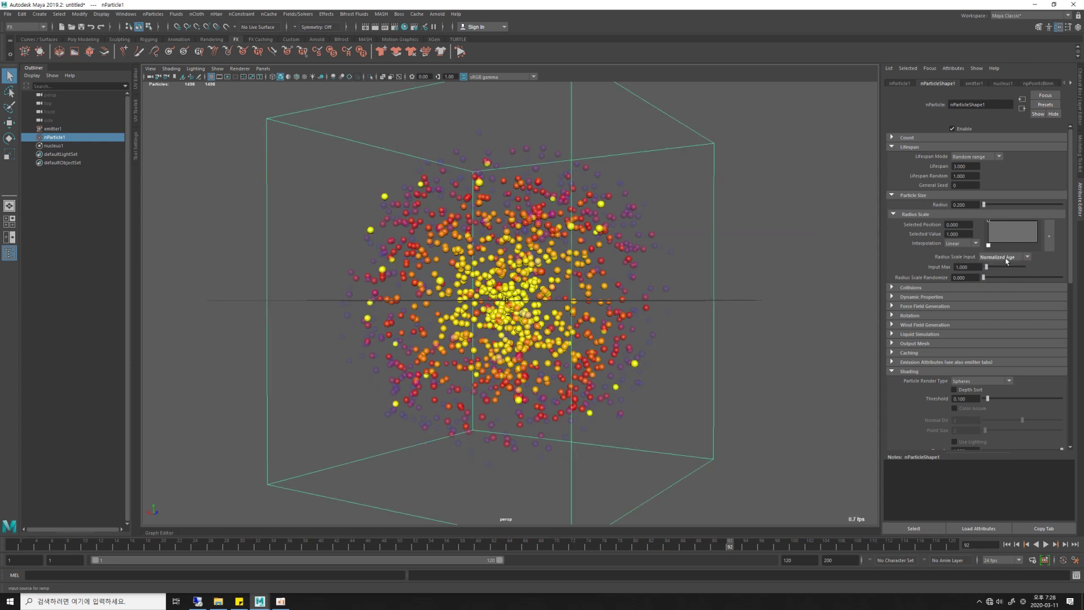
drag(1013, 224, 1045, 239)
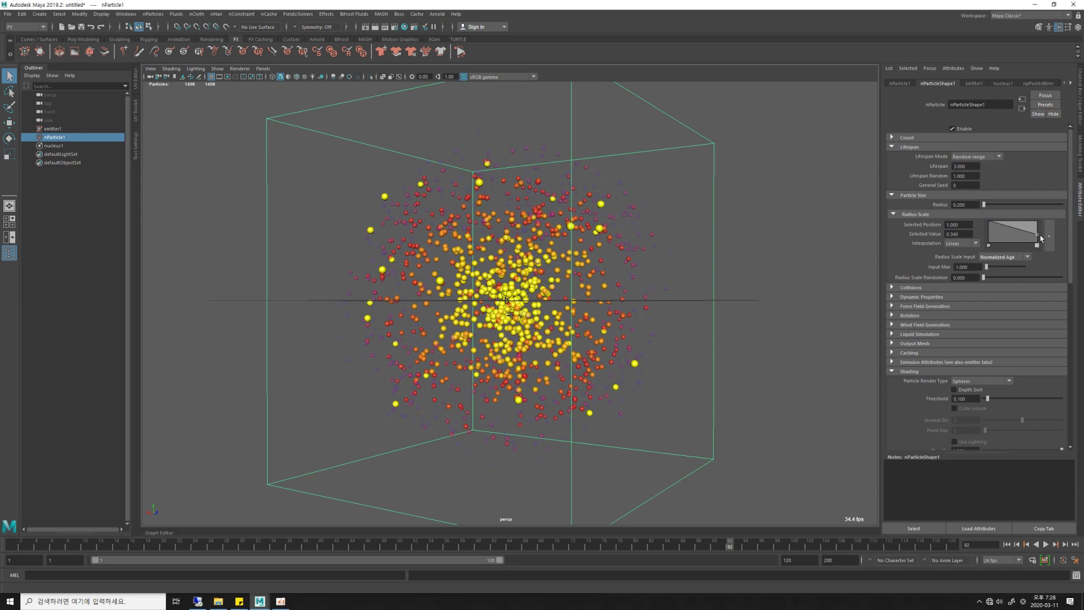
Step: Set the radius ramp end point to 0.25 with Smooth interpolation, then rewind to frame 1
click(961, 234)
text(5)
key(Return)
click(962, 243)
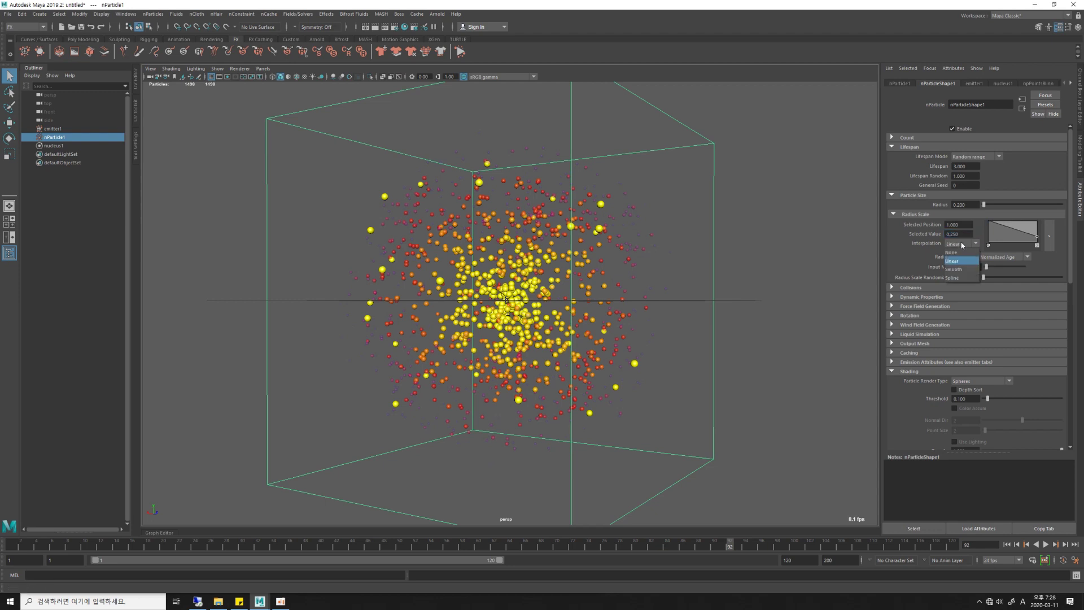
click(969, 270)
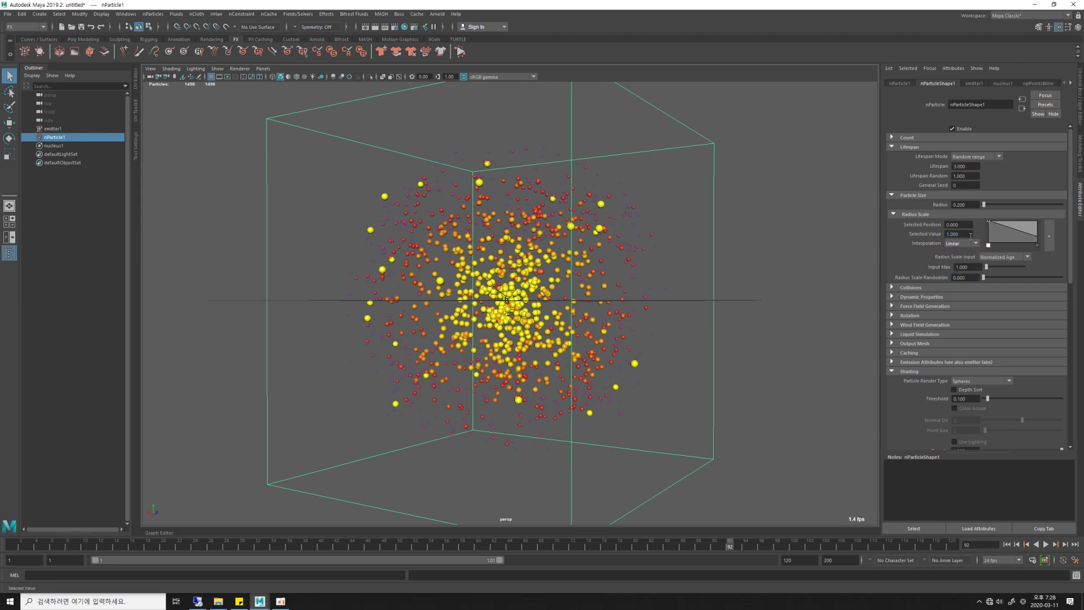
click(962, 243)
click(967, 269)
alt+drag(780, 269, 780, 271)
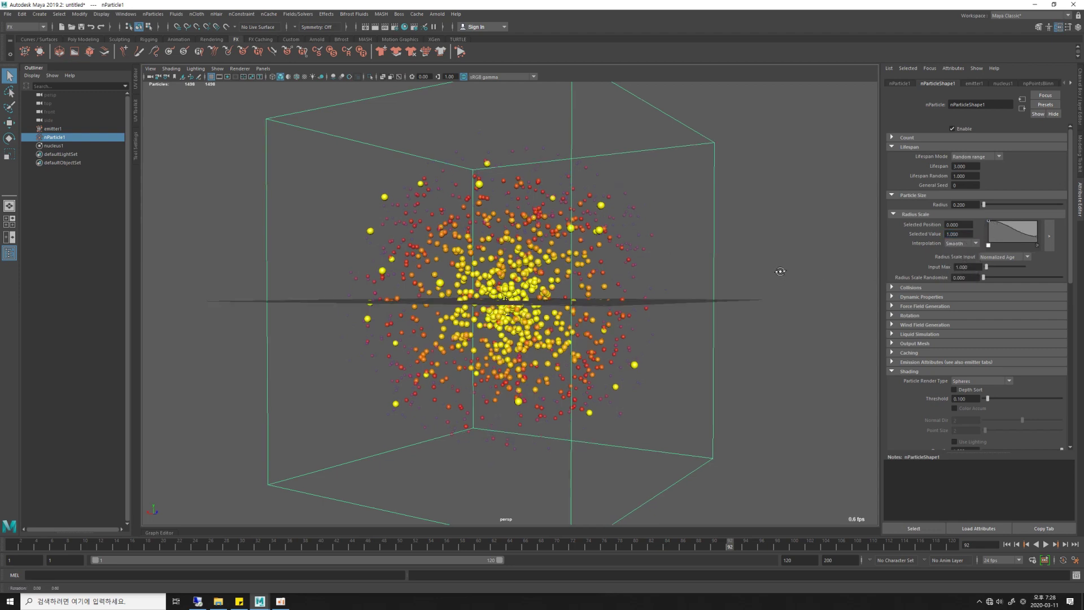
click(1007, 543)
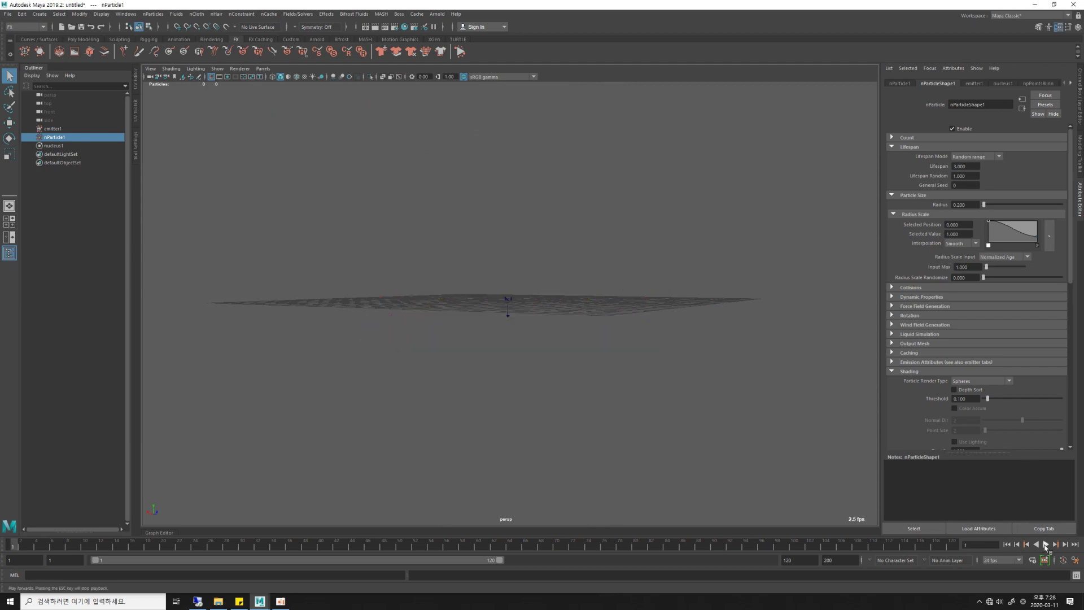
Step: Play the simulation briefly, then set the particle Radius to 0.350
click(1045, 544)
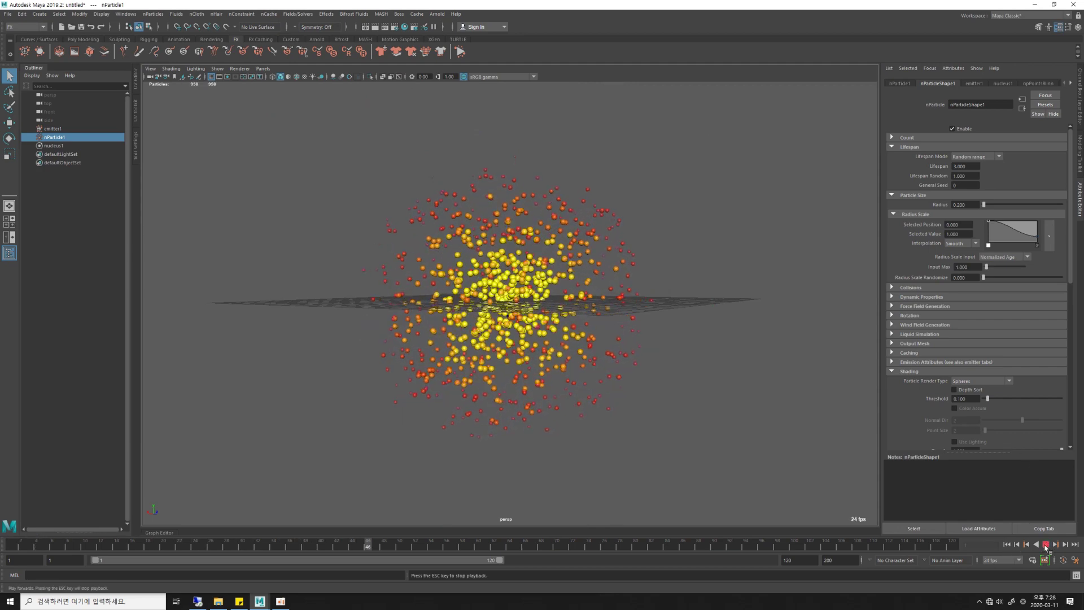
click(1045, 543)
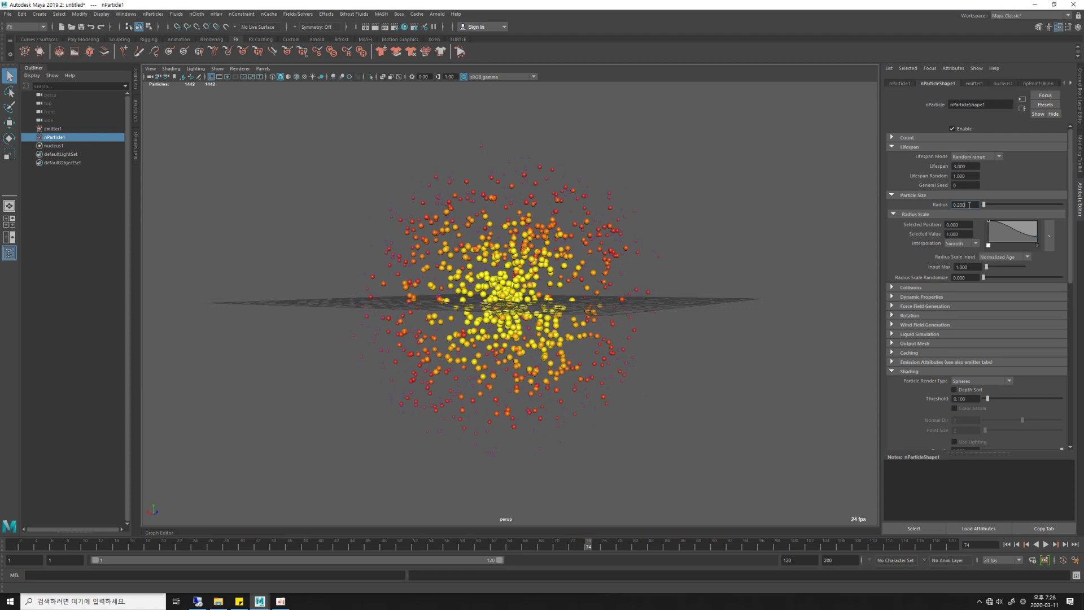
text(0.5)
key(Return)
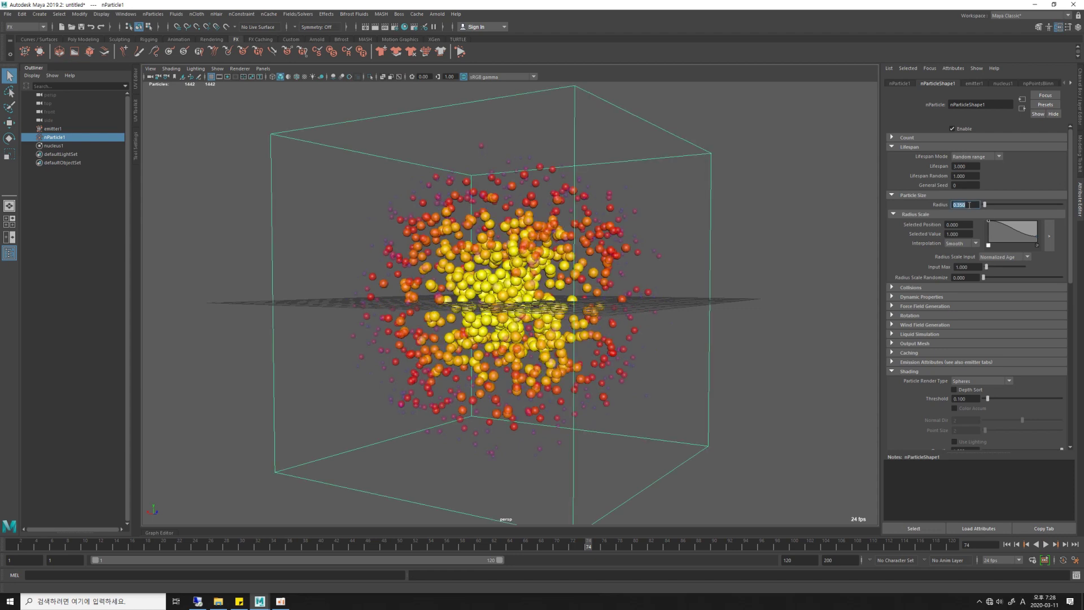
Step: Replay the larger shrinking particles, view the cloud from above, and deselect them
click(1006, 543)
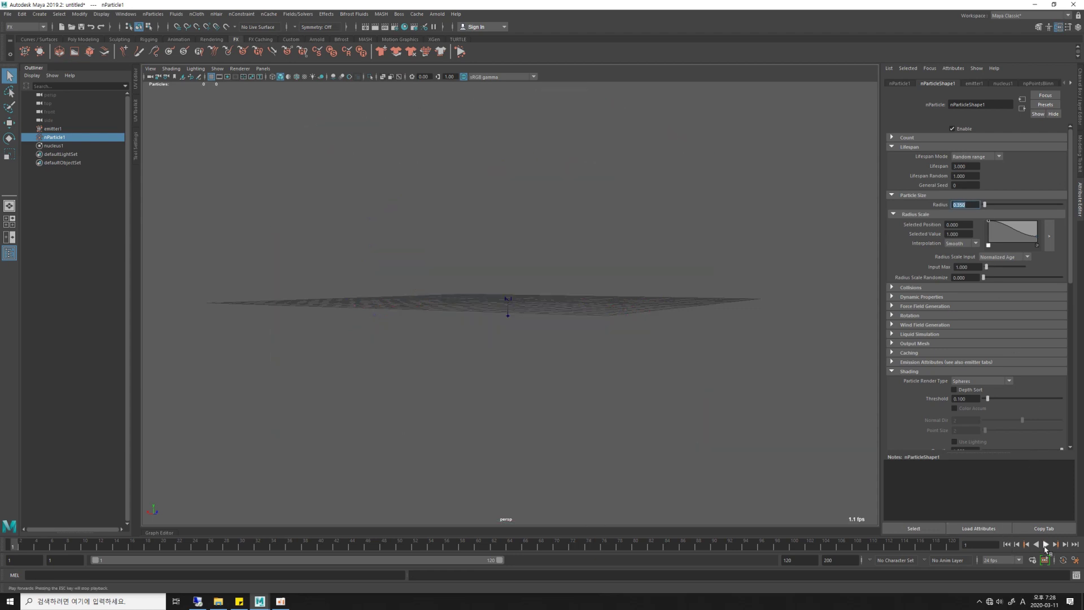
click(1045, 543)
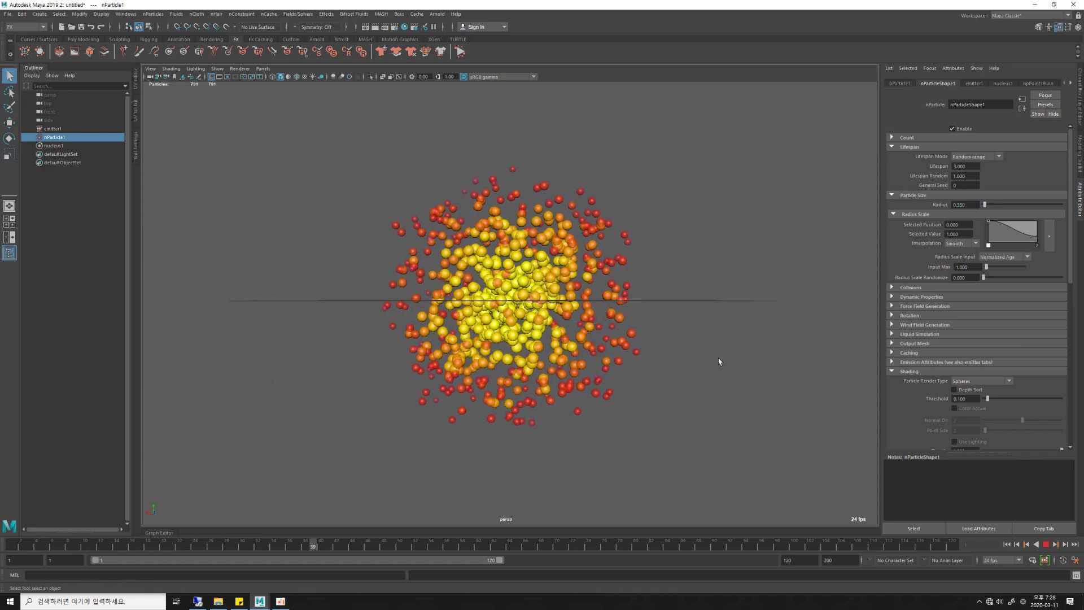
alt+drag(712, 351, 631, 363)
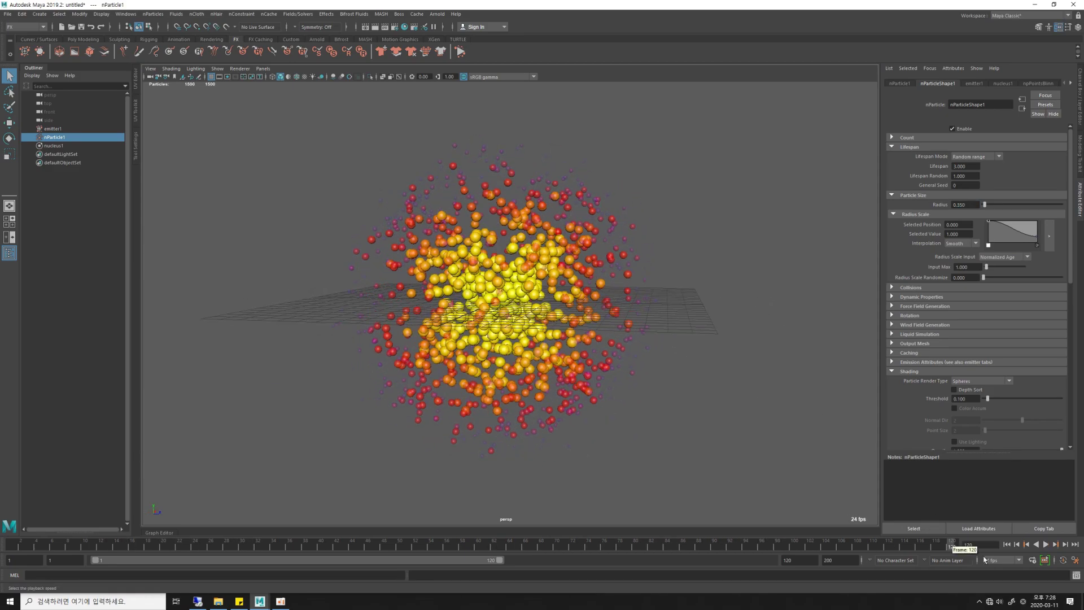
mouse_move(793, 394)
alt+mouse_down()
mouse_move(649, 387)
mouse_move(668, 392)
alt+mouse_up()
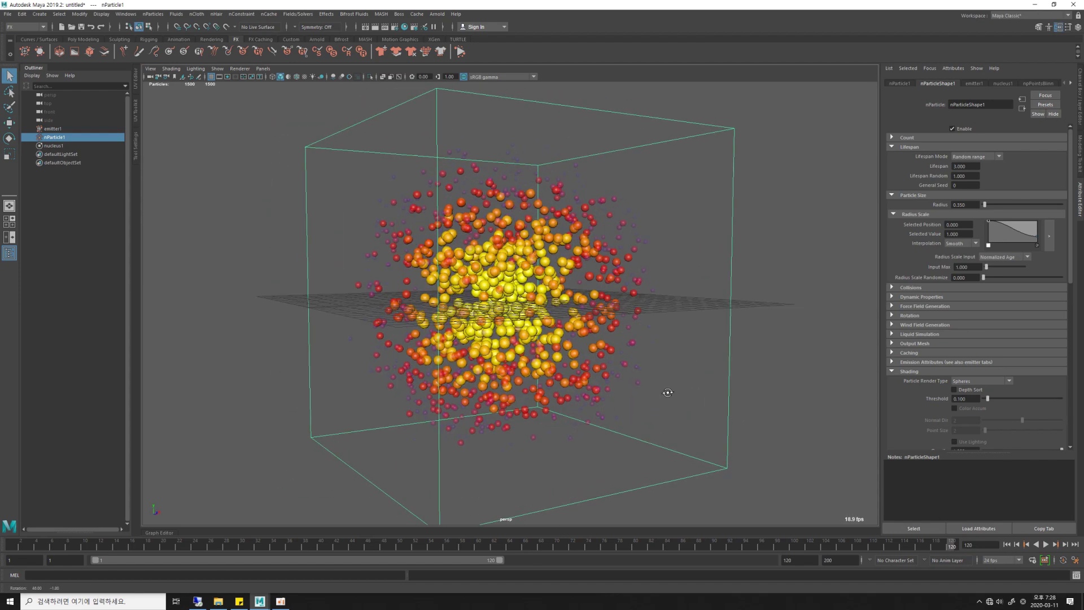
click(796, 374)
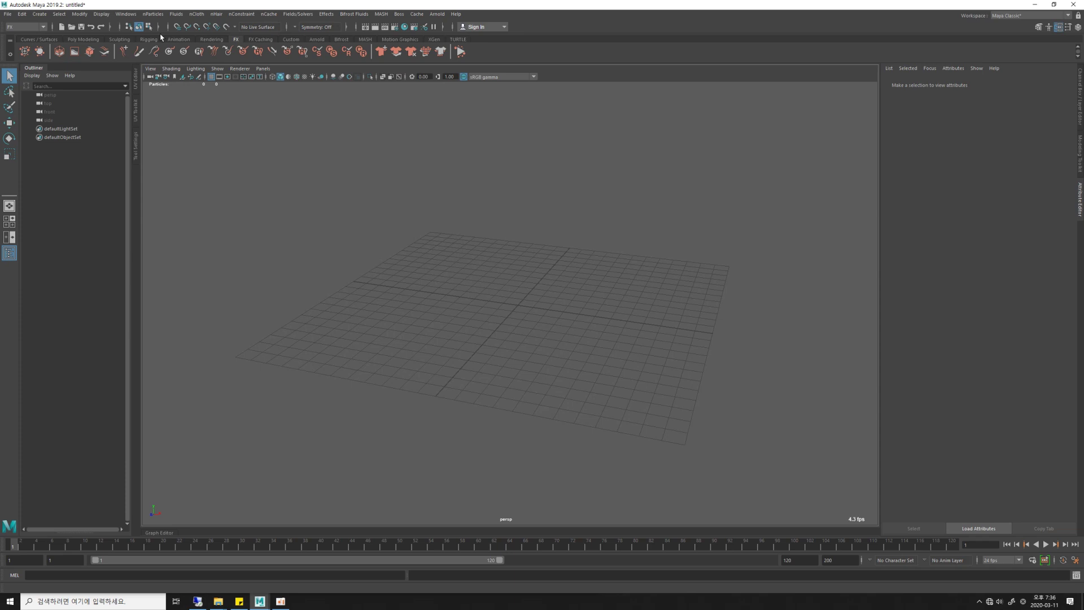
Step: Create a new nParticle emitter, play the emission, and select nParticle1
click(153, 13)
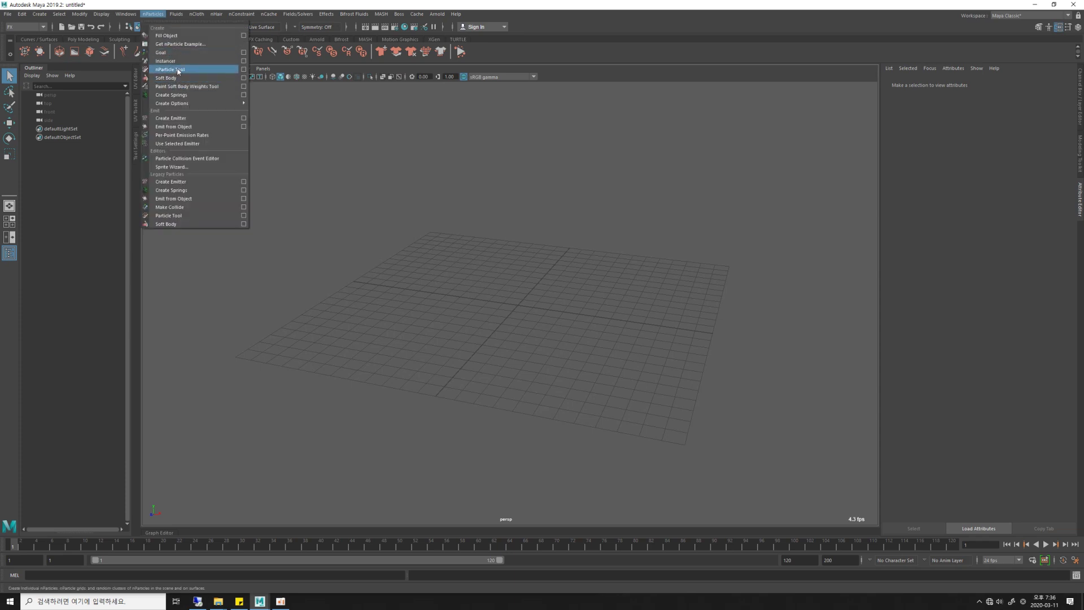
click(173, 118)
alt+drag(620, 318, 633, 323)
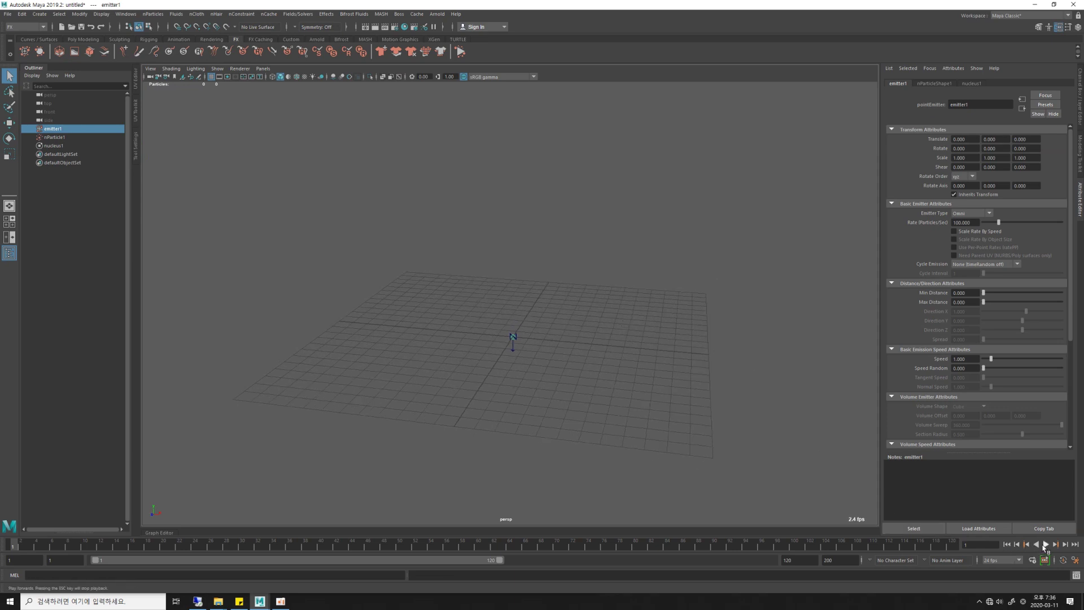
click(1045, 544)
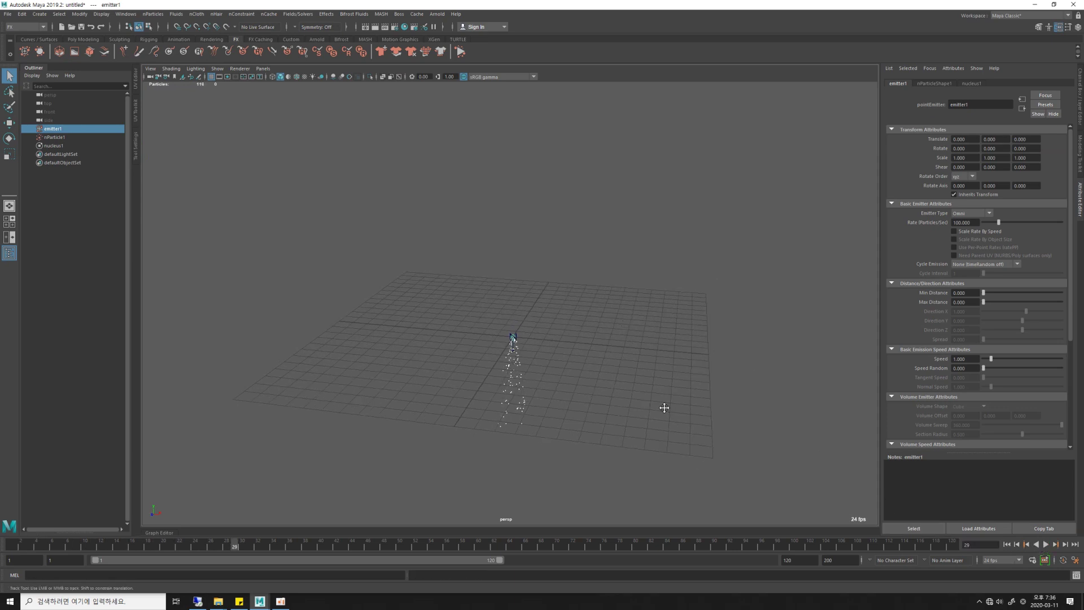
alt+drag(665, 407, 549, 364)
drag(467, 367, 619, 344)
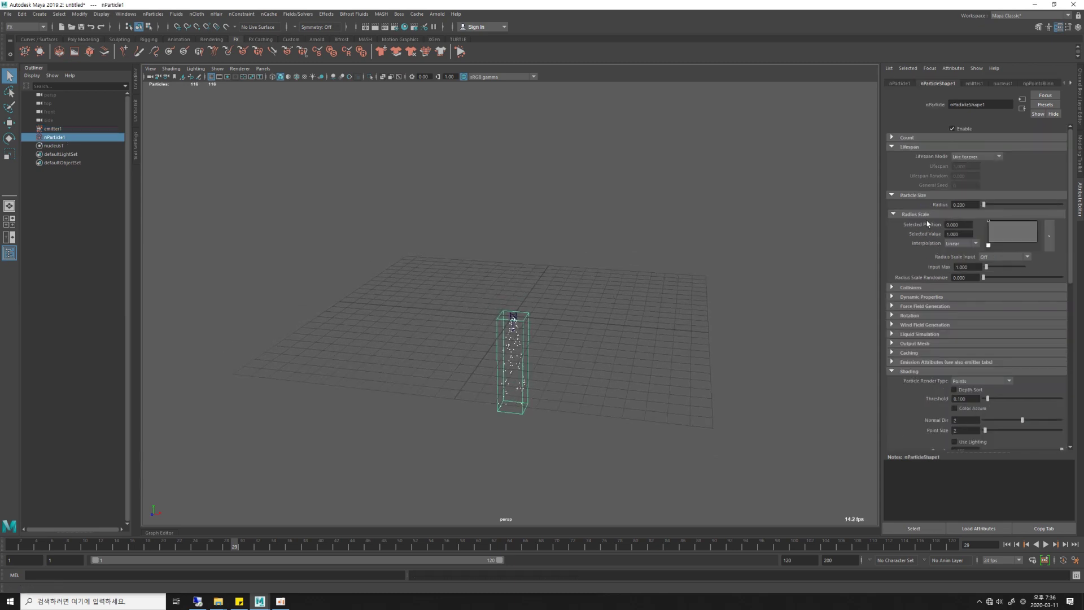
Step: Collapse the Lifespan, Particle Size and Shading sections and expand Dynamic Properties
click(915, 148)
click(912, 157)
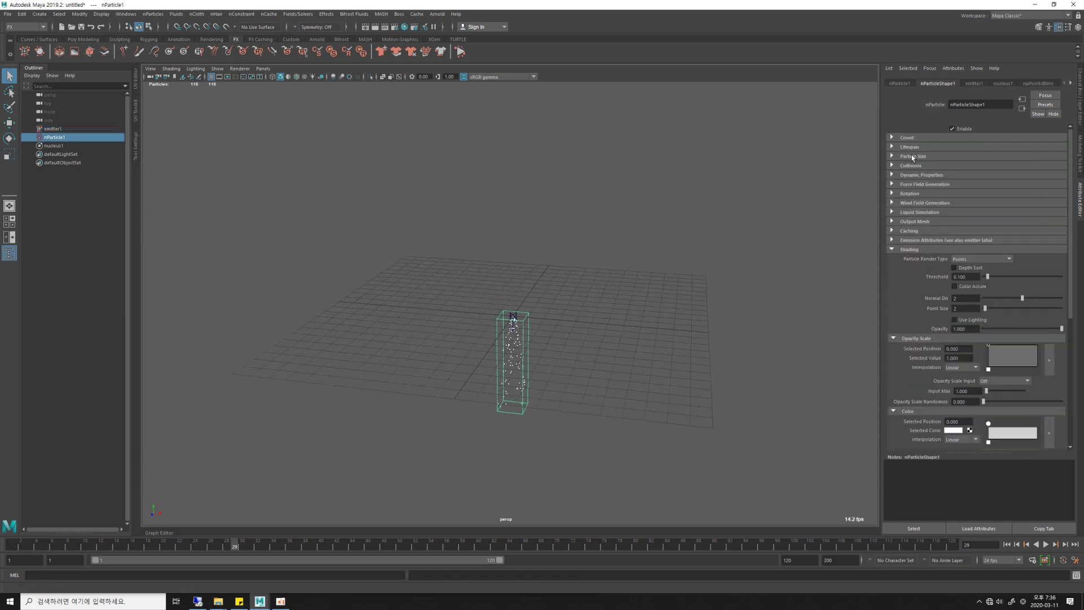
click(908, 249)
click(913, 176)
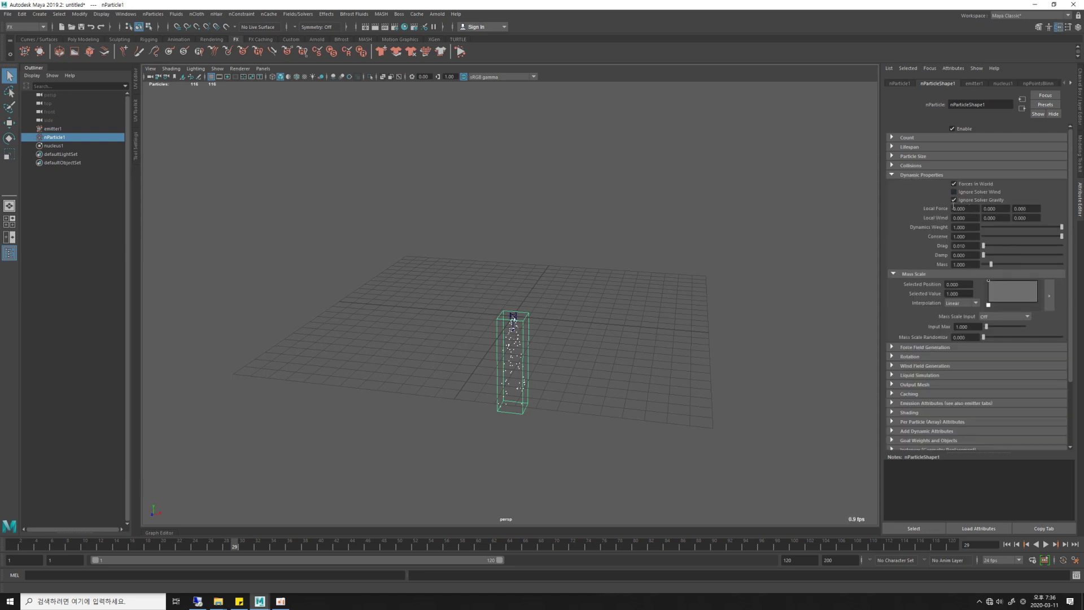
Step: Replay the emission to frame 50, then select emitter1 in the Outliner
click(1006, 544)
click(1045, 544)
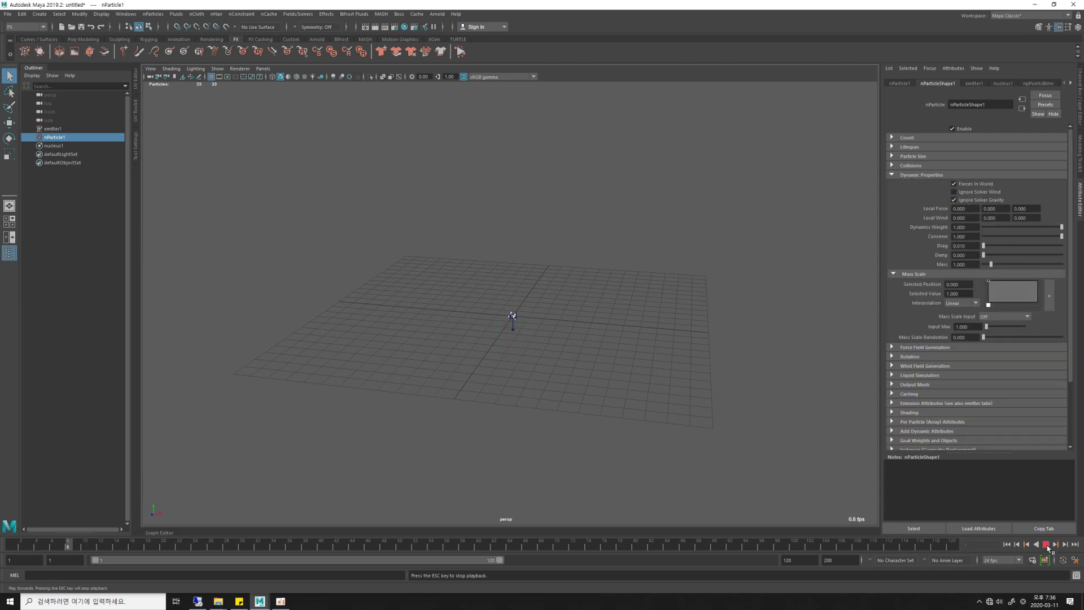
click(1046, 544)
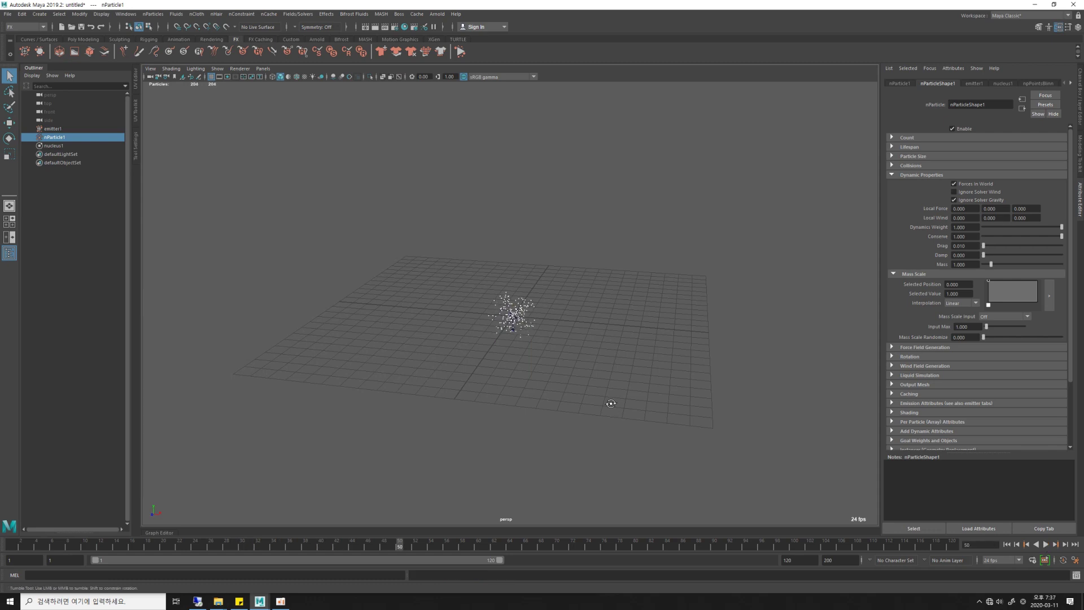
mouse_move(611, 403)
alt+mouse_down()
mouse_move(423, 375)
mouse_move(593, 388)
mouse_move(571, 390)
alt+mouse_up()
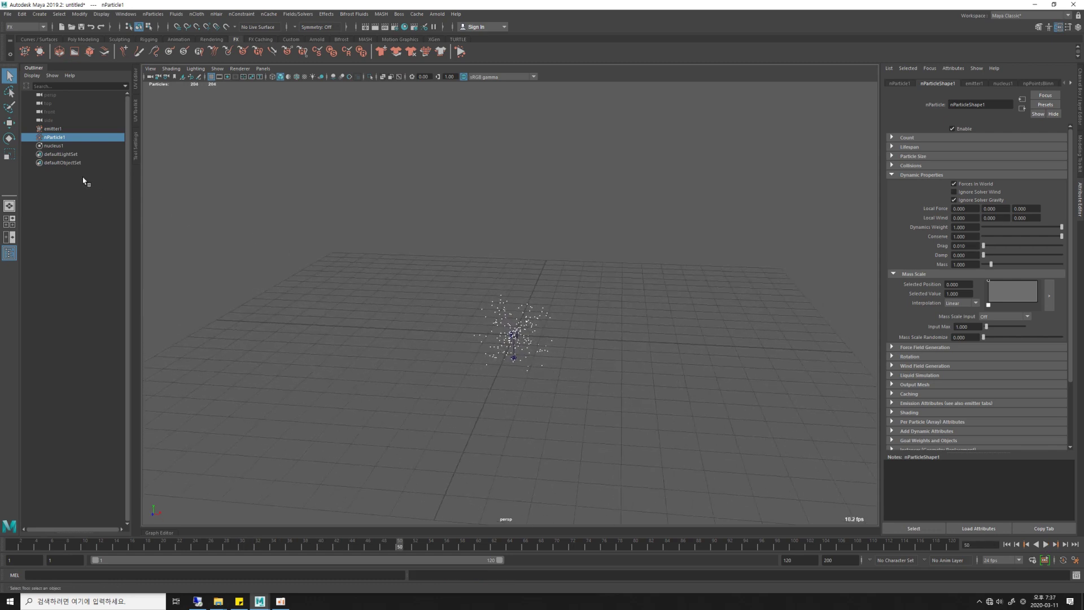
click(54, 128)
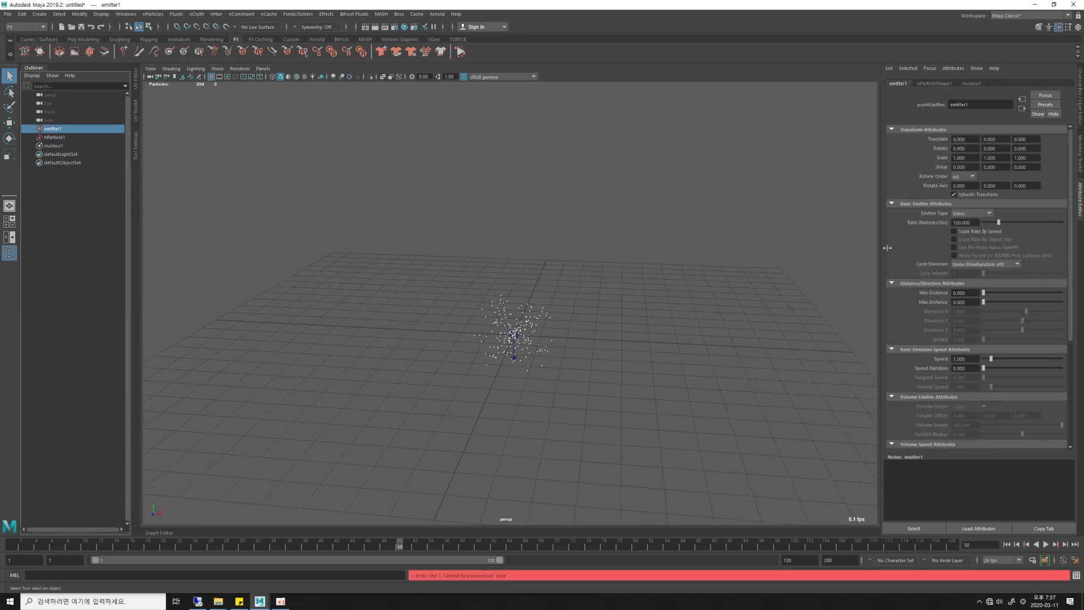
Step: Make emitter1 Directional with direction 0, 1, 0 and replay the emission
click(972, 214)
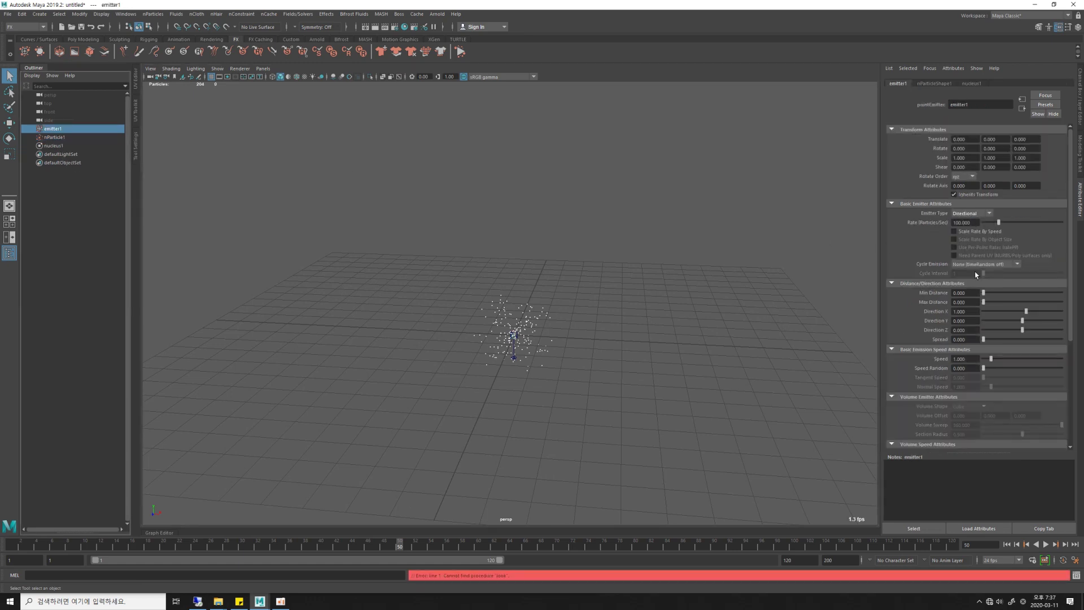
click(970, 310)
key(Tab)
key(Return)
click(1007, 544)
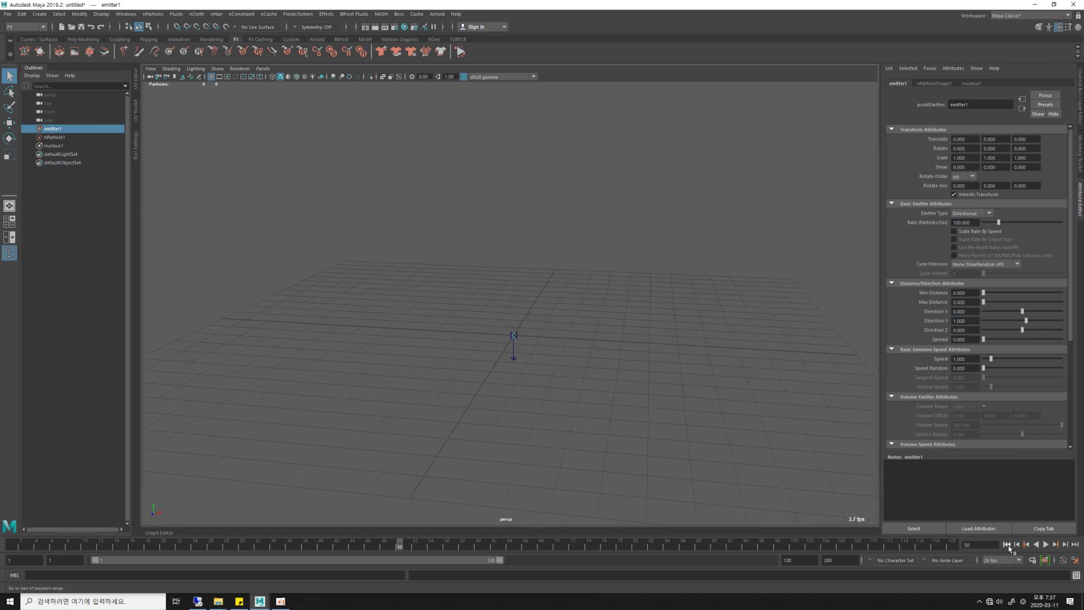
click(1045, 544)
Step: Set the emitter Spread to 0.700 and replay the upward spray
click(973, 339)
text(0.700)
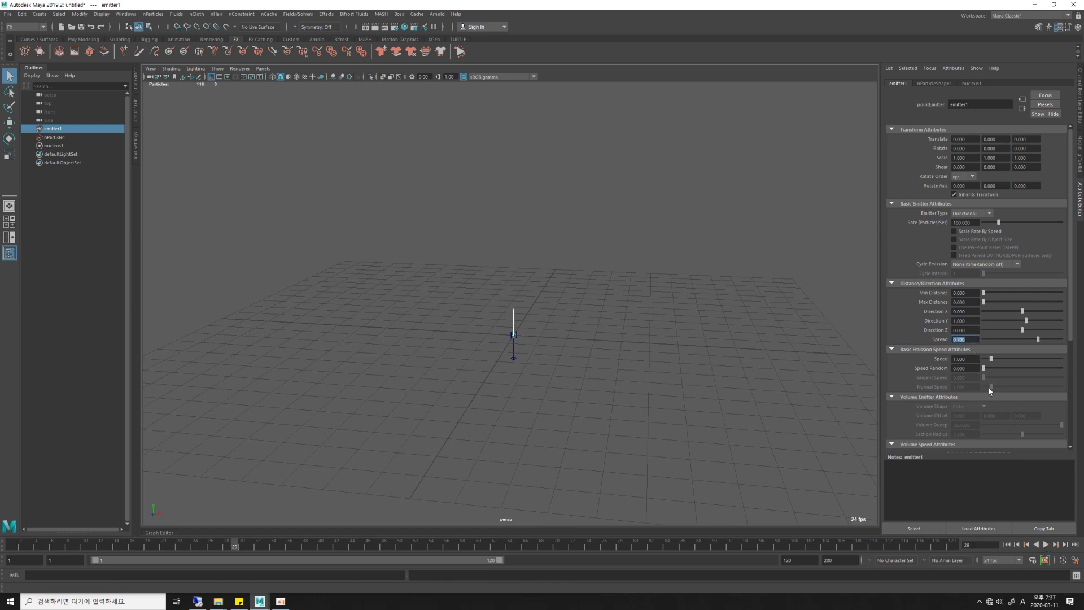
click(1007, 544)
click(1045, 544)
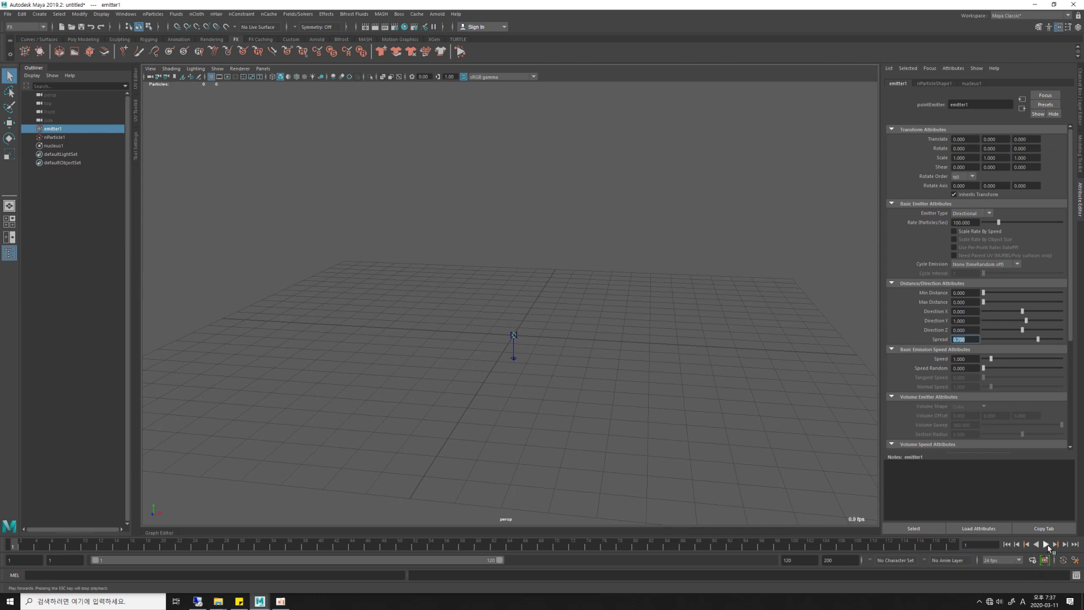
click(1045, 544)
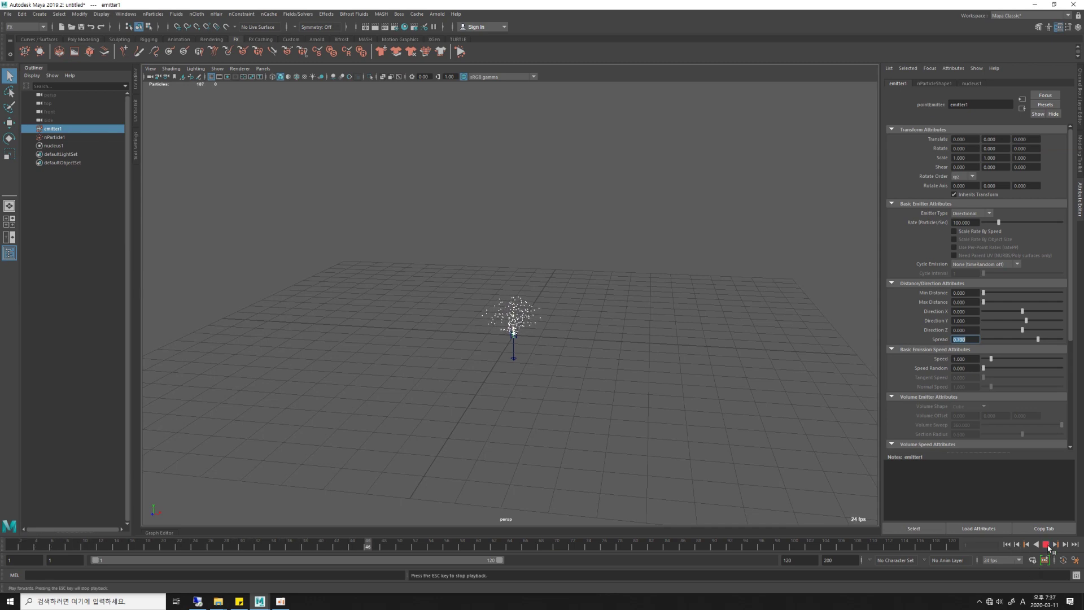
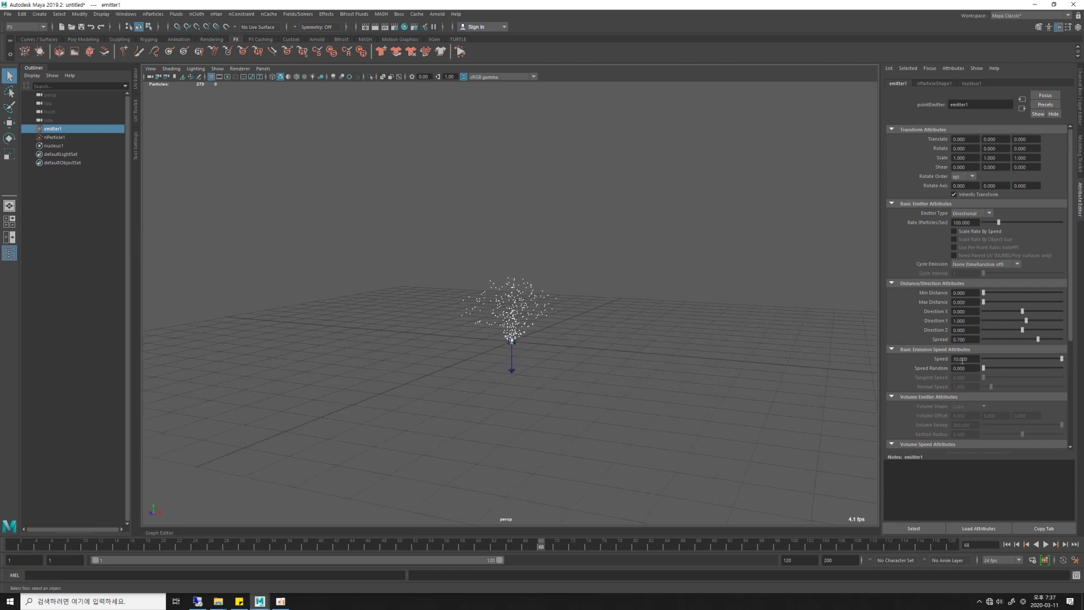
Step: Set the emitter Speed to 20 and replay the fountain to check it
click(969, 358)
text(20)
key(Return)
click(1006, 544)
click(1046, 544)
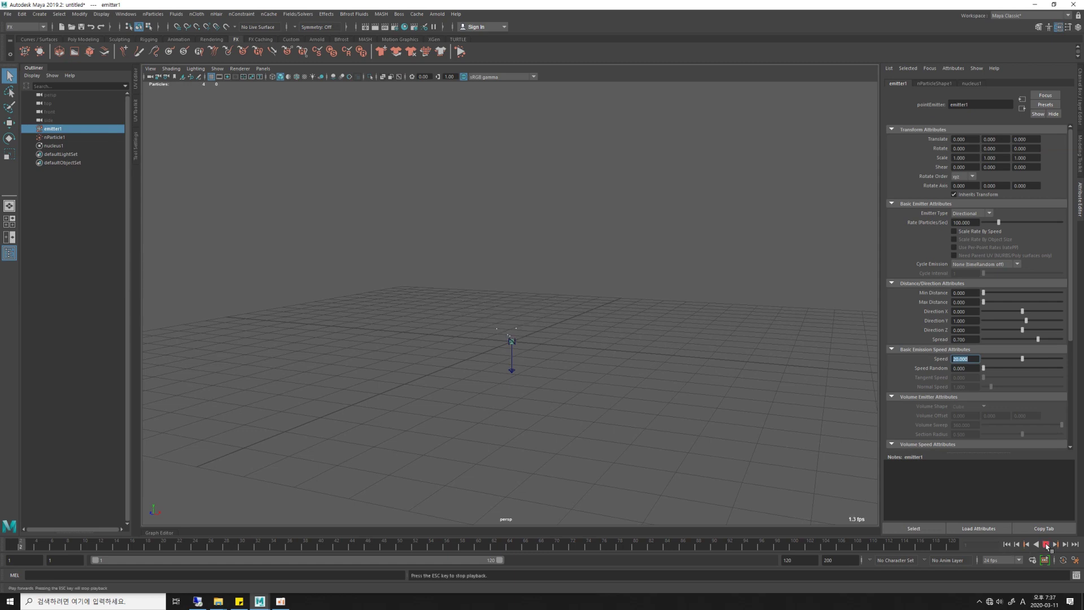
click(1046, 544)
alt+right_drag(697, 445, 542, 367)
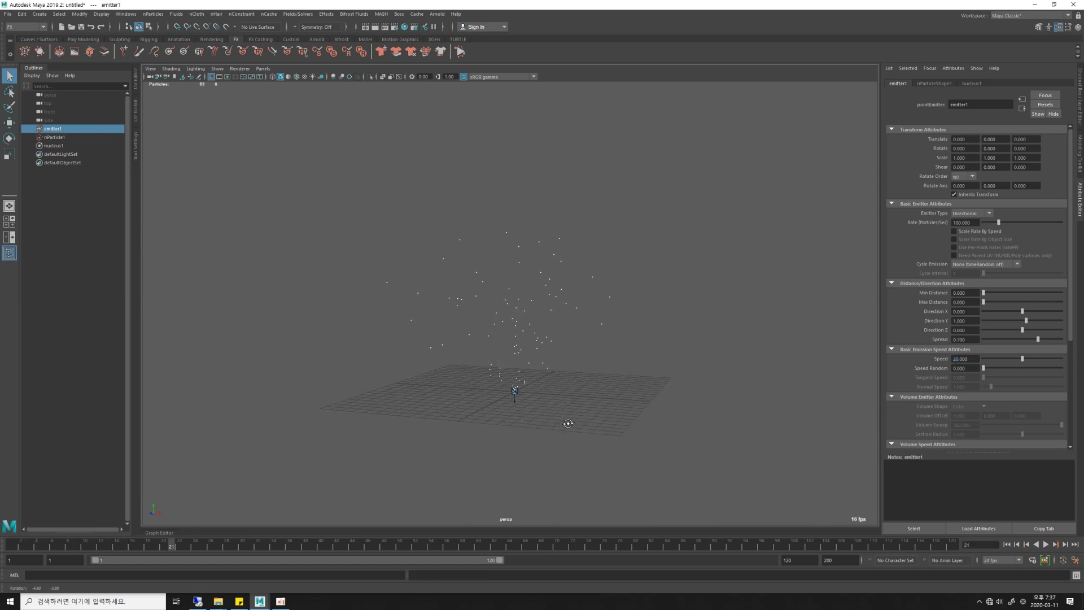
click(1006, 544)
click(1046, 544)
click(1046, 544)
Step: Set Speed Random to 6 and replay the fountain, orbiting around it
click(967, 368)
text(4.000)
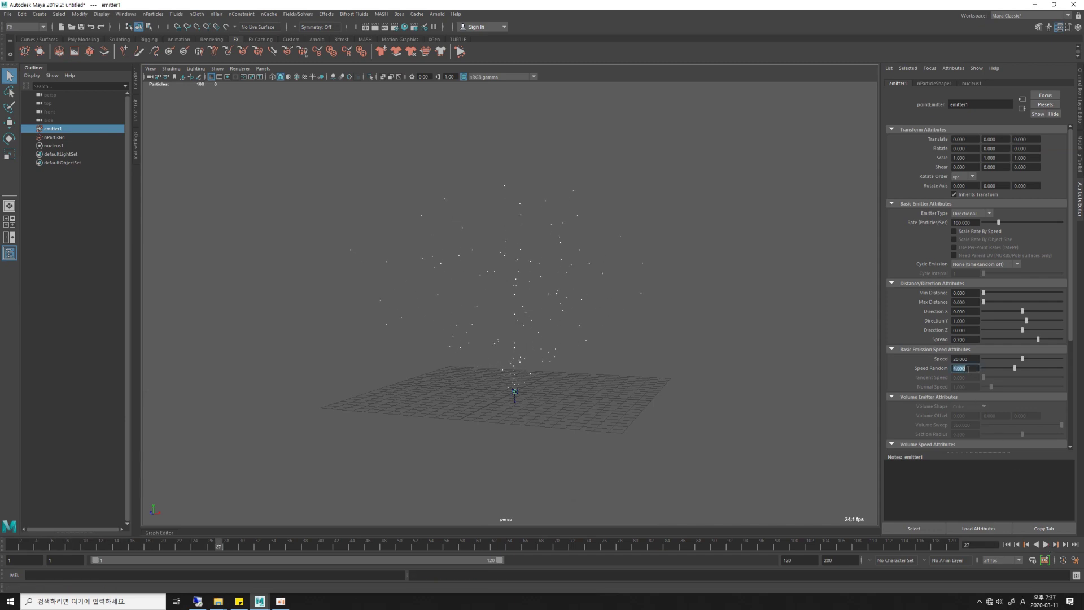
click(1006, 544)
click(1045, 544)
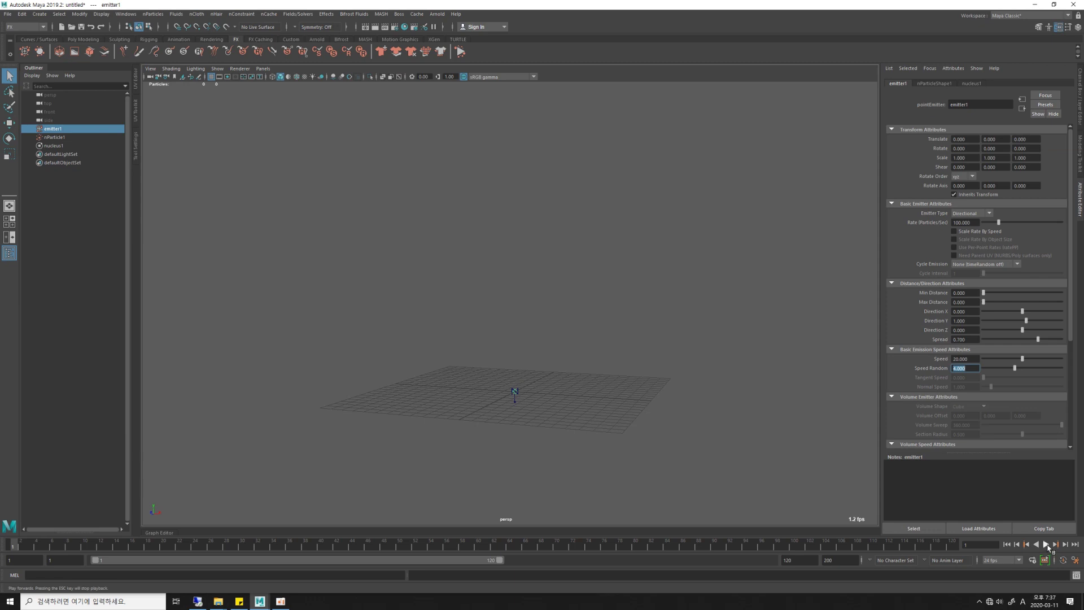
click(1046, 544)
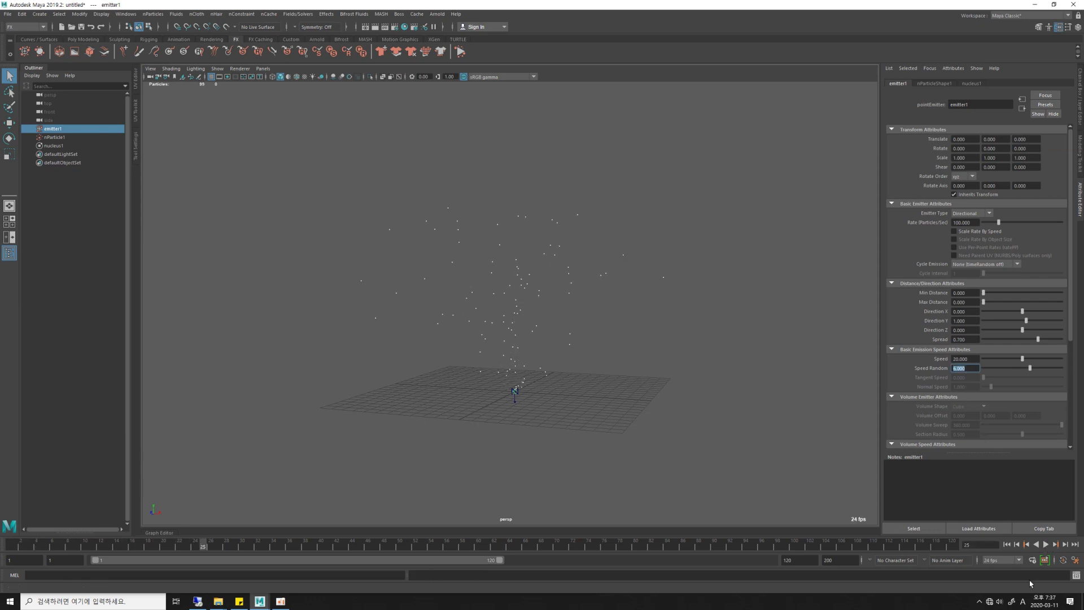
click(1006, 544)
click(1046, 544)
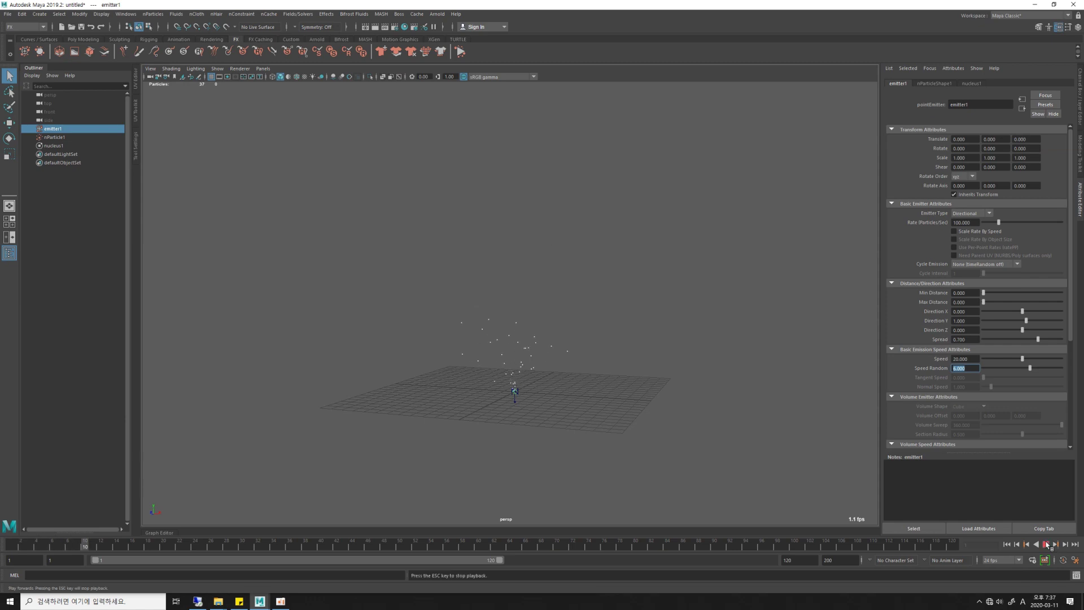
click(1046, 544)
mouse_move(669, 355)
alt+mouse_down()
mouse_move(642, 357)
mouse_move(655, 354)
alt+mouse_up()
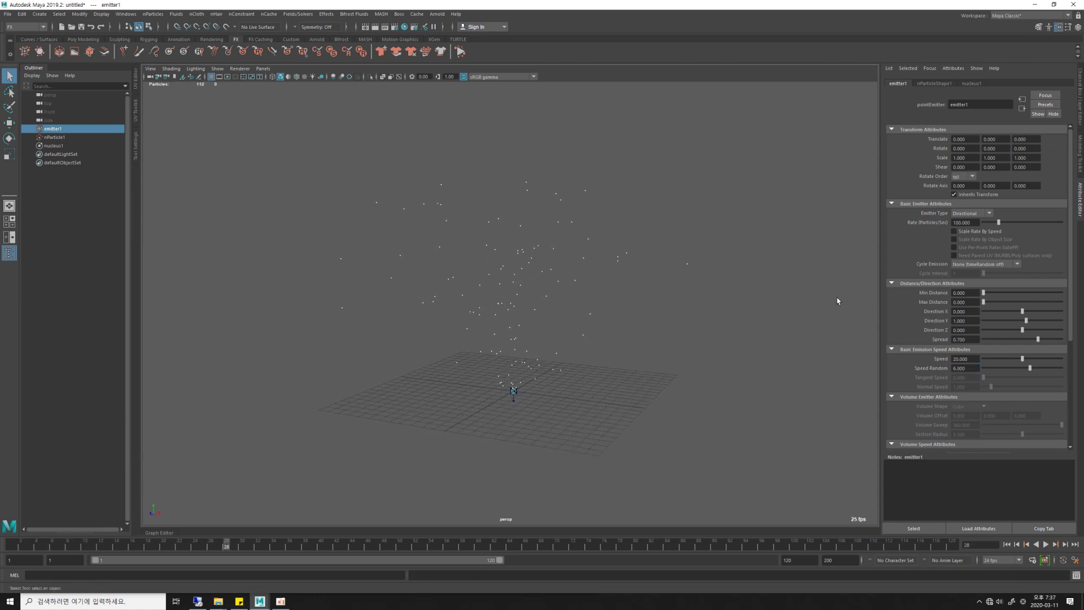
drag(998, 223, 1061, 228)
Step: Raise the emission Rate to 600 particles per second, replay, and select nParticle1
click(976, 223)
text(6)
key(Return)
click(1006, 544)
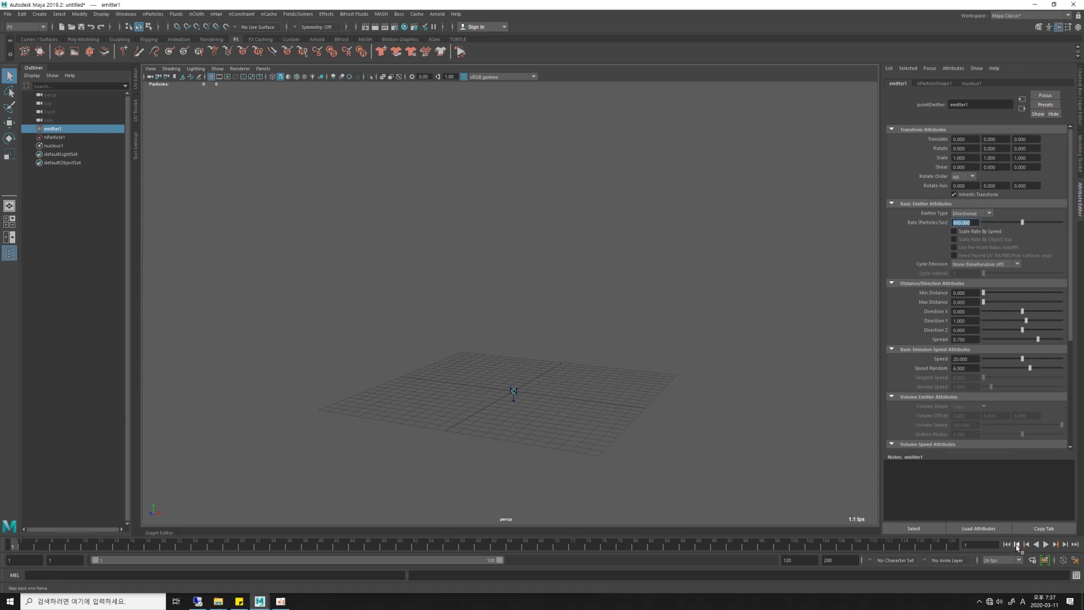
click(1045, 544)
mouse_move(559, 389)
alt+mouse_down()
mouse_move(556, 349)
mouse_move(570, 372)
alt+mouse_up()
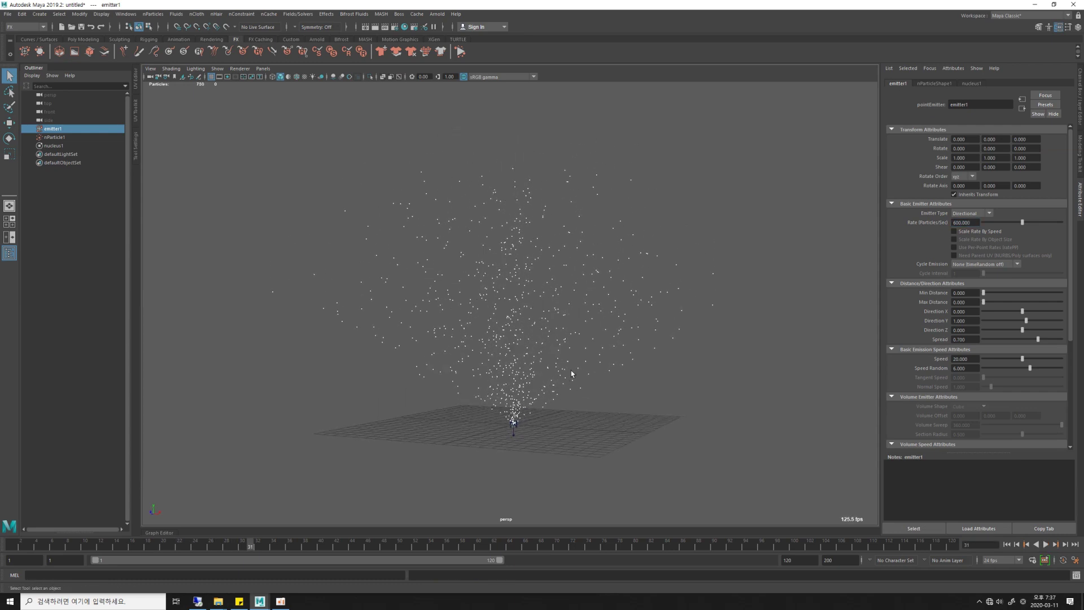
click(615, 327)
alt+drag(660, 336, 663, 345)
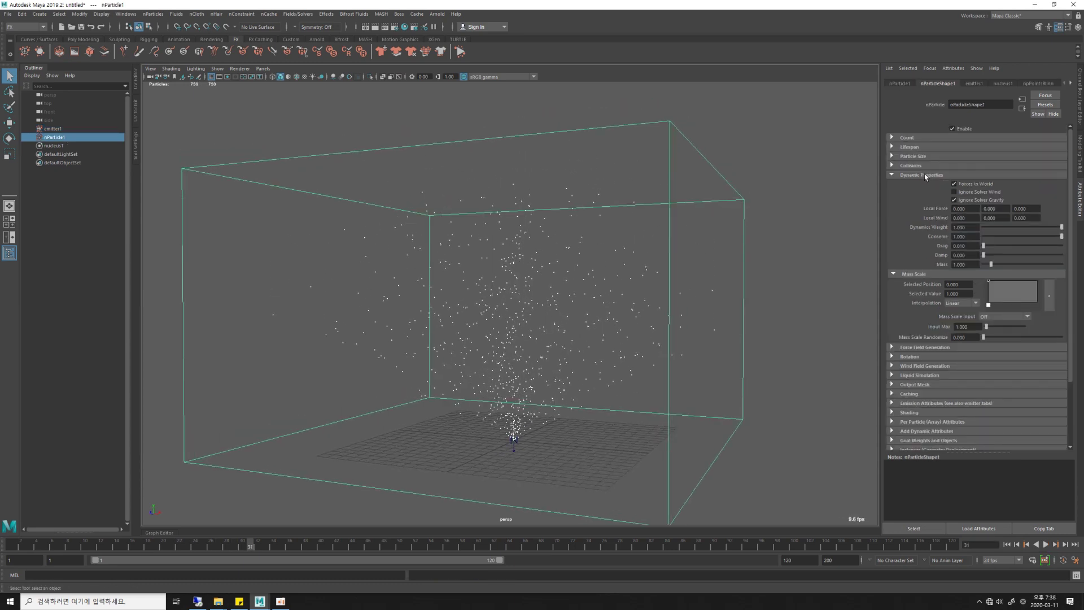
Step: Set nParticleShape1 Conserve to 0.97 and replay the simulation
click(969, 238)
text(0.970)
key(Return)
click(1007, 544)
click(1044, 544)
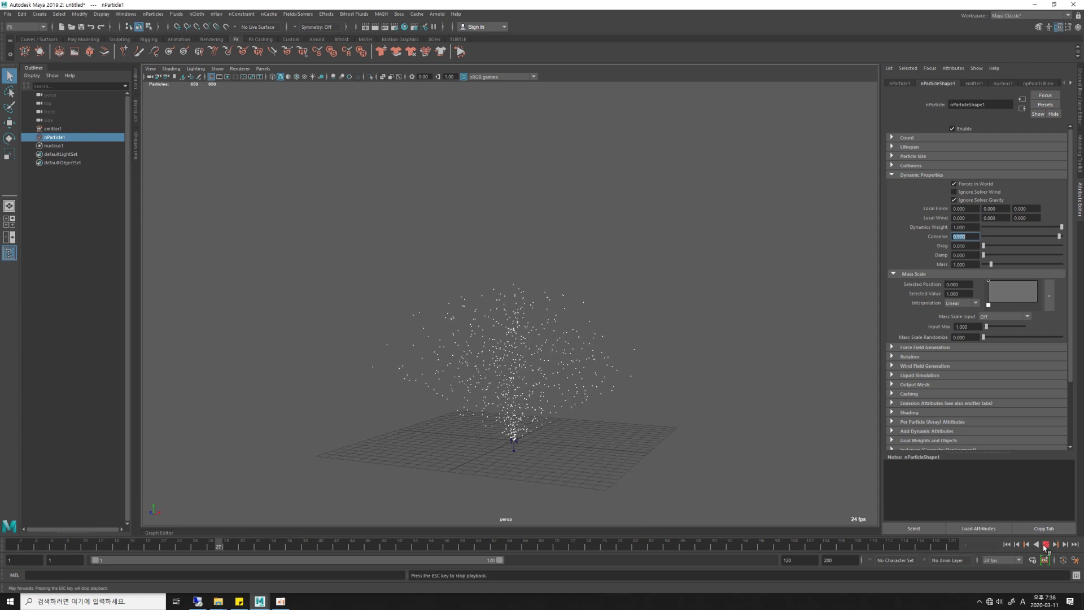
click(1045, 544)
text(0.95)
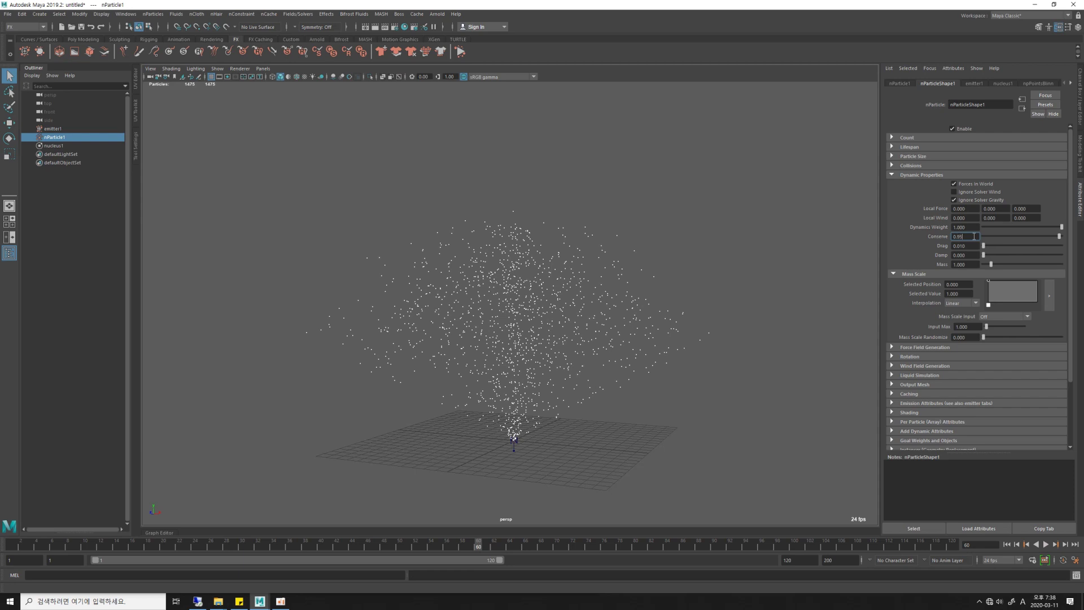
Step: Try Conserve 0.95 with a replay, then settle on 0.97 and clear the selection
key(Return)
click(1007, 544)
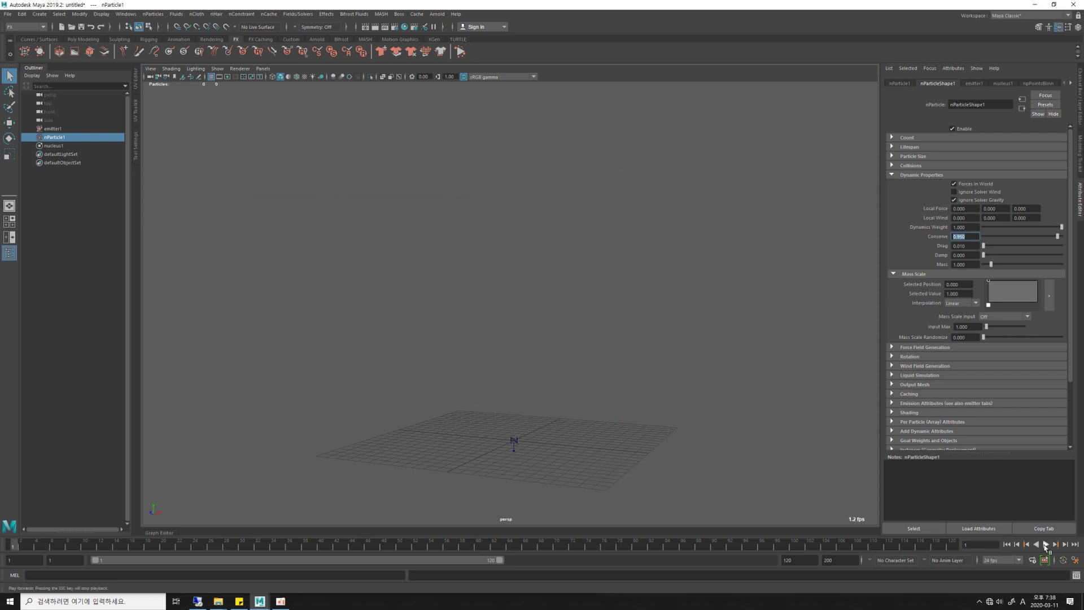
click(1045, 544)
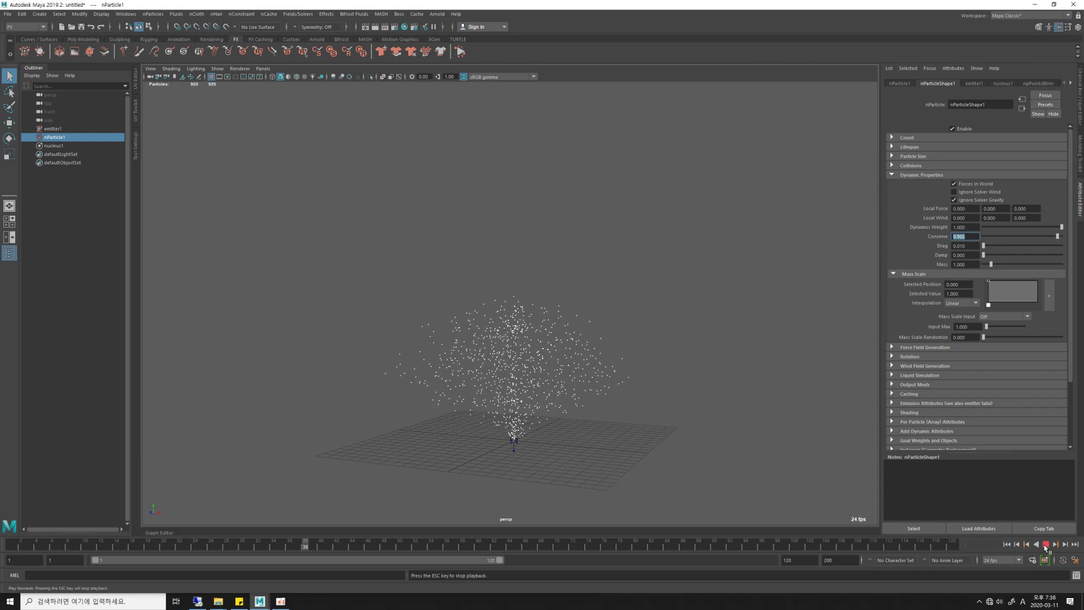
click(1045, 544)
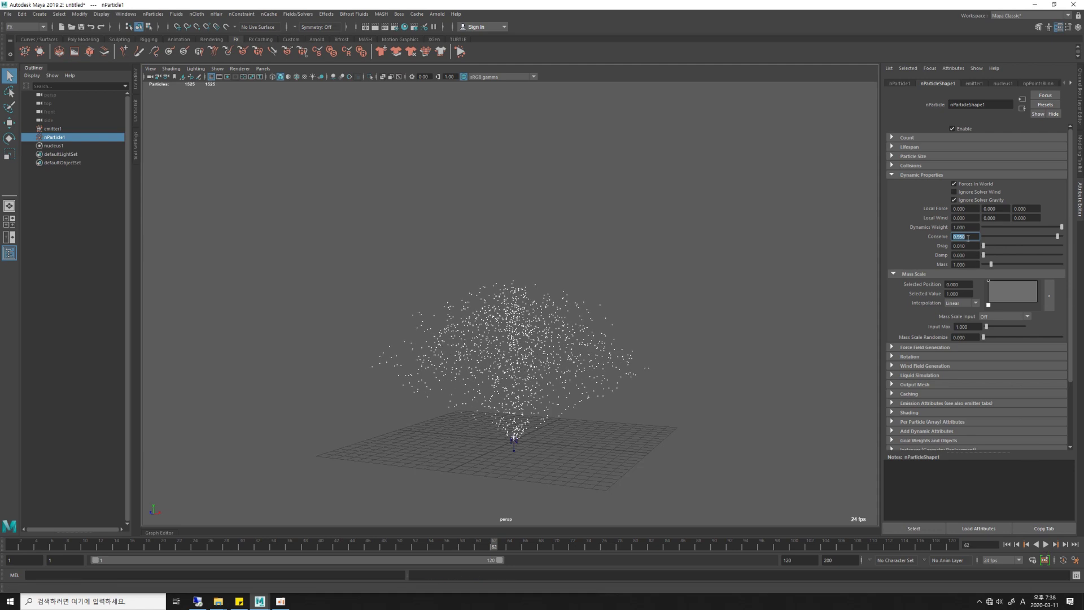
text(0.97)
key(Return)
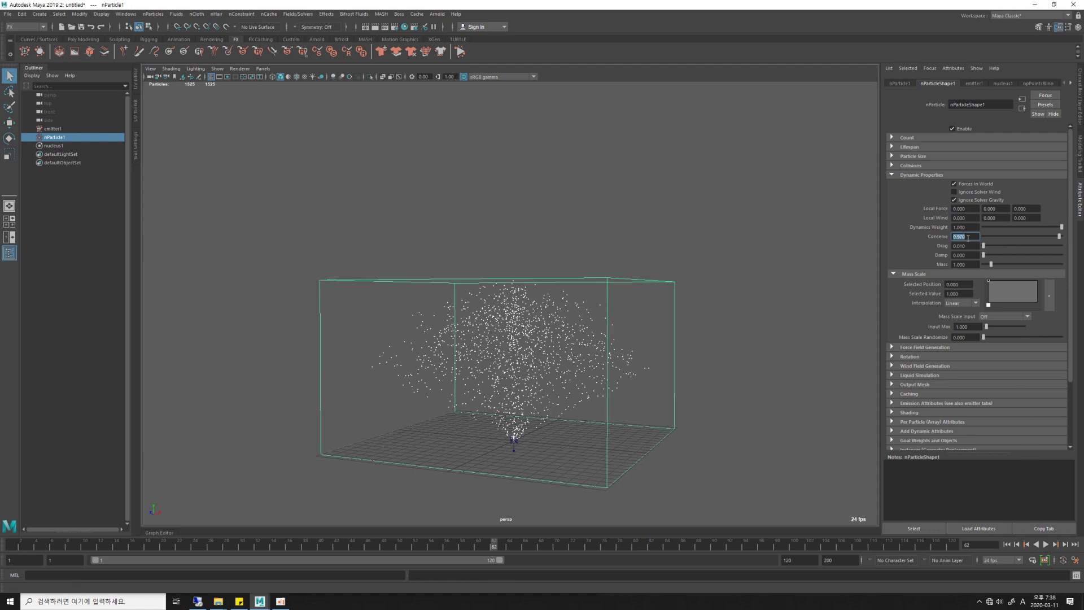
click(619, 228)
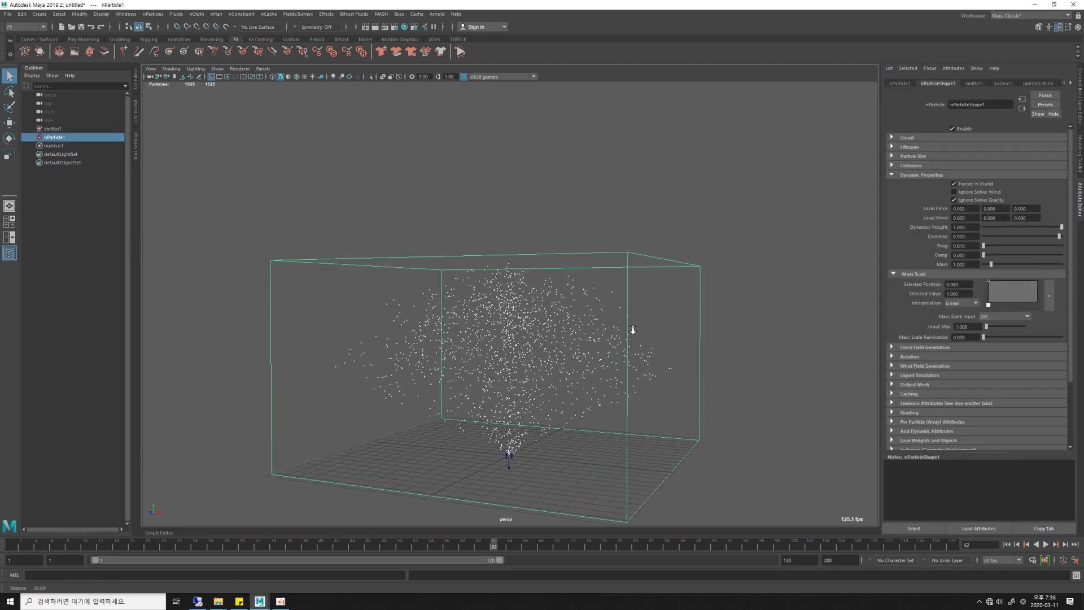
alt+drag(574, 332, 673, 254)
Step: Set nParticleShape1's Particle Render Type to Streak under Shading
click(906, 176)
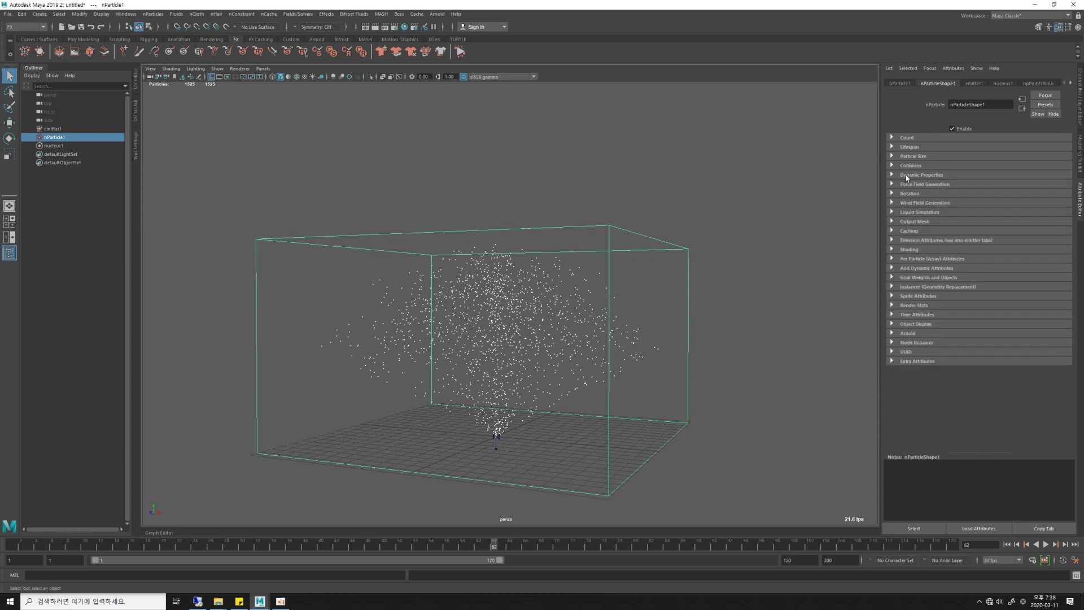
click(910, 250)
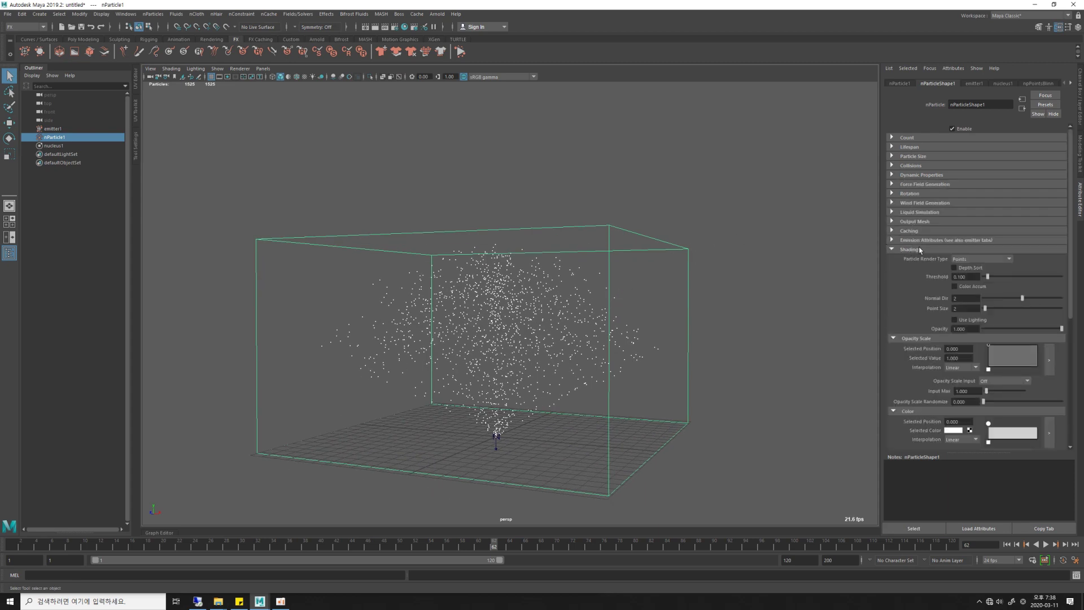
click(975, 263)
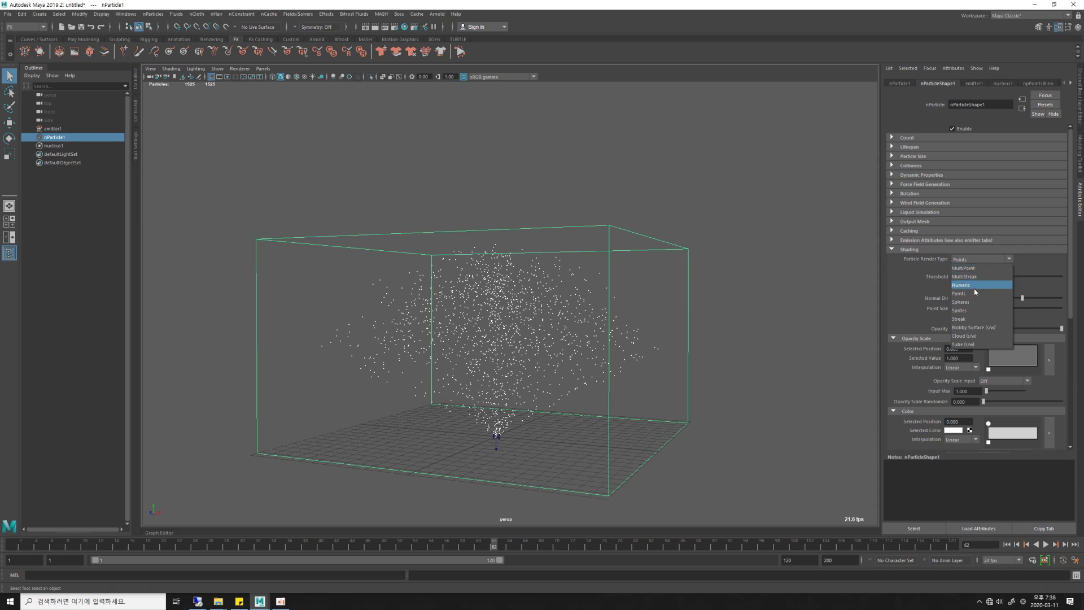
click(970, 319)
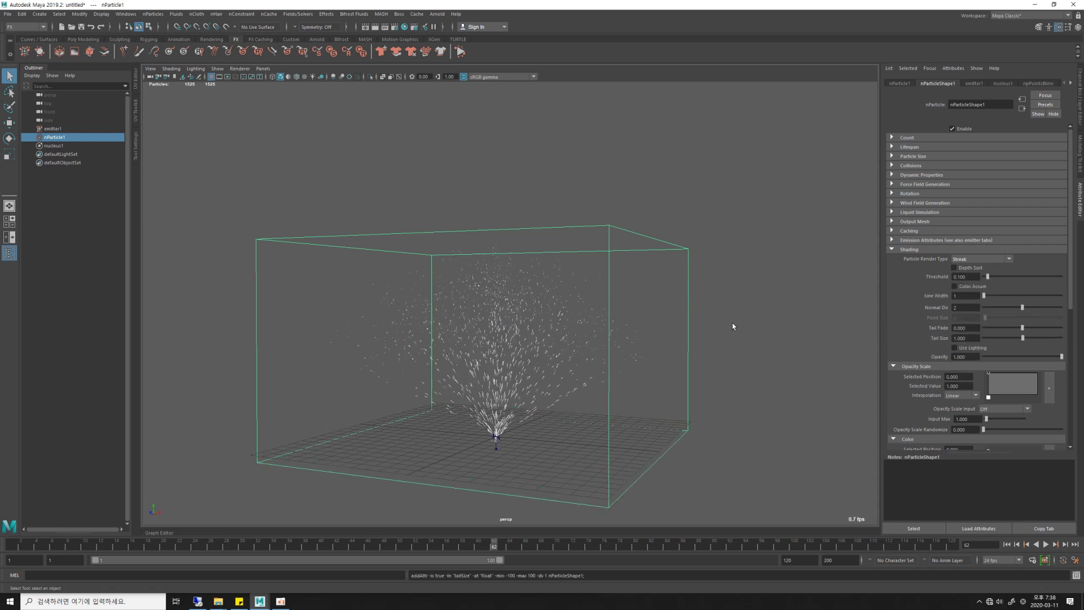
alt+right_drag(666, 291, 779, 278)
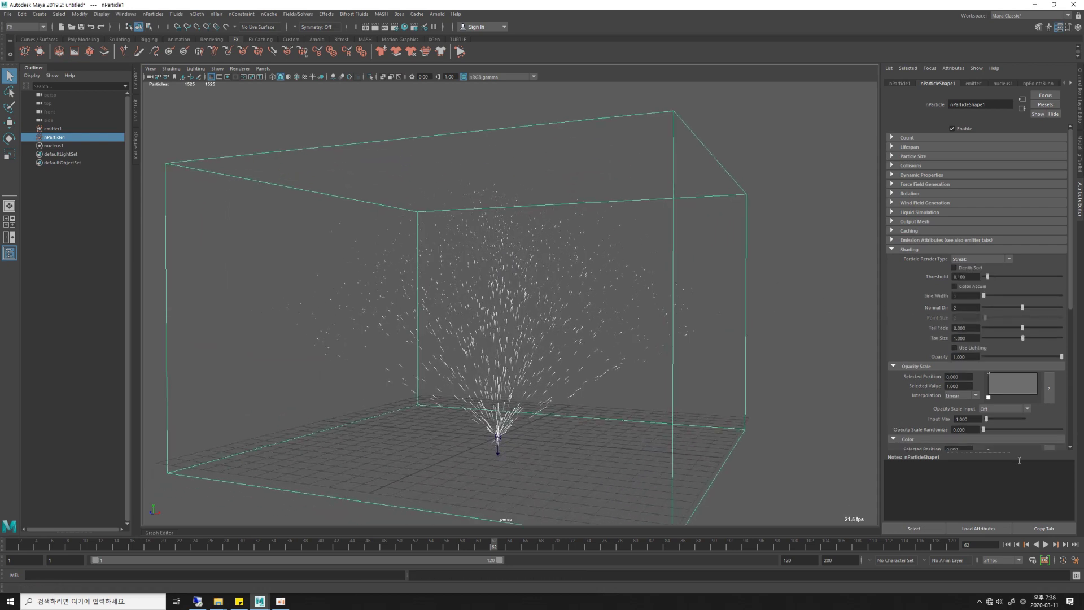
Step: Replay the streak fountain twice, viewing it from lower angles
click(1006, 545)
click(1046, 544)
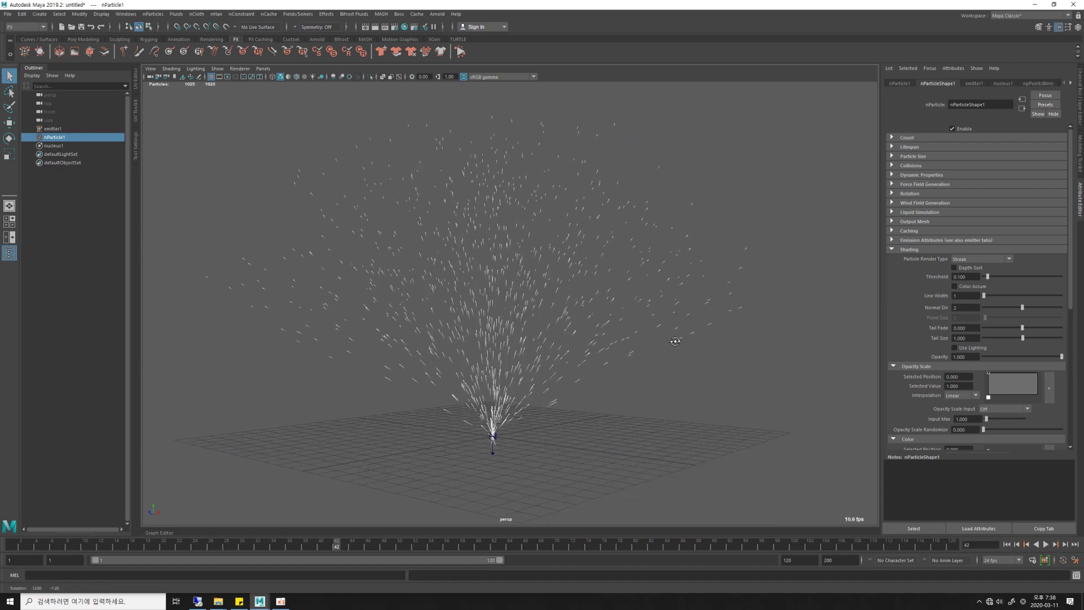
mouse_move(542, 362)
alt+mouse_down()
mouse_move(570, 339)
mouse_move(685, 341)
alt+mouse_up()
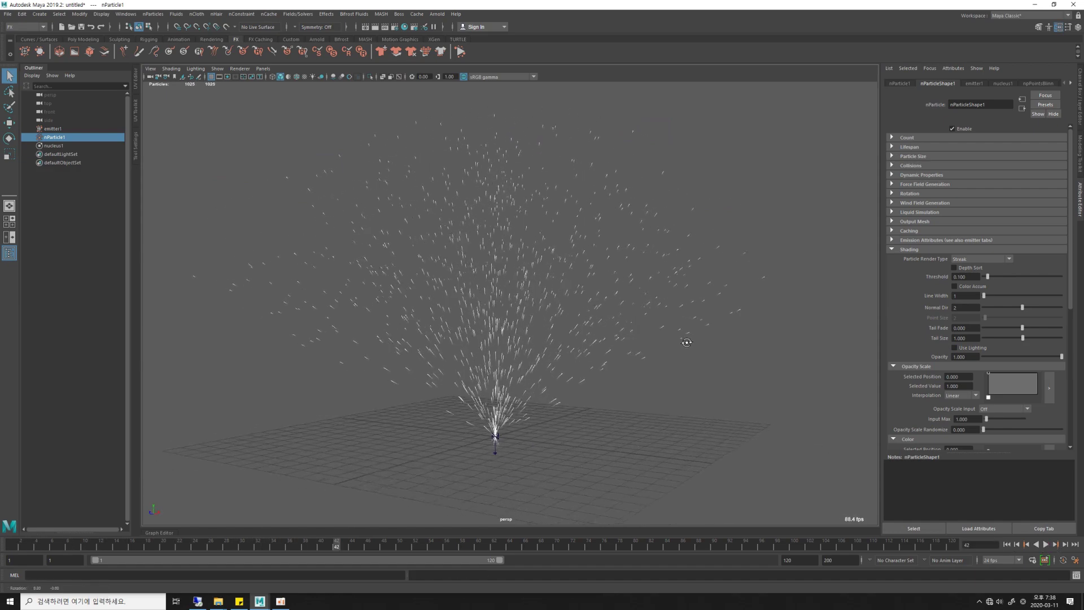
click(1007, 544)
click(1046, 544)
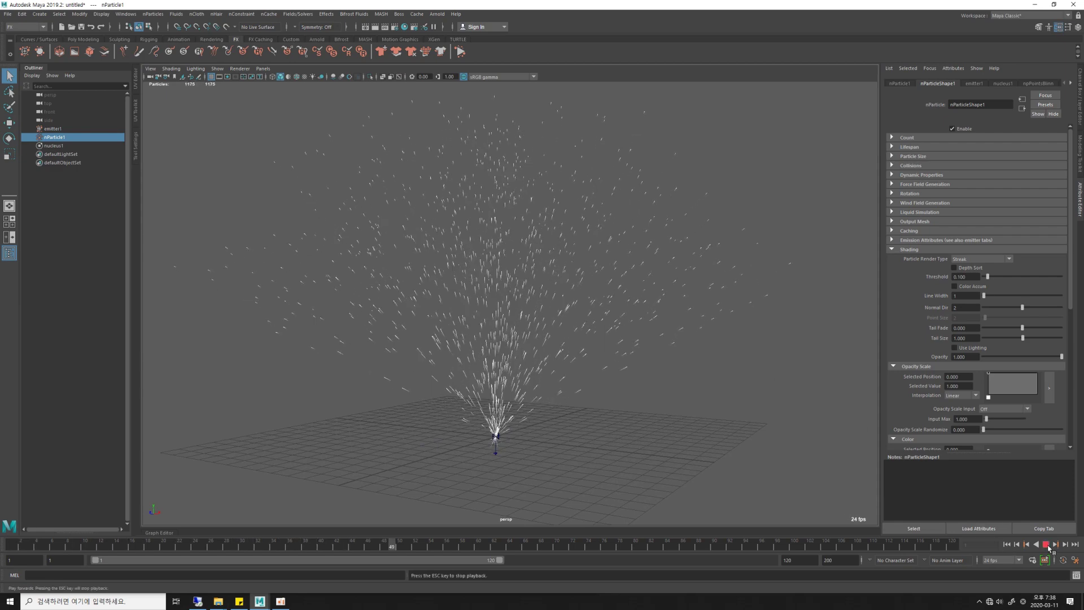
click(1046, 544)
mouse_move(683, 401)
alt+mouse_down()
mouse_move(718, 404)
mouse_move(585, 371)
mouse_move(587, 389)
alt+mouse_up()
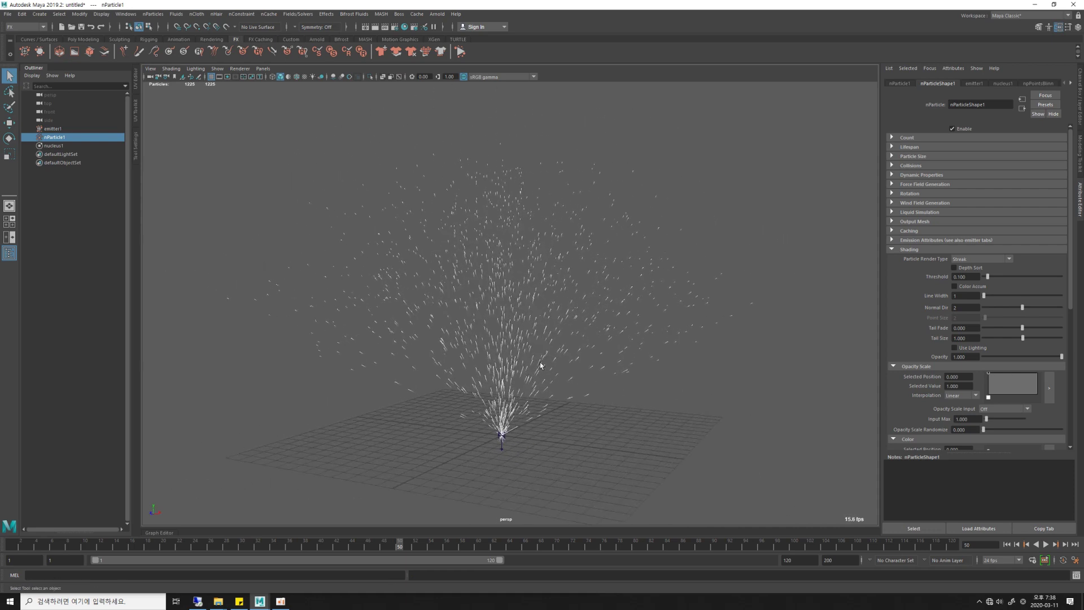
Step: Select emitter1 and try a Max Distance of 2, replaying the spray
click(53, 129)
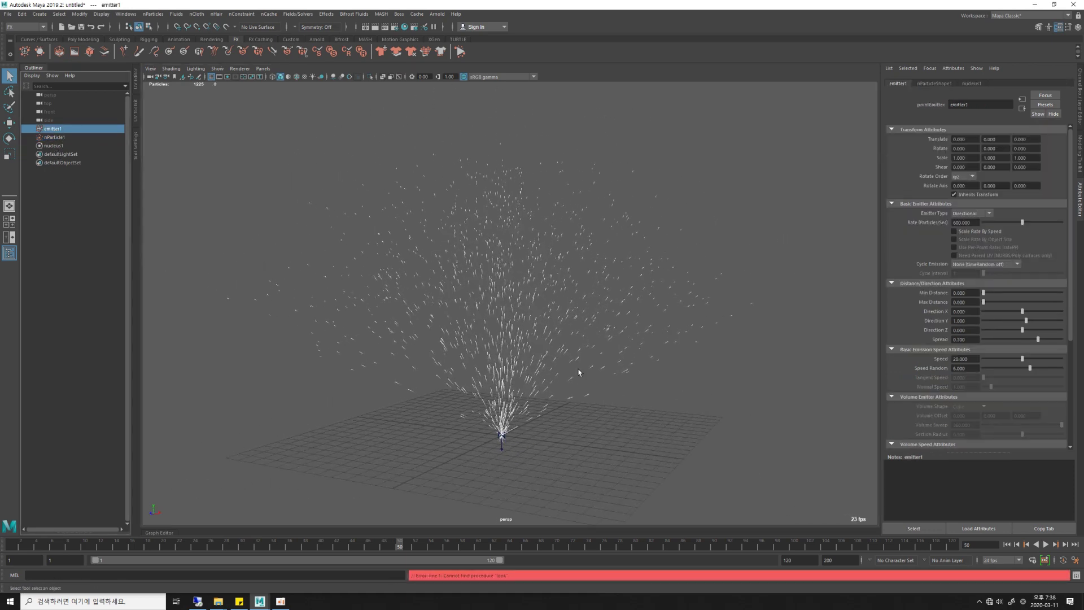
alt+right_drag(591, 354, 679, 358)
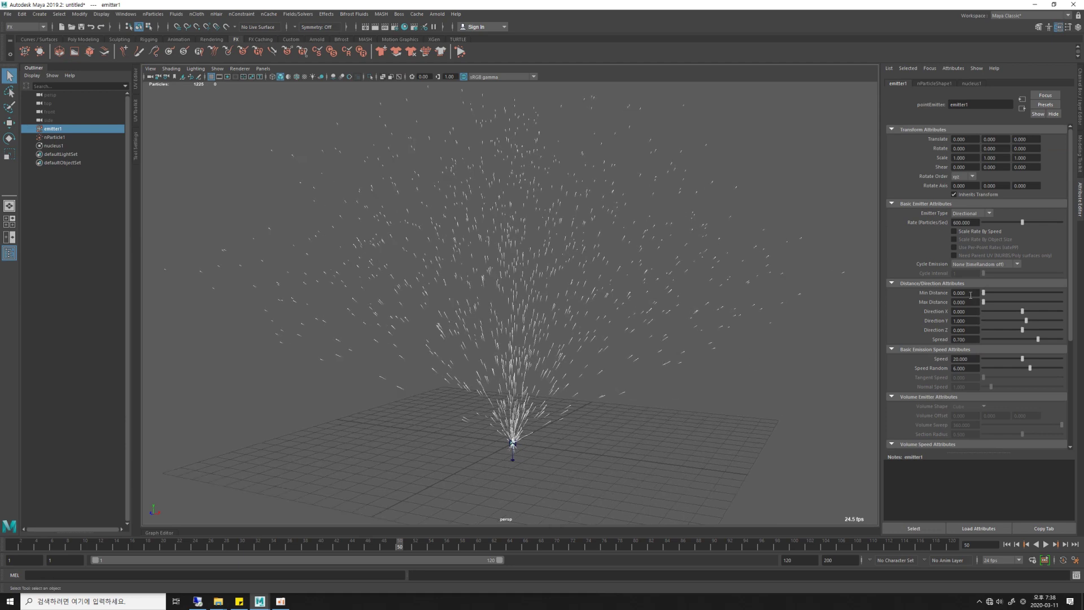
click(971, 293)
click(965, 301)
text(2)
key(Return)
click(1006, 544)
click(1046, 544)
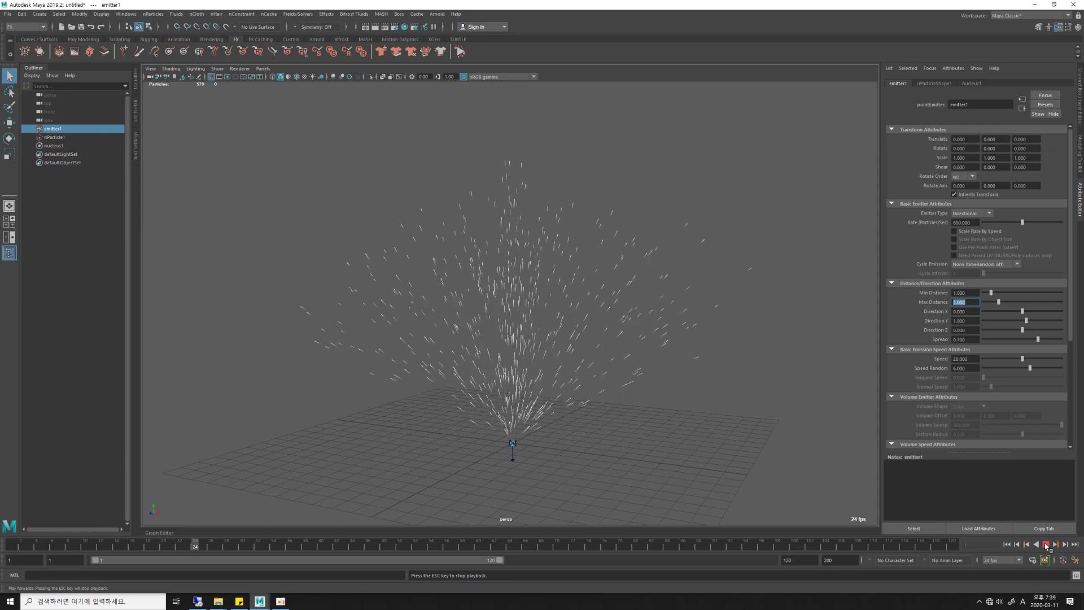
alt+drag(511, 457, 523, 457)
alt+drag(534, 418, 598, 456)
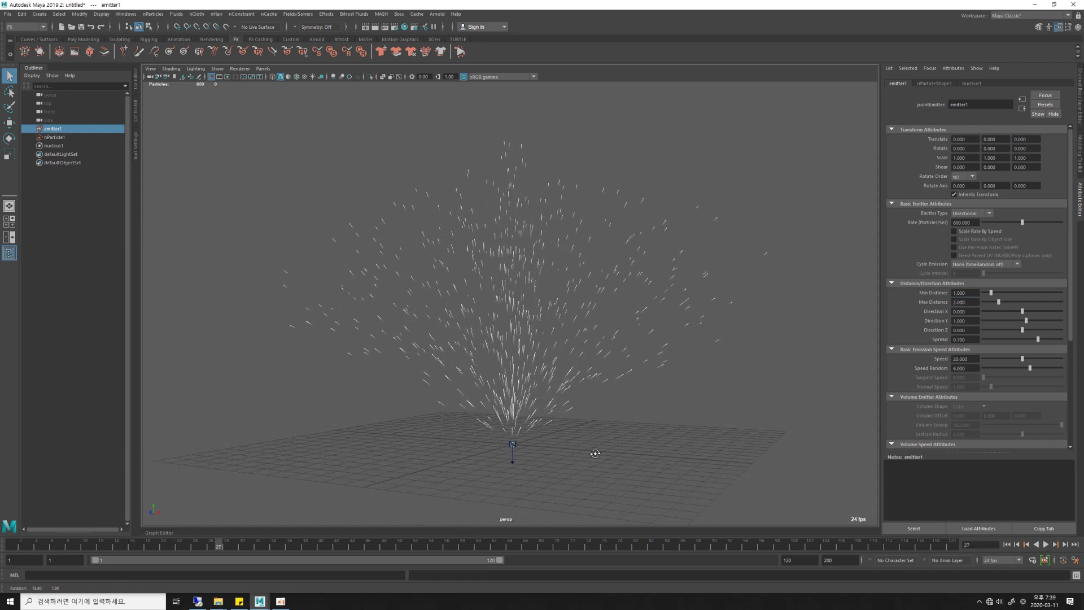
Step: Try resetting Min Distance with a Max Distance of 0, replaying the spray
click(972, 293)
click(970, 301)
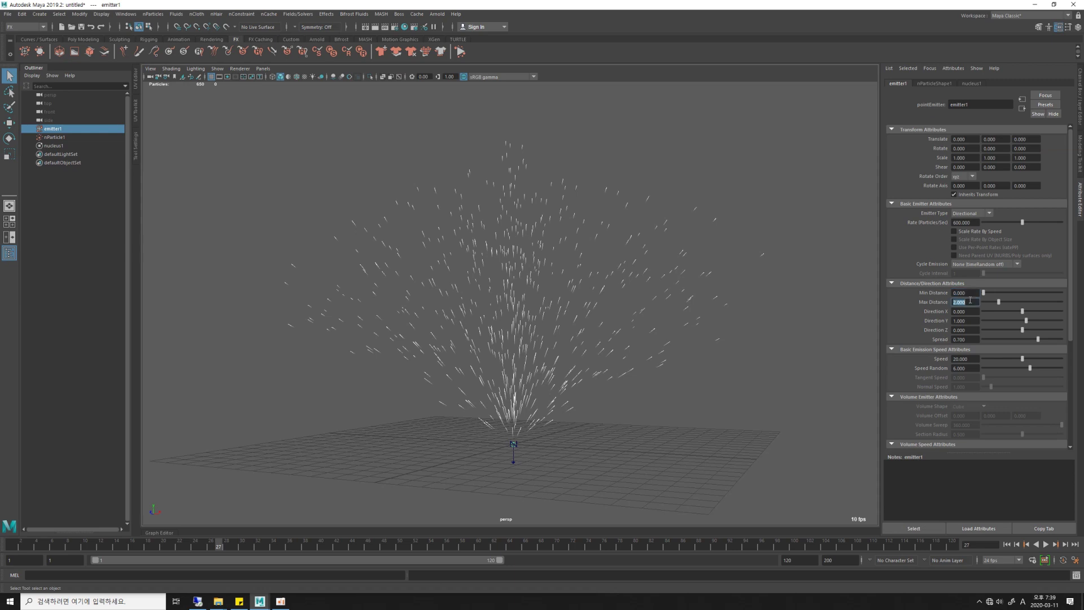
text(0)
key(Return)
click(1007, 544)
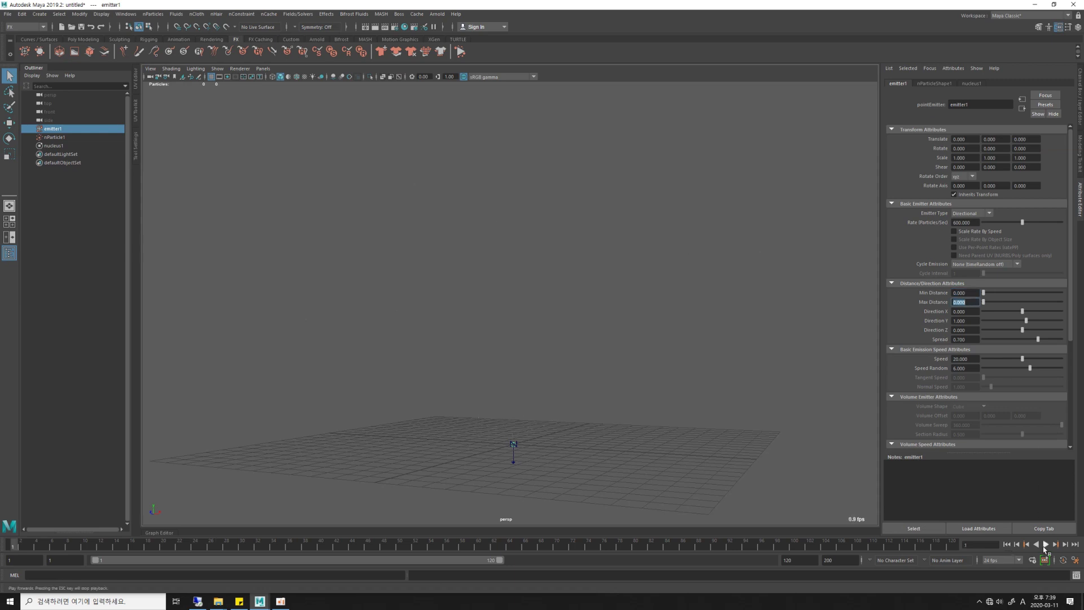
click(1046, 544)
key(Escape)
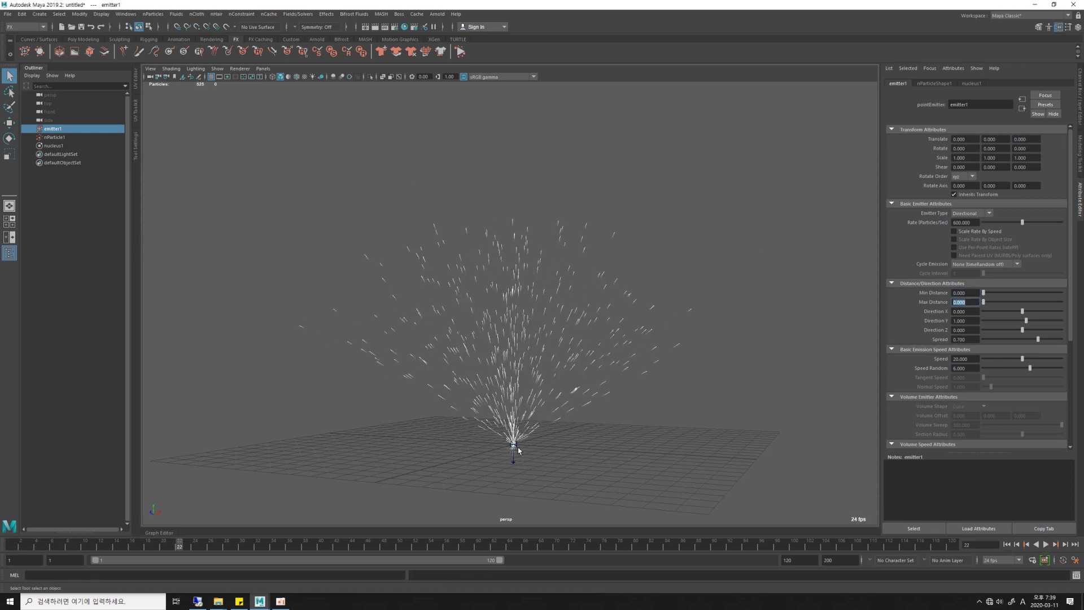
alt+drag(518, 450, 532, 447)
Step: Set Min Distance 0.5 and Max Distance 1.5, replay, and select the nParticle
click(971, 292)
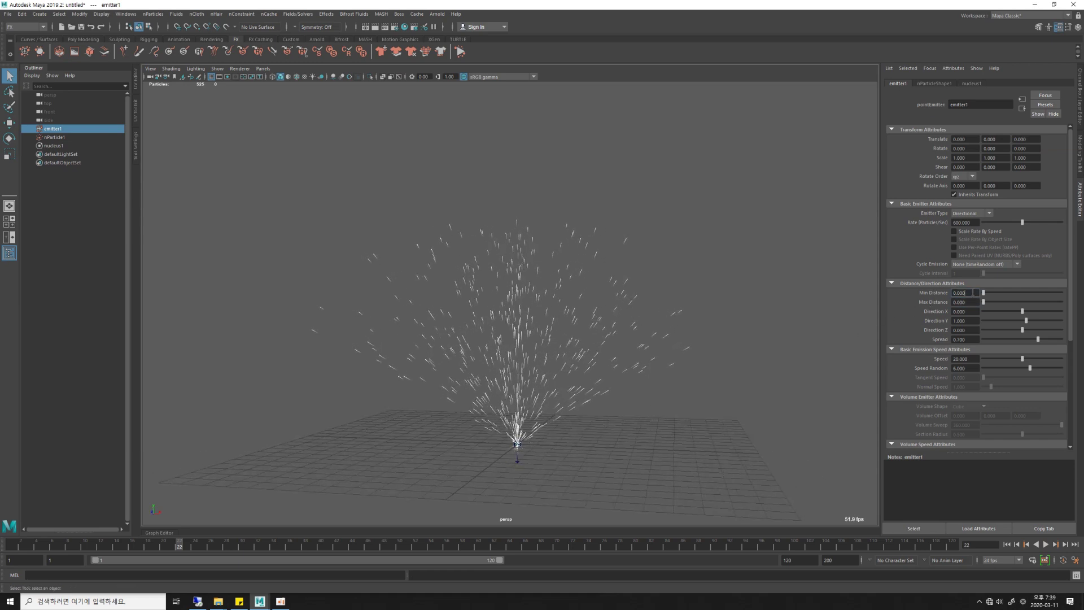
text(0.5)
key(Return)
click(972, 302)
text(5)
key(Return)
click(1007, 544)
click(1045, 544)
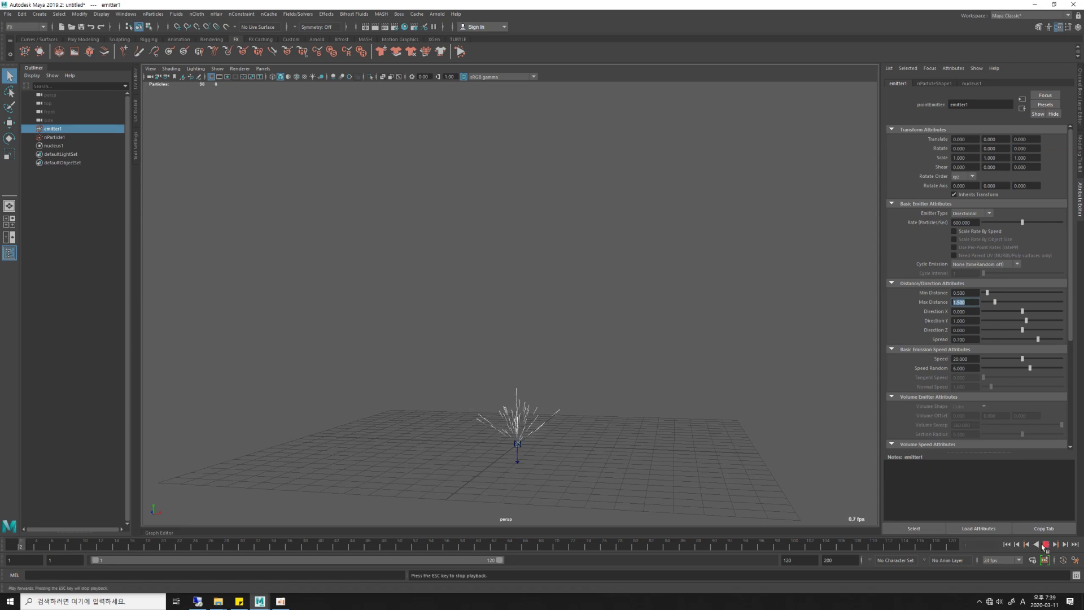
mouse_move(653, 406)
alt+mouse_down()
mouse_move(577, 400)
mouse_move(617, 423)
alt+mouse_up()
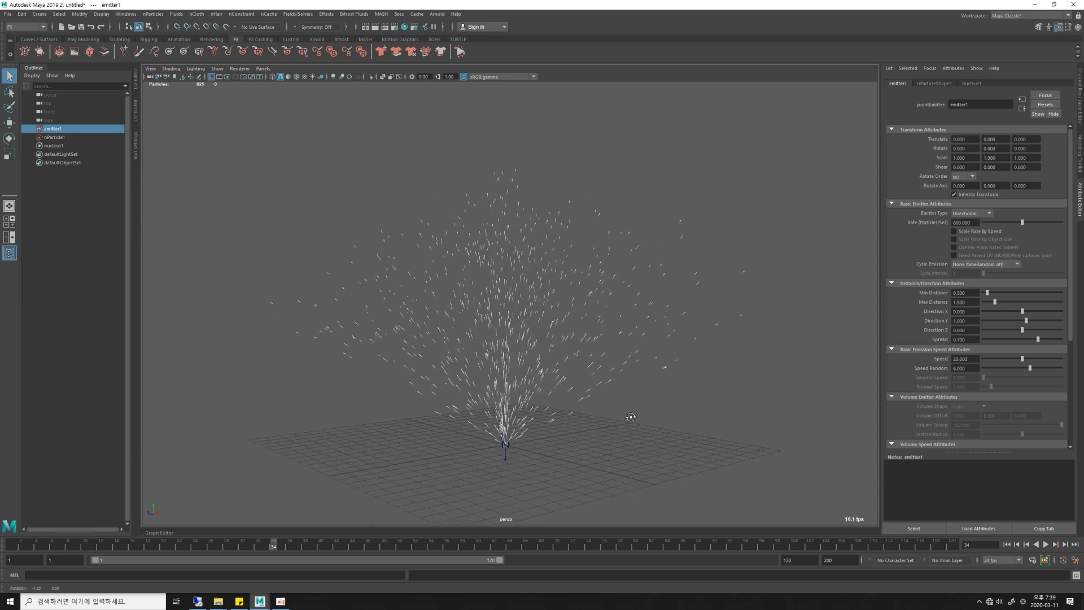
mouse_move(628, 344)
mouse_down()
mouse_move(643, 386)
mouse_move(684, 387)
mouse_up()
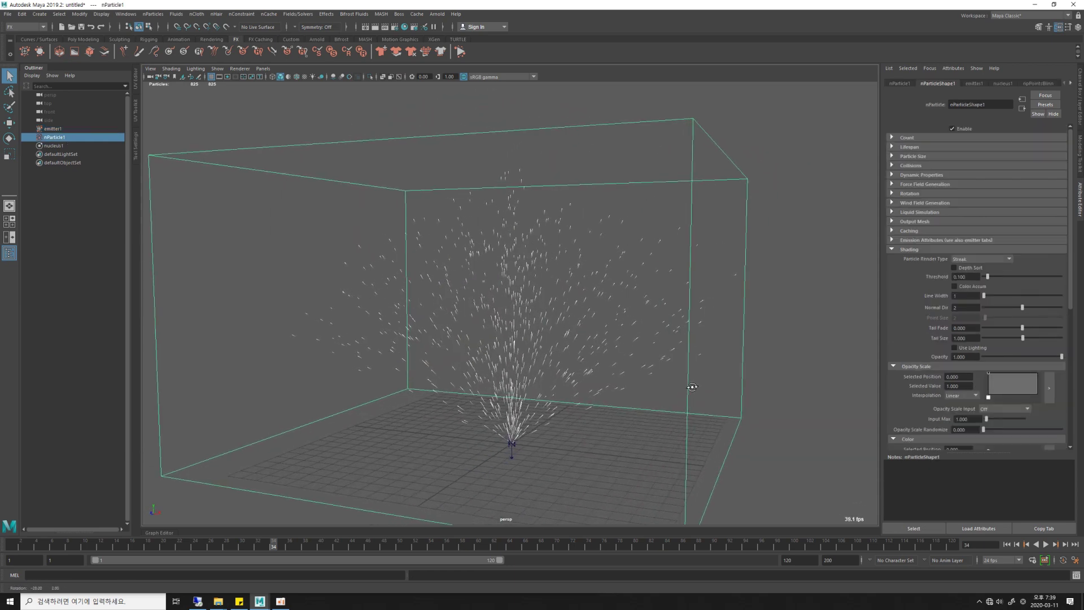
Step: Set the nParticle Selected Color to yellow
scroll(985, 300, down, 2)
scroll(986, 300, down, 1)
scroll(985, 299, down, 2)
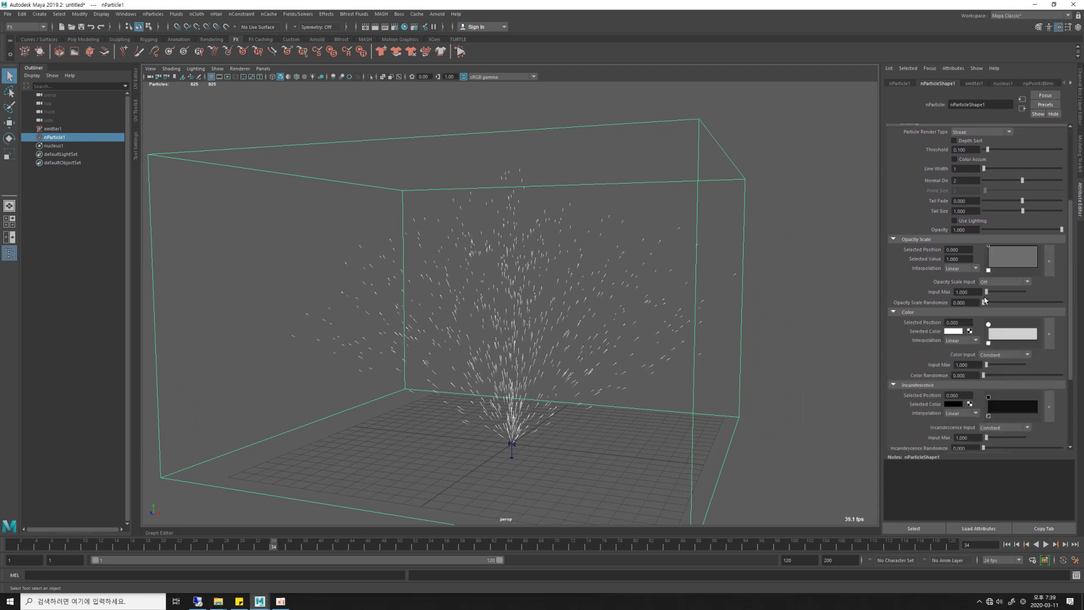
click(952, 332)
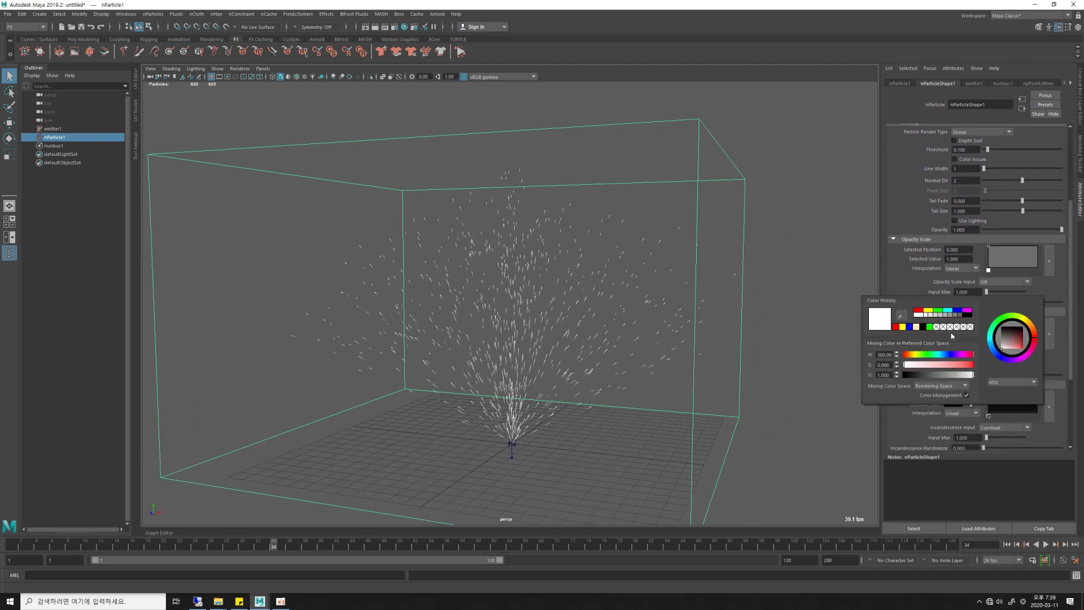
click(927, 312)
alt+drag(738, 317, 715, 305)
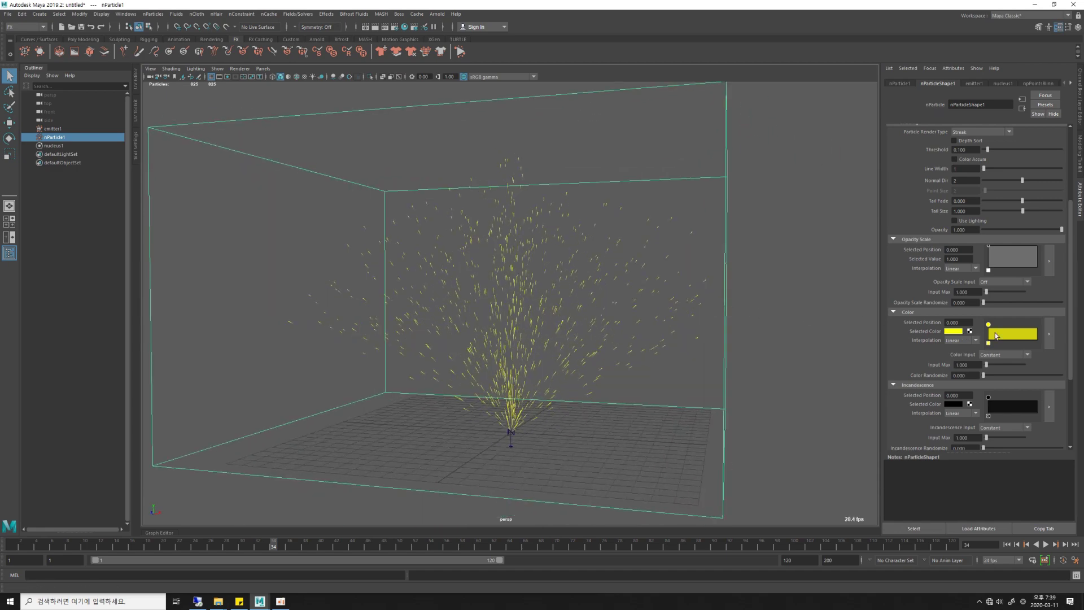
Step: Add colour ramp points in the middle and at the end, making one pale yellow
click(1010, 333)
drag(1031, 334, 1040, 335)
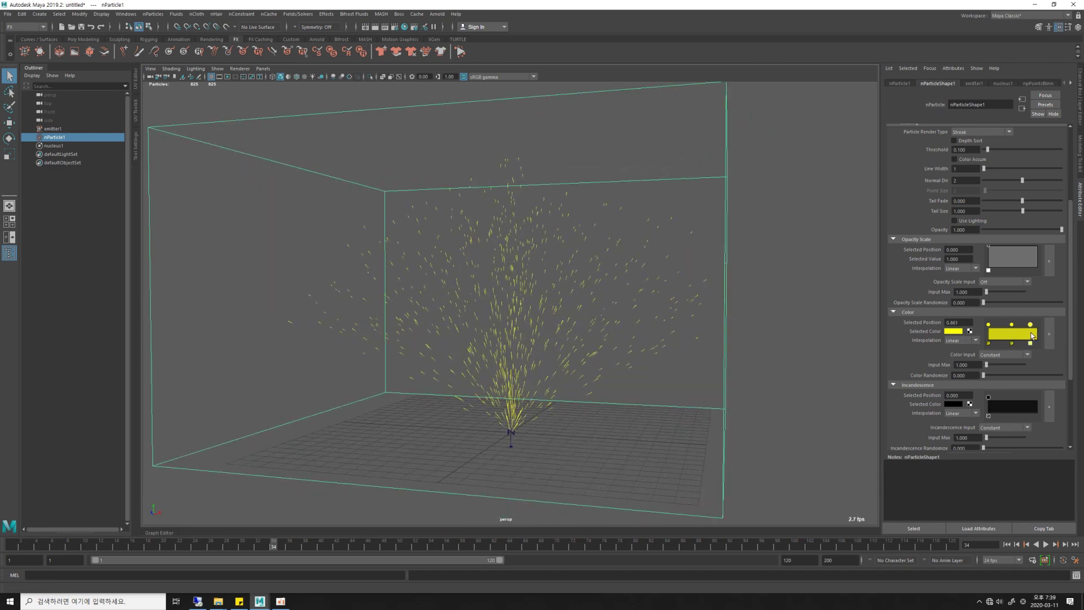
click(954, 331)
click(950, 333)
drag(947, 364, 931, 367)
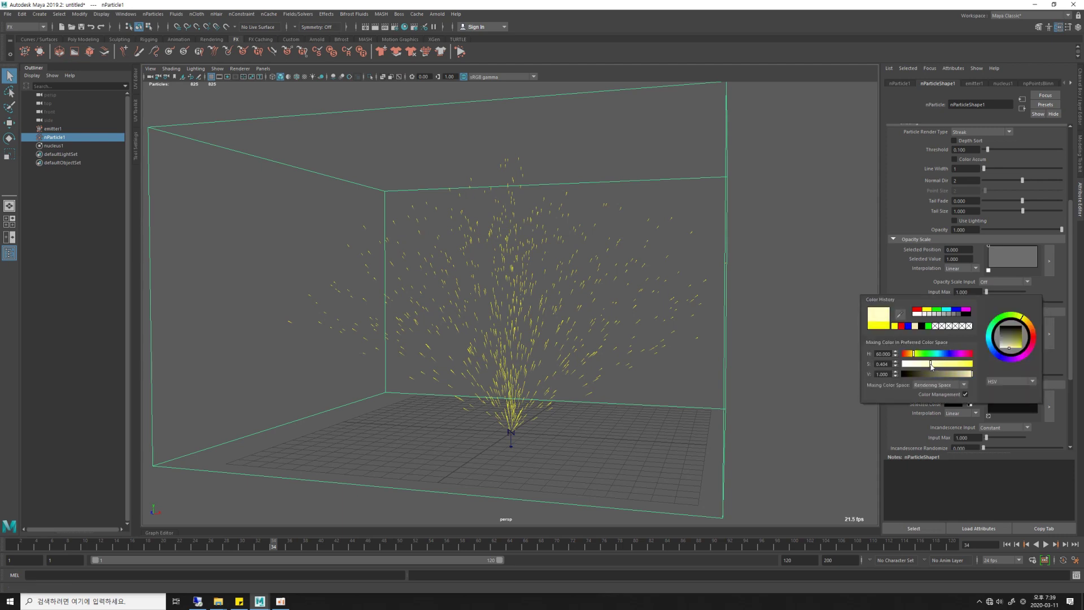
Step: Tint the middle ramp point pale orange-yellow and the end point orange-red
click(1011, 325)
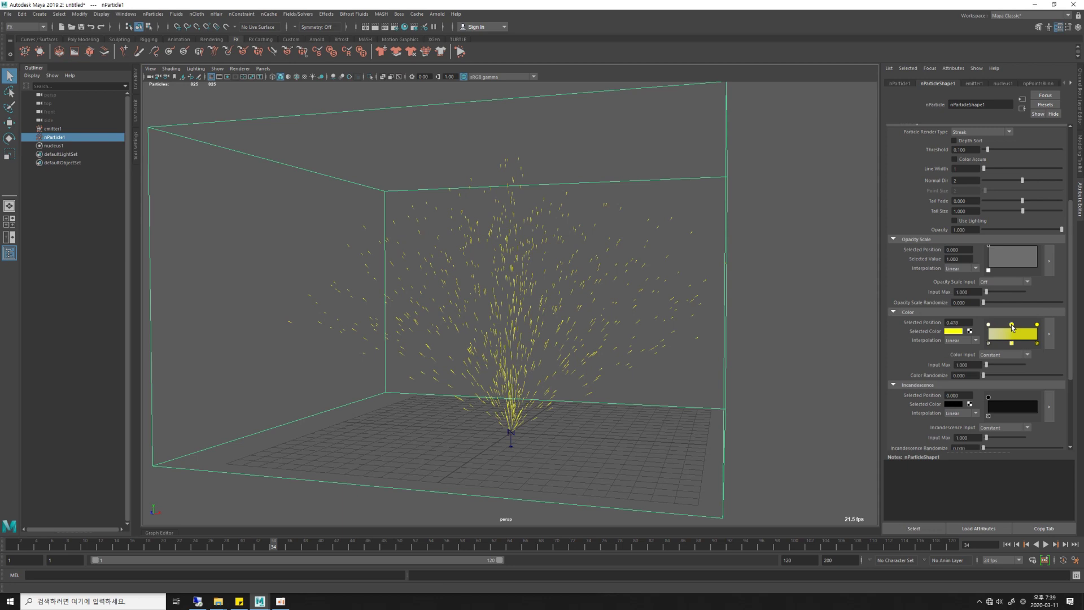
click(957, 332)
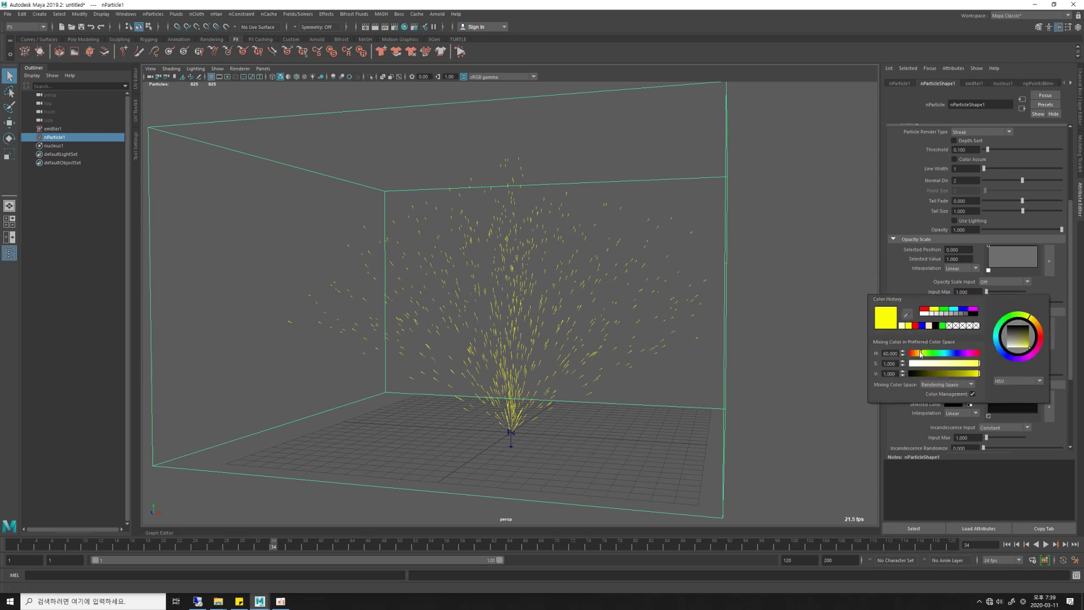
drag(921, 354, 918, 356)
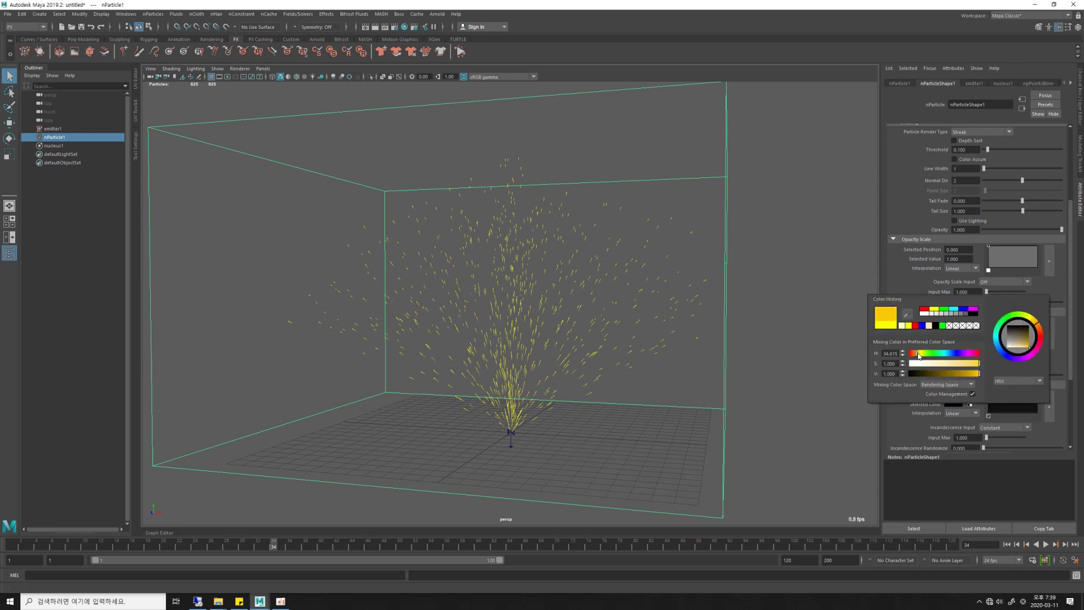
click(968, 364)
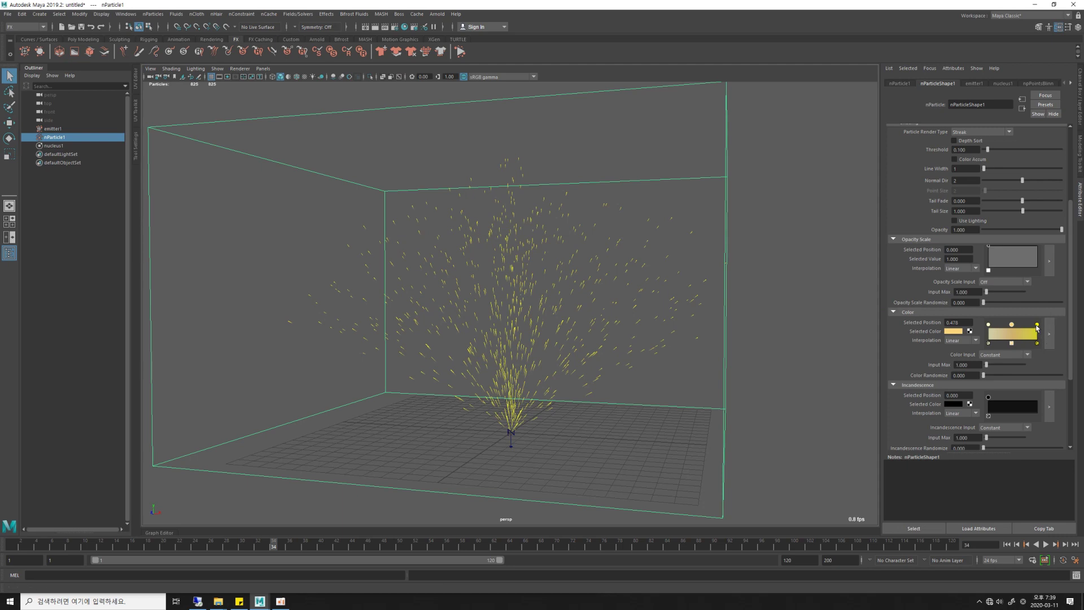
click(1036, 325)
click(957, 335)
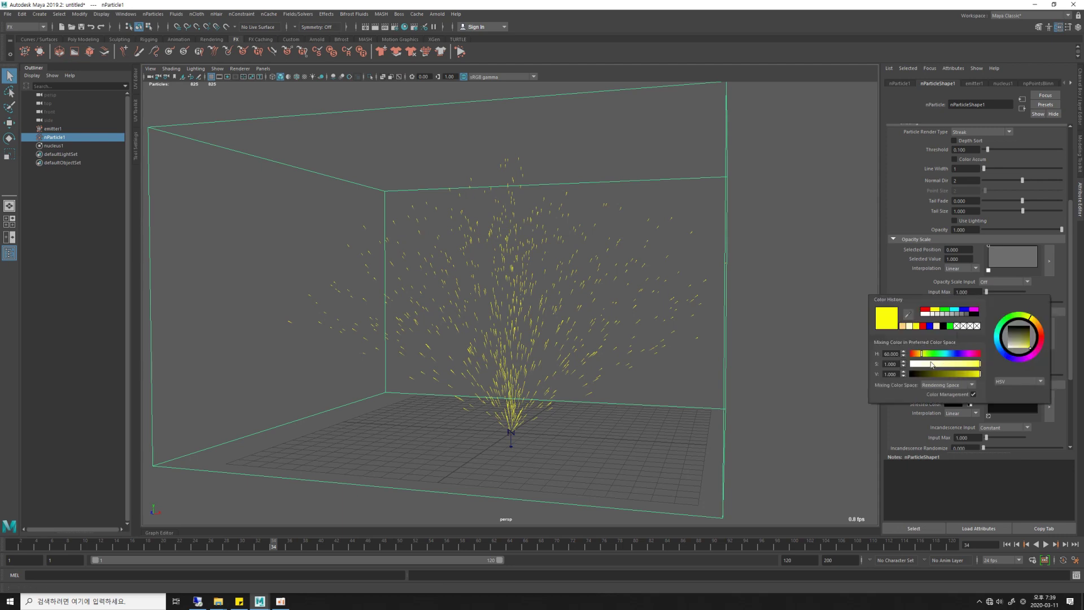
drag(922, 353, 915, 356)
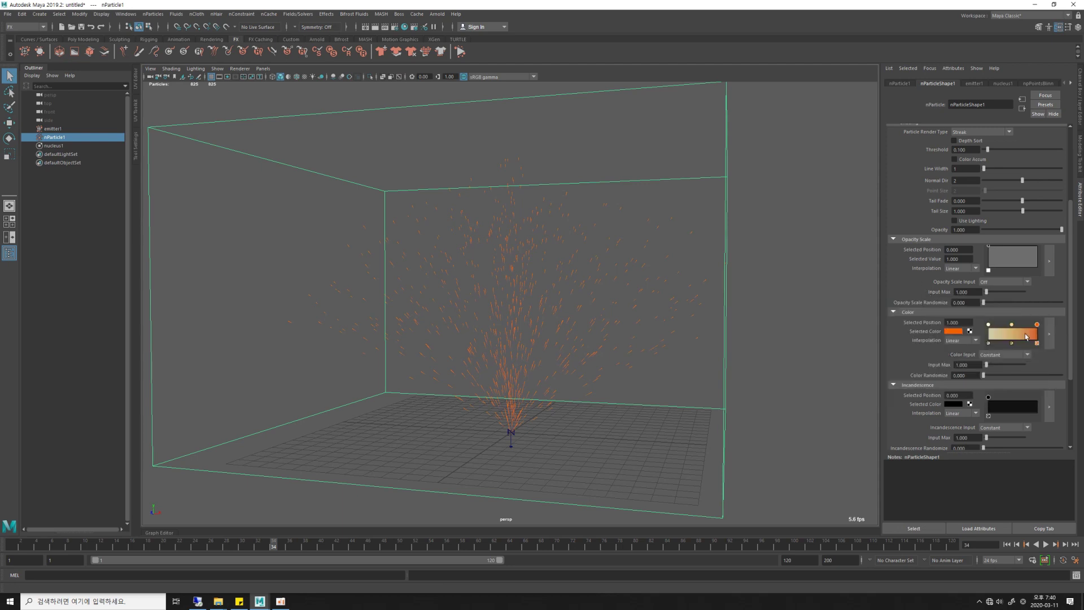
Step: Nudge the middle point left and add a darkened orange point near the end
drag(1014, 326, 1022, 332)
click(1034, 333)
click(954, 333)
drag(965, 375, 905, 359)
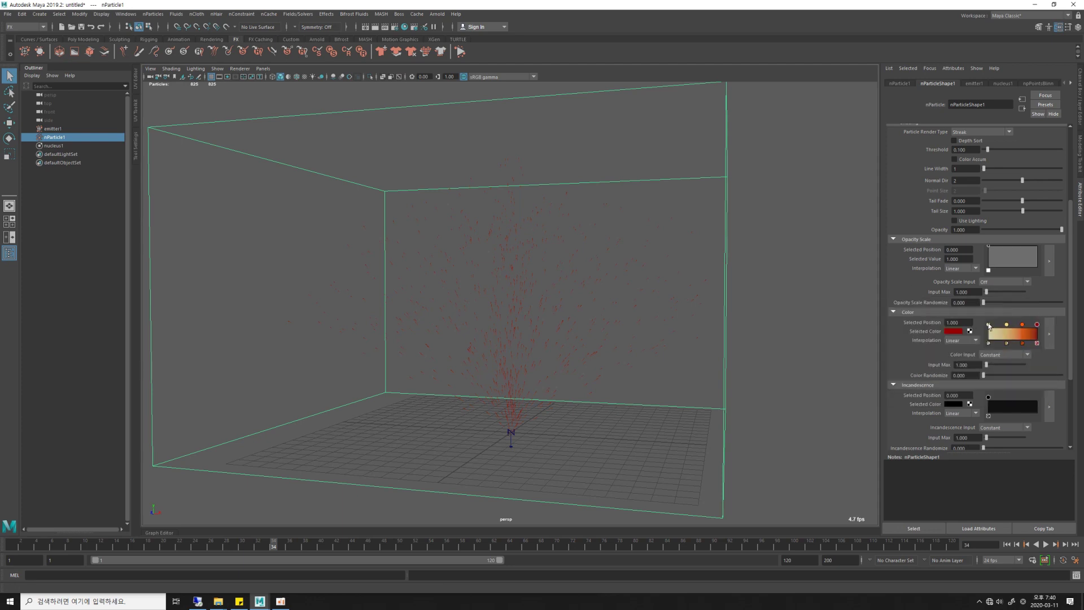
Step: Set the colour ramp's Color Input to Normalized Age
click(1022, 325)
click(999, 357)
click(1000, 384)
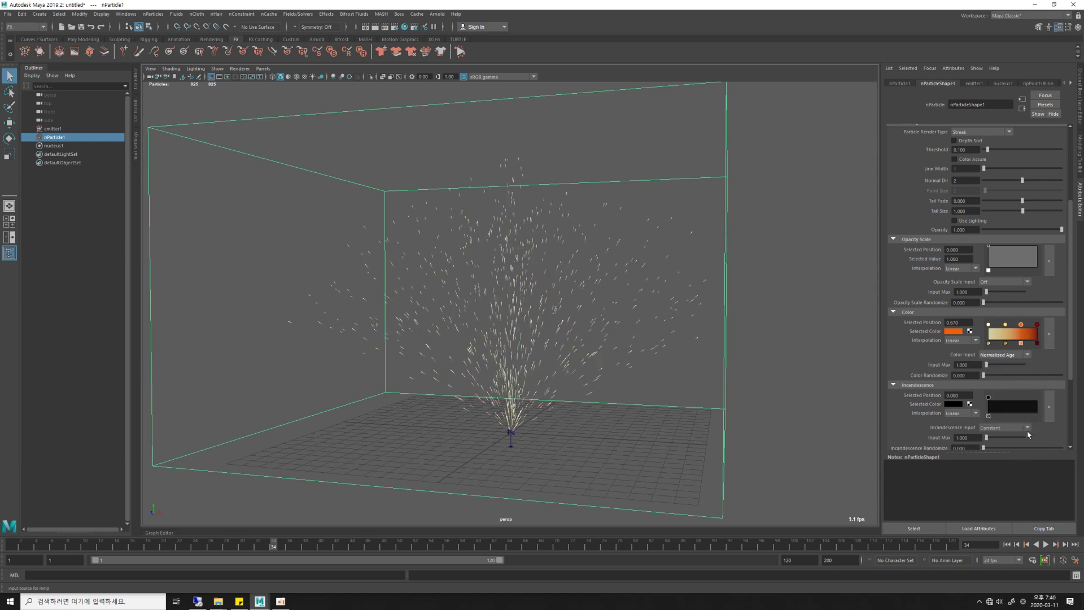
scroll(1003, 311, up, 5)
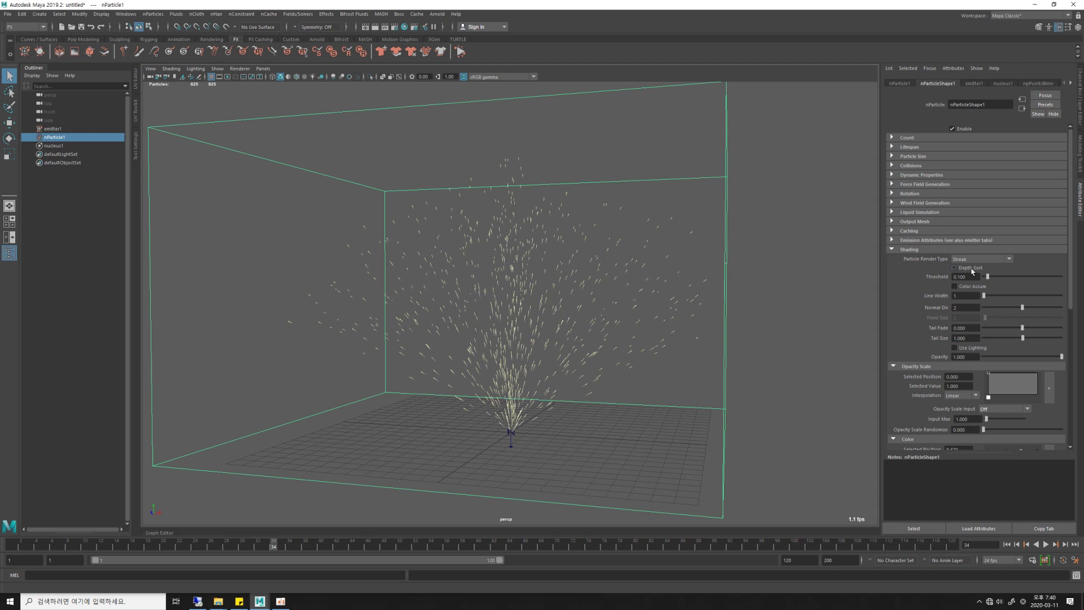
Step: Switch Lifespan Mode to Random range with Lifespan 2, then replay
click(909, 147)
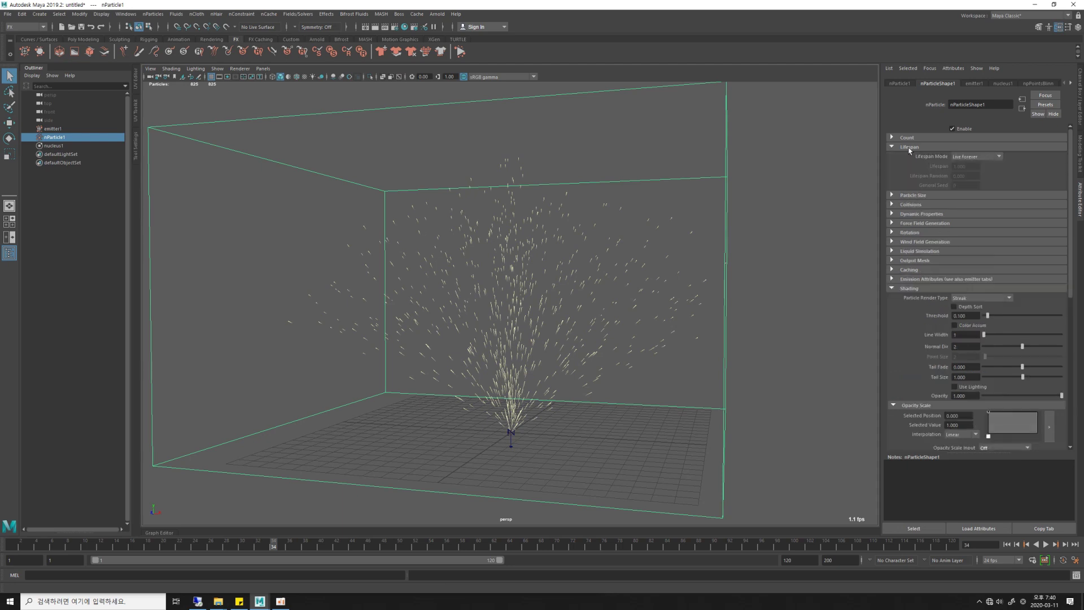
click(962, 157)
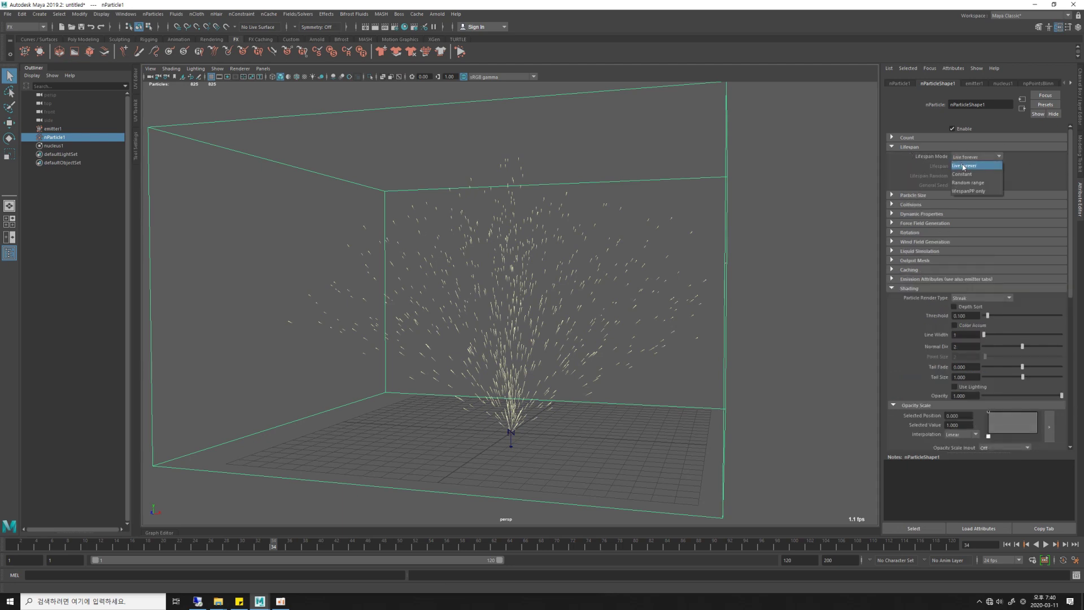
click(968, 182)
double_click(970, 166)
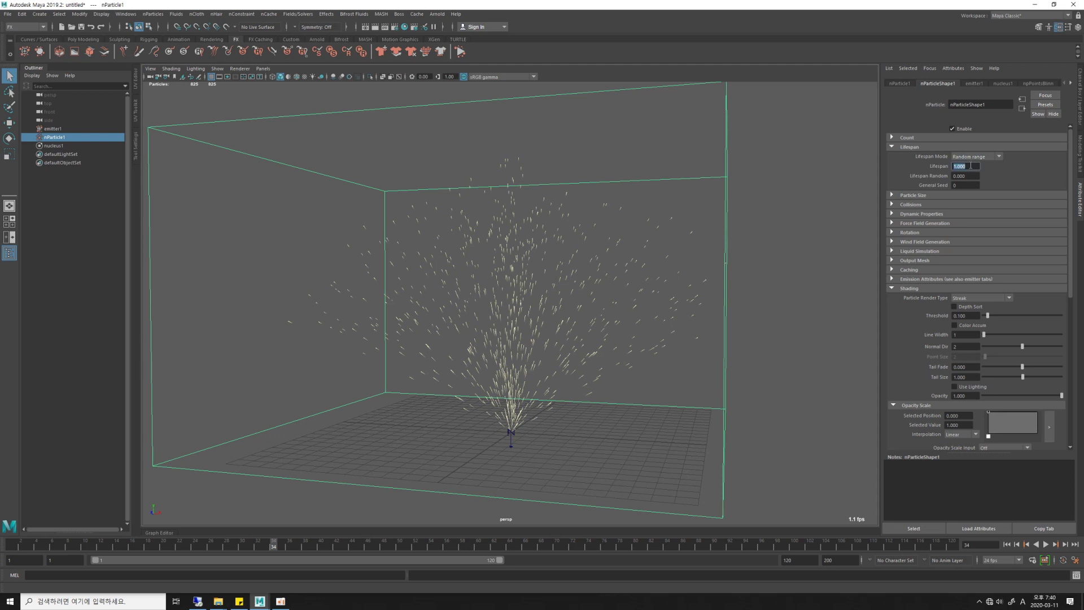
click(1007, 544)
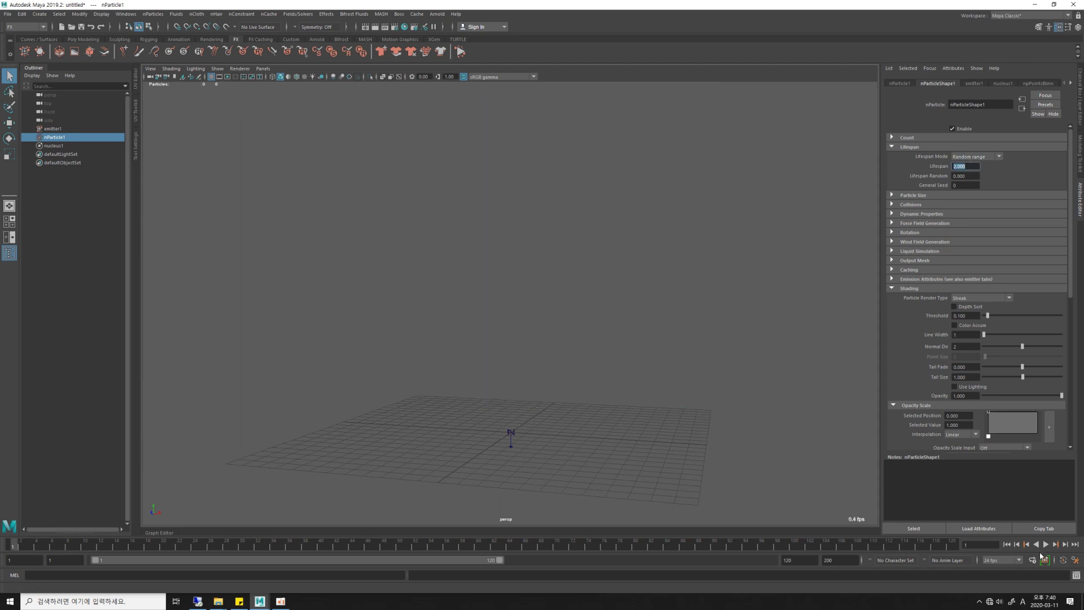
click(1046, 543)
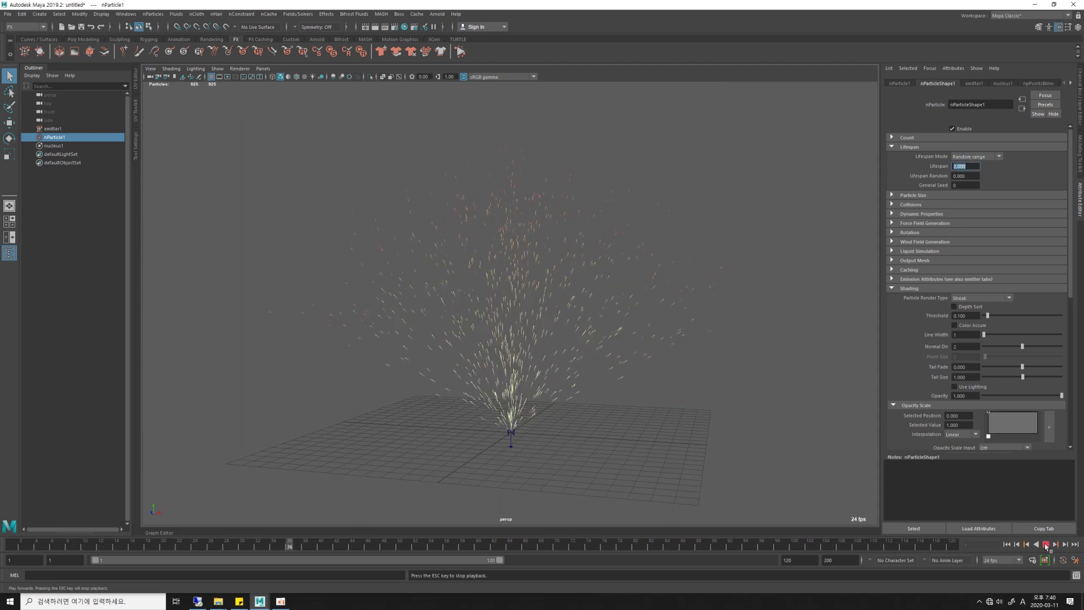
click(1046, 544)
alt+drag(598, 355, 696, 363)
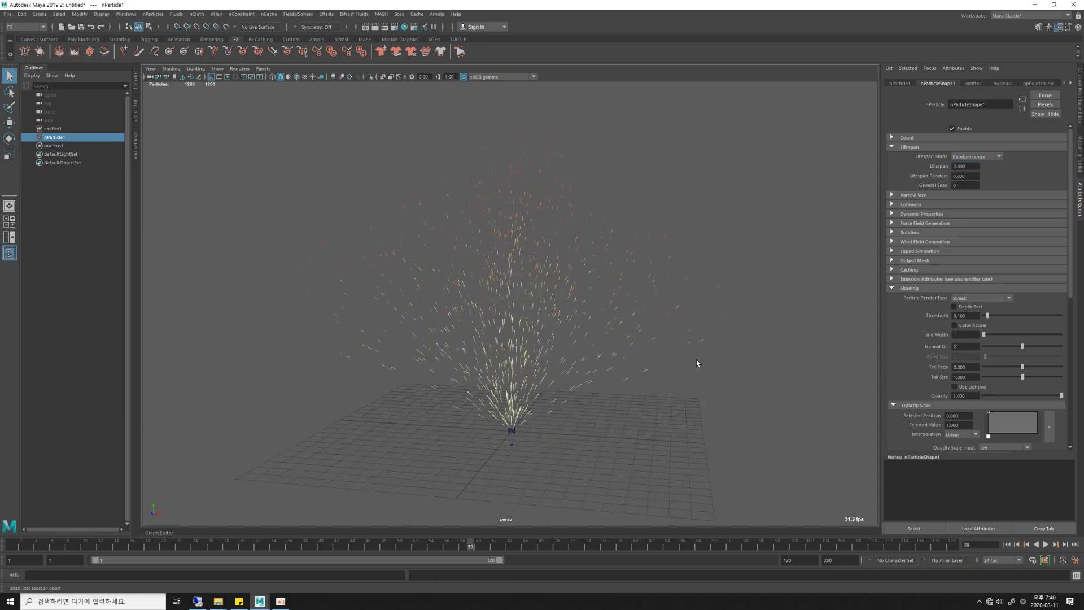
Step: Set Lifespan Random to 1 and replay the fountain
double_click(975, 176)
text(1)
key(Return)
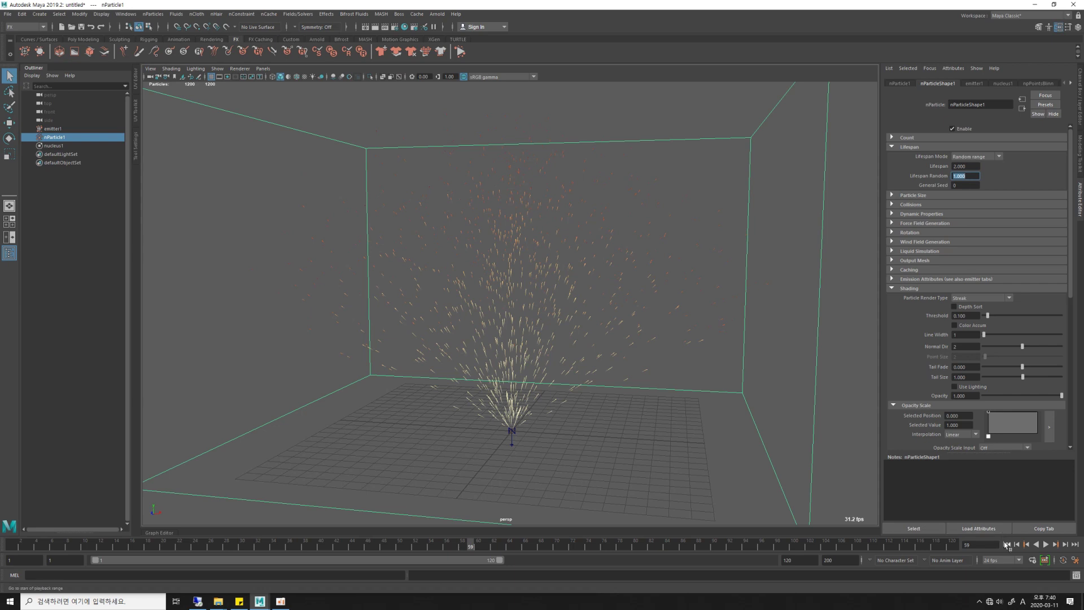
click(1006, 544)
click(1046, 544)
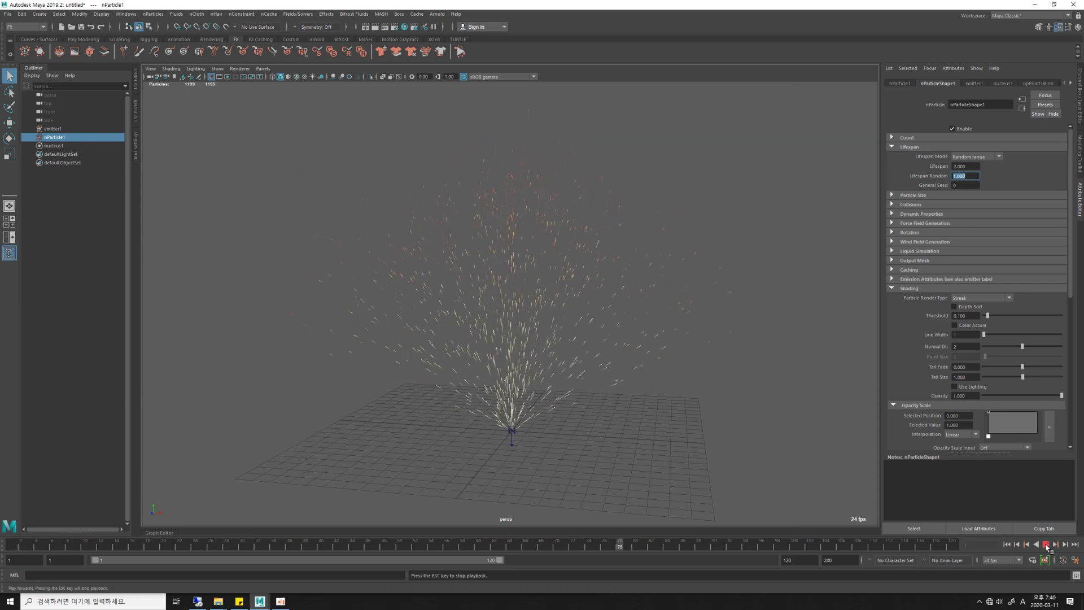
click(1046, 544)
mouse_move(654, 382)
alt+mouse_down()
mouse_move(532, 372)
mouse_move(614, 370)
alt+mouse_up()
Step: Shift the orange colour stop left beside the pale yellow stop and replay
mouse_move(630, 377)
alt+right_down()
mouse_move(672, 370)
mouse_move(686, 385)
alt+right_up()
scroll(1016, 331, down, 3)
scroll(1016, 332, down, 3)
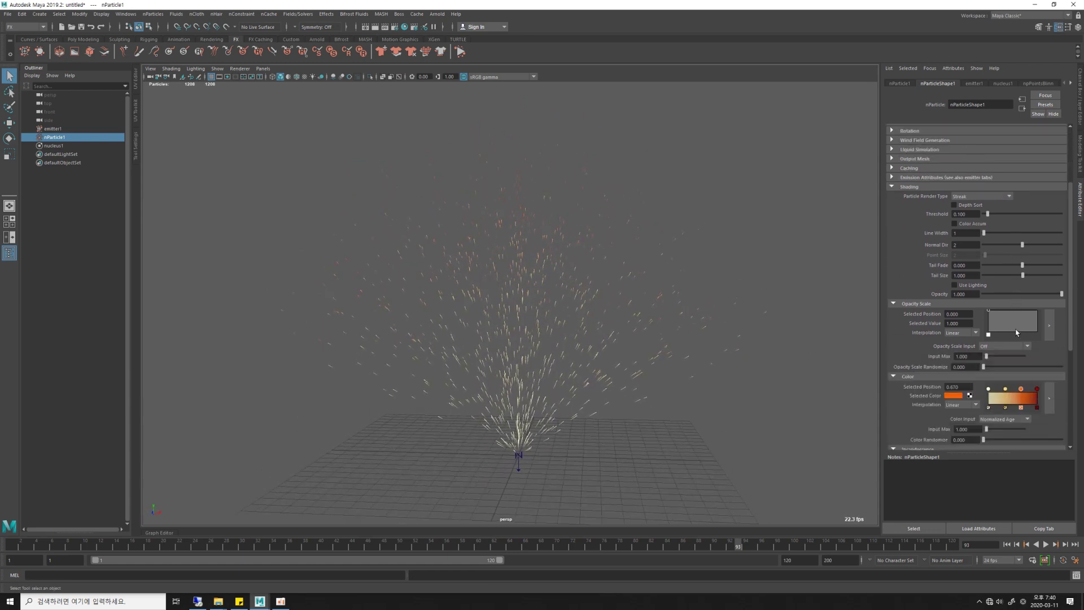
scroll(1016, 332, down, 3)
scroll(1016, 332, down, 3)
scroll(1016, 332, down, 1)
scroll(1017, 332, up, 2)
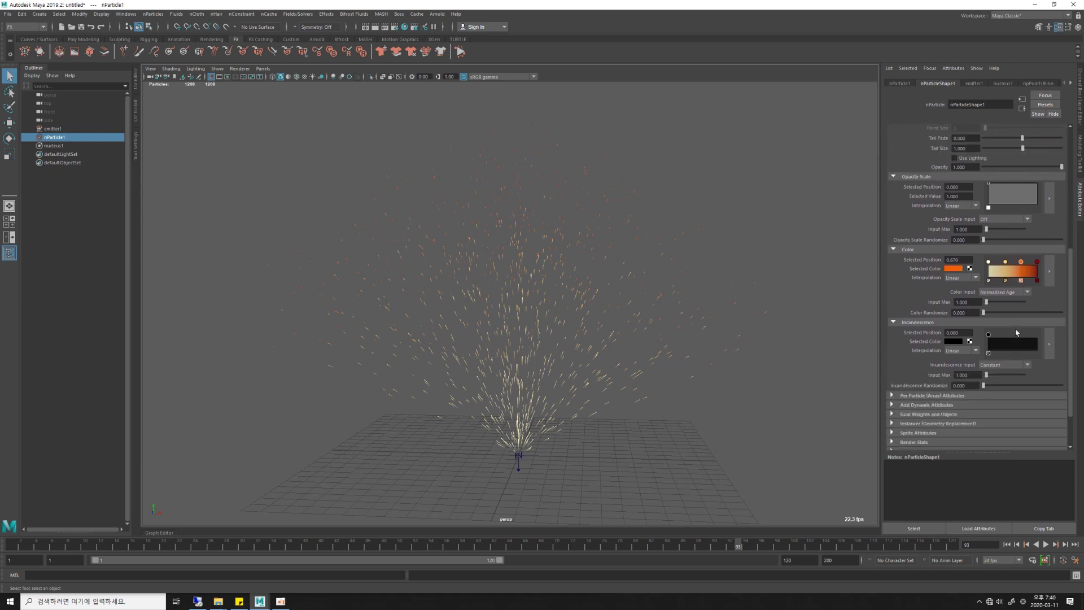
scroll(1017, 332, up, 1)
click(1005, 287)
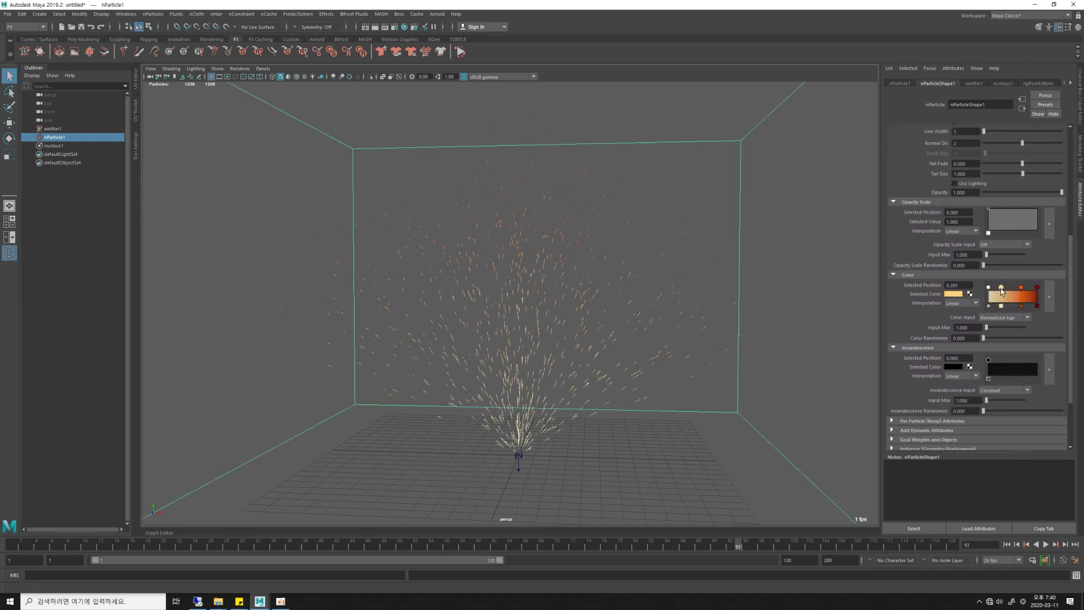
mouse_move(1021, 287)
mouse_down()
mouse_move(1029, 289)
mouse_move(1012, 288)
mouse_up()
click(1002, 288)
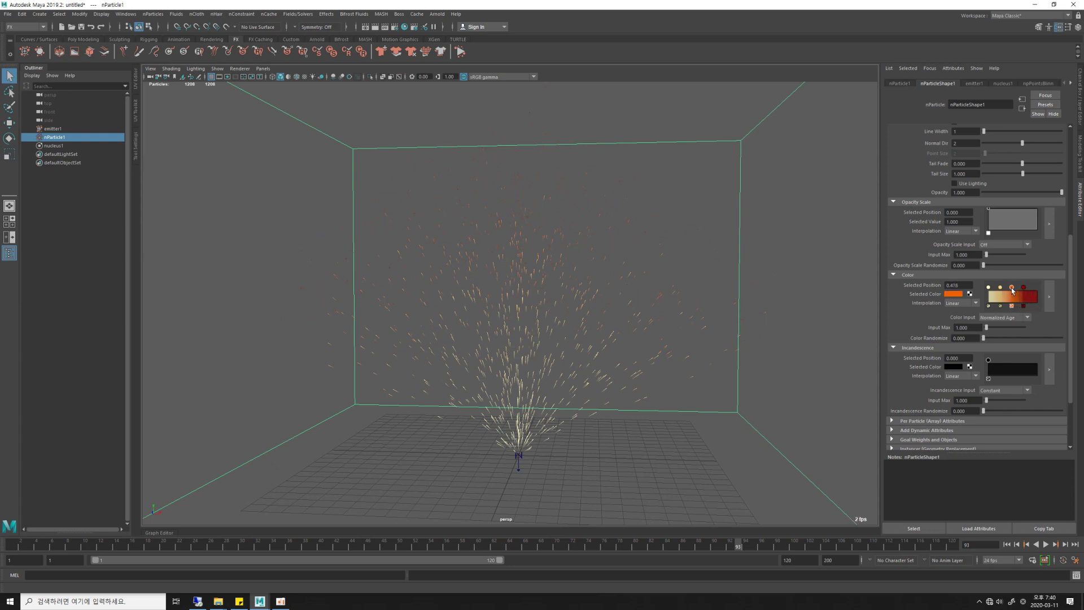
click(1006, 543)
click(1046, 543)
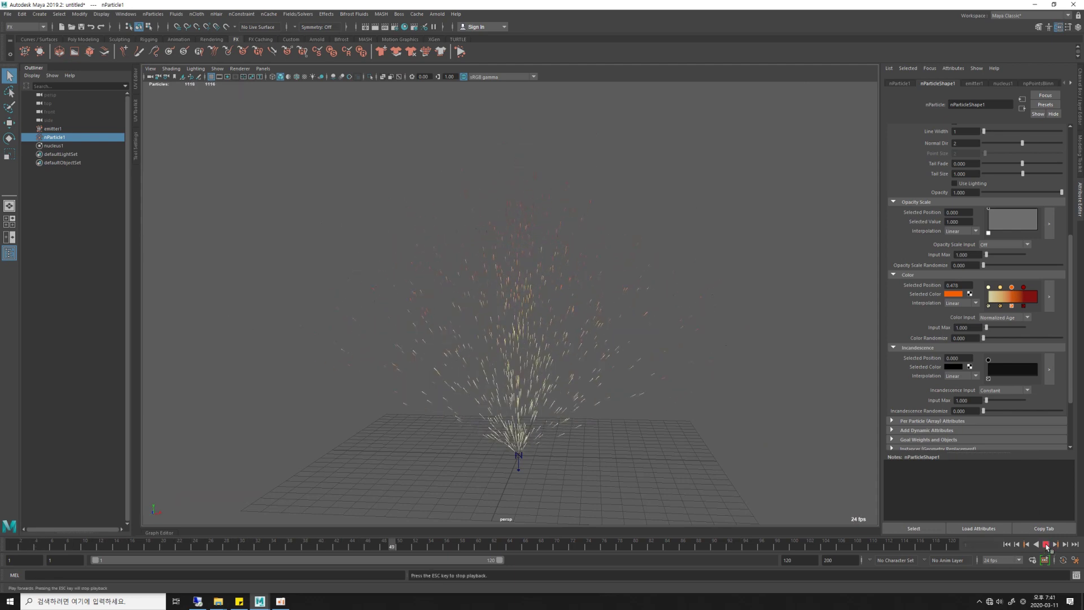
click(1046, 543)
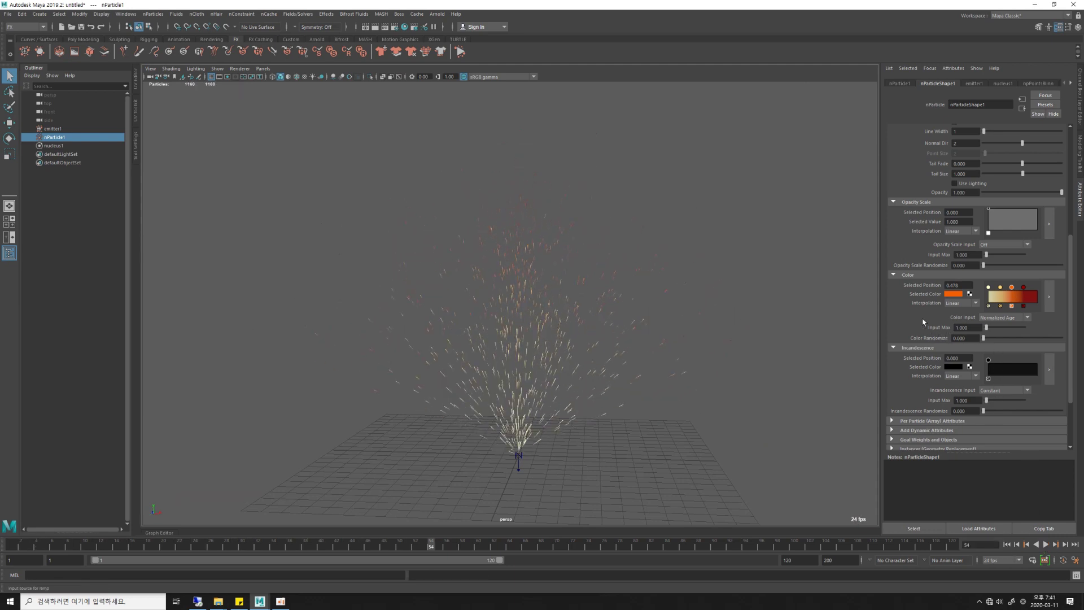
Step: Adjust the colour ramp's Input Max back to 1.000 and replay the fountain
mouse_move(988, 330)
mouse_down()
mouse_move(1005, 331)
mouse_move(989, 331)
mouse_up()
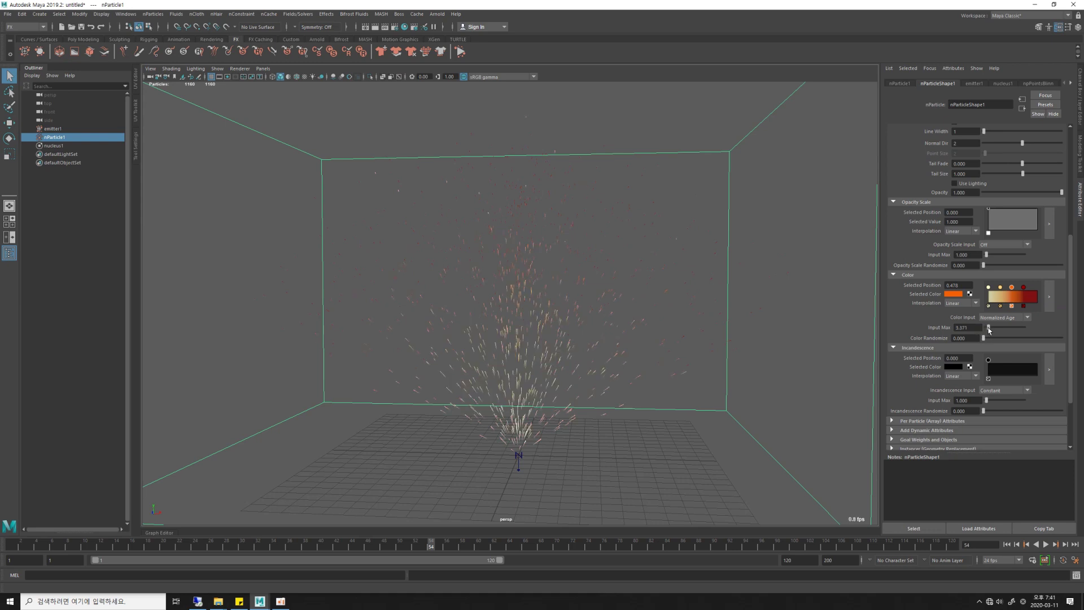
double_click(972, 327)
text(1.000)
alt+drag(675, 348, 662, 348)
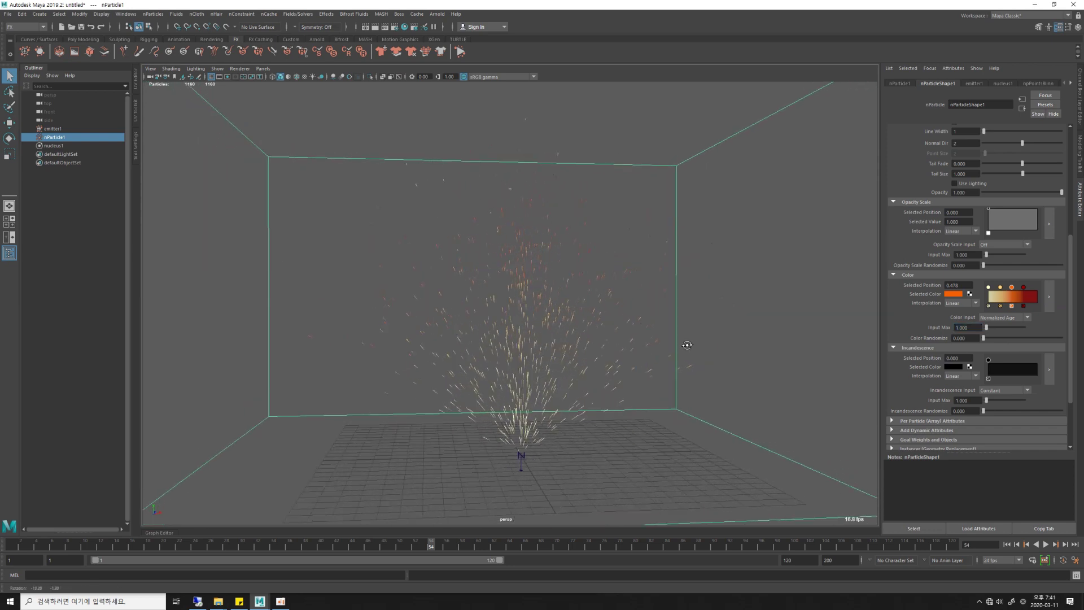
click(1006, 545)
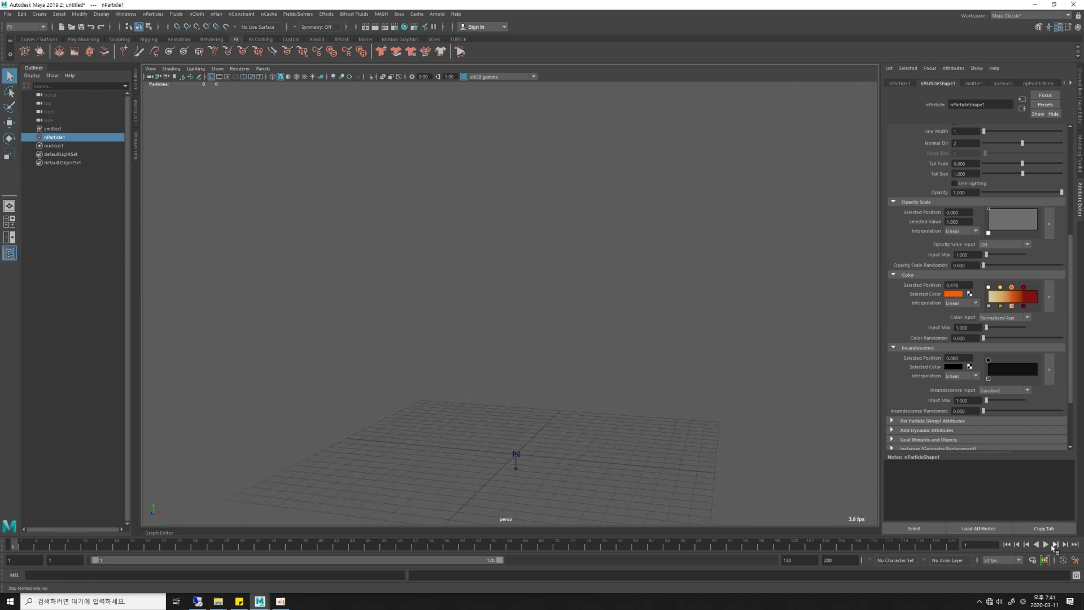
click(1046, 545)
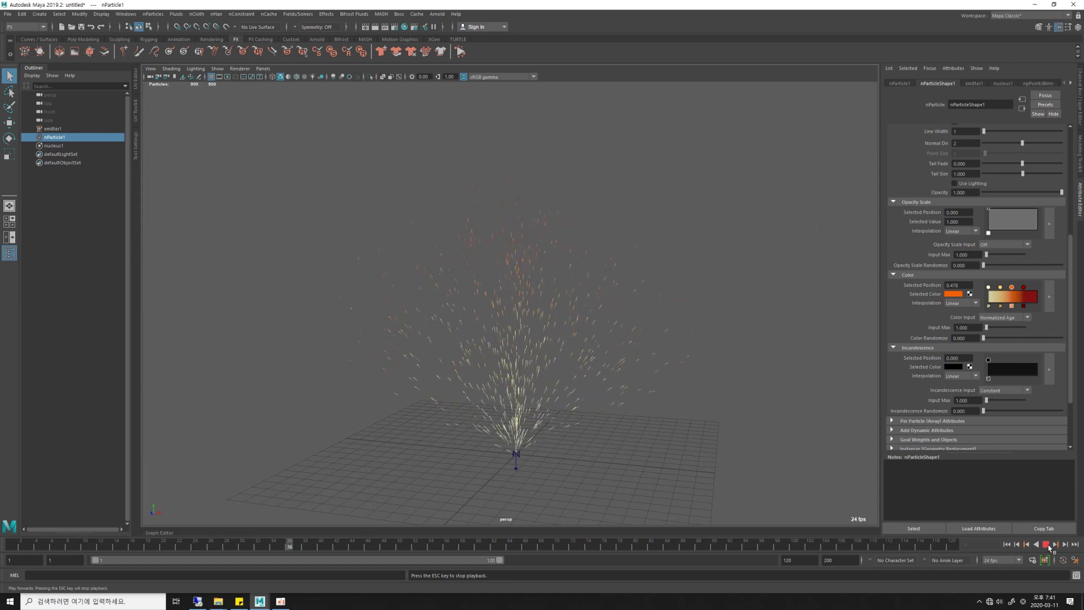
click(1045, 544)
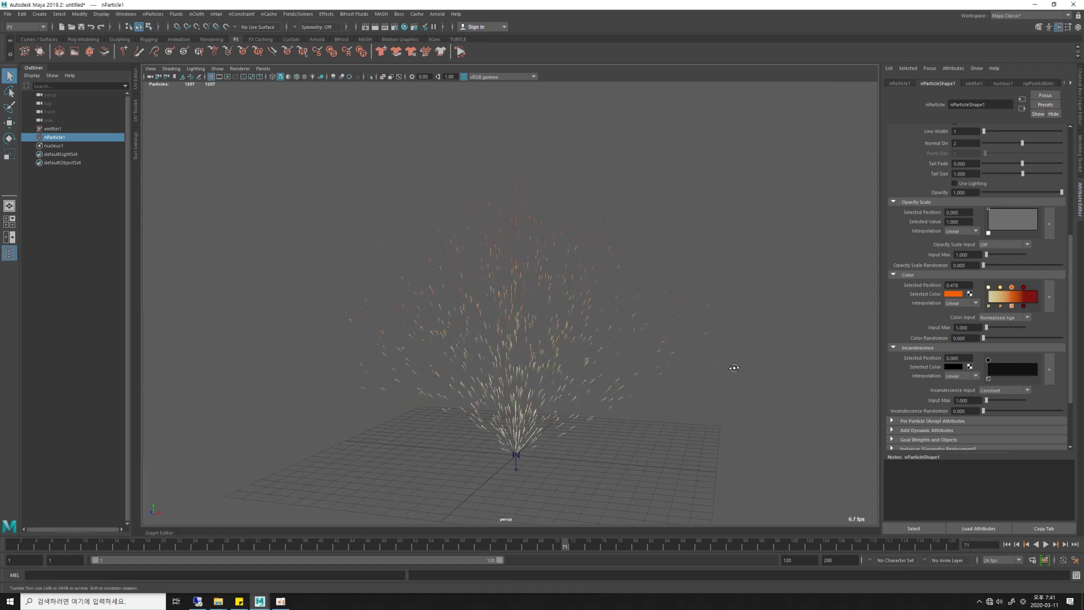
Step: Drive Opacity Scale by Normalized Age, sloping to 0.2 at the end with Smooth interpolation
alt+drag(730, 368, 733, 367)
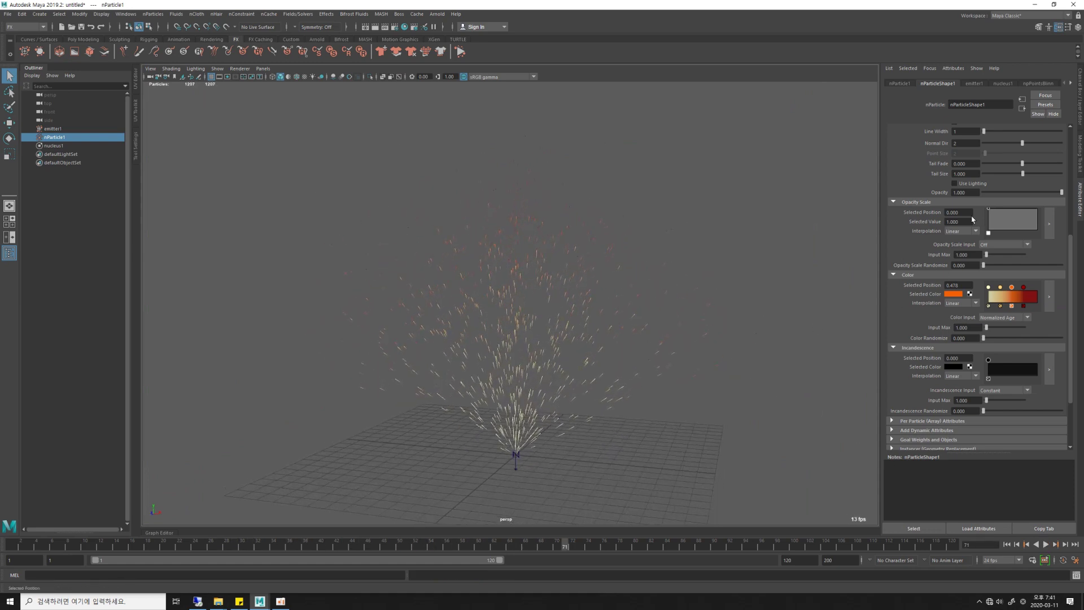
click(1001, 246)
click(1006, 262)
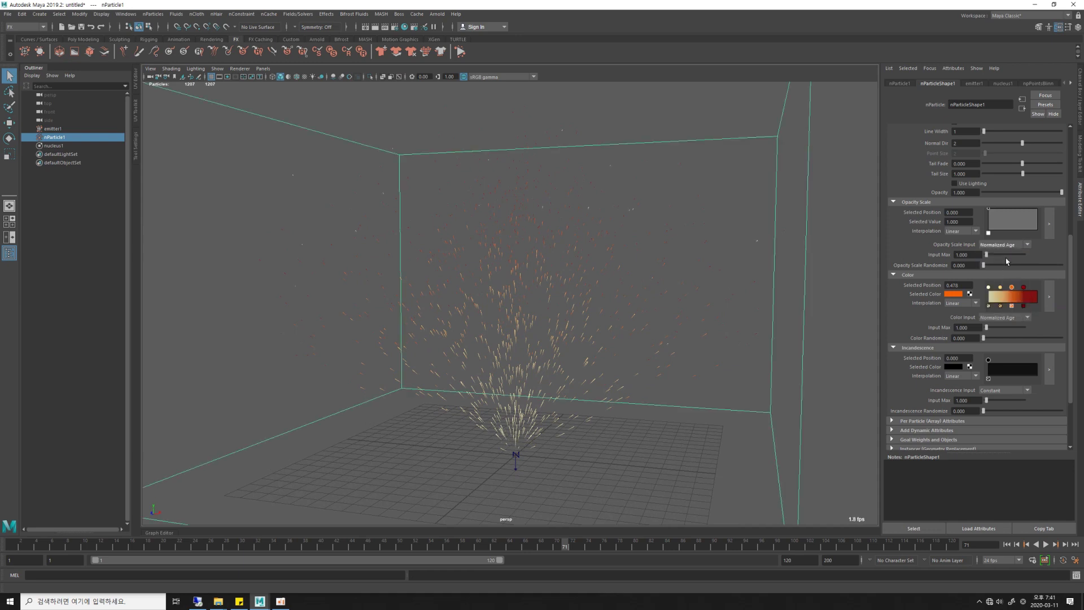
drag(1010, 211, 1036, 216)
double_click(958, 221)
text(0.2)
key(Return)
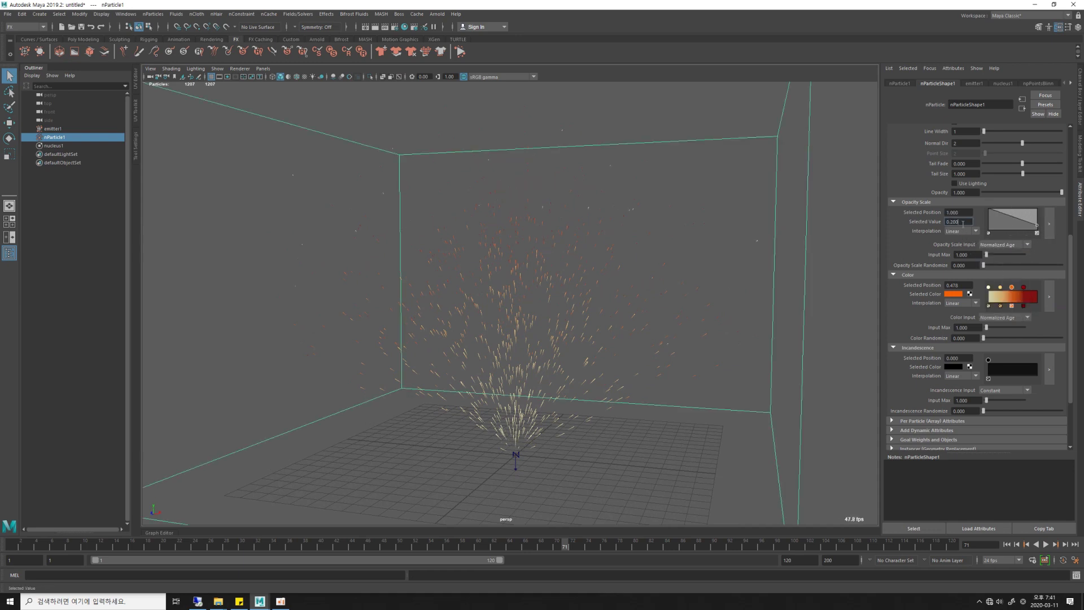
click(964, 232)
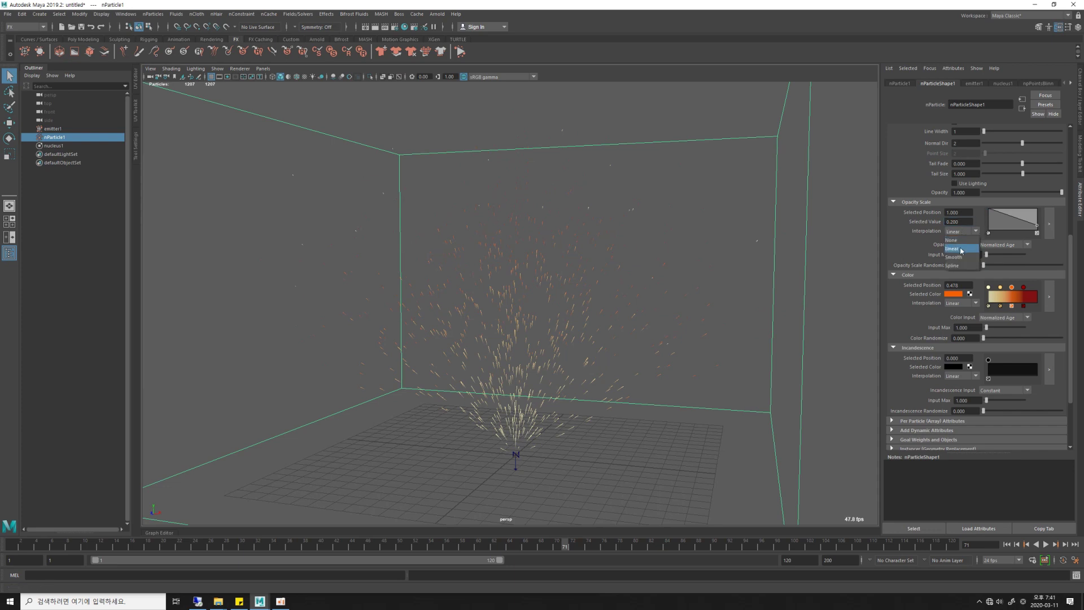
click(954, 257)
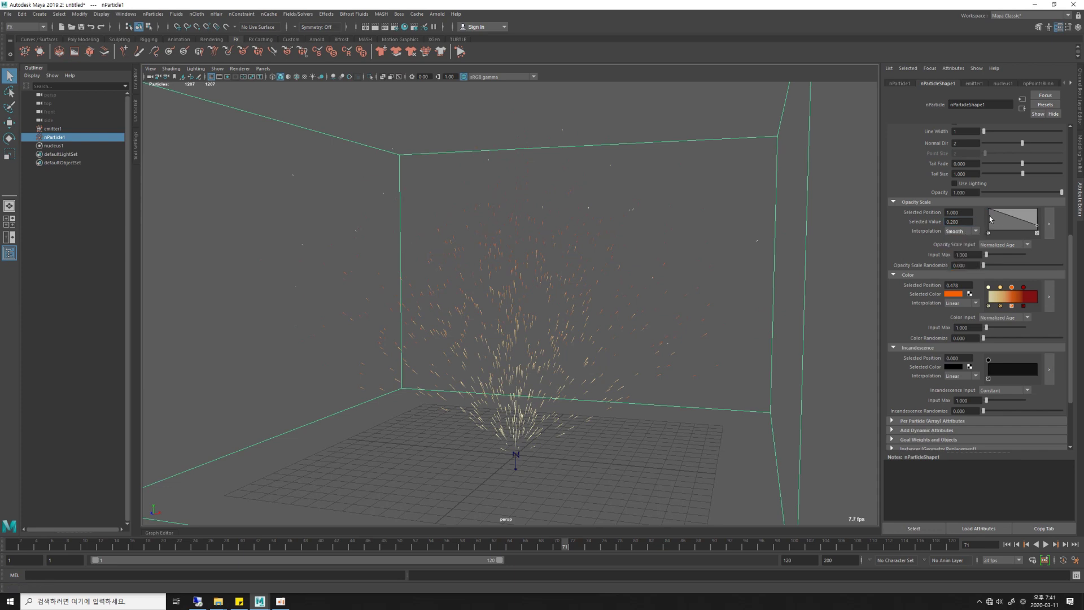
click(964, 231)
click(954, 256)
Step: Replay the simulation from the first frame and orbit to watch the streaks fade
click(1006, 544)
click(1045, 544)
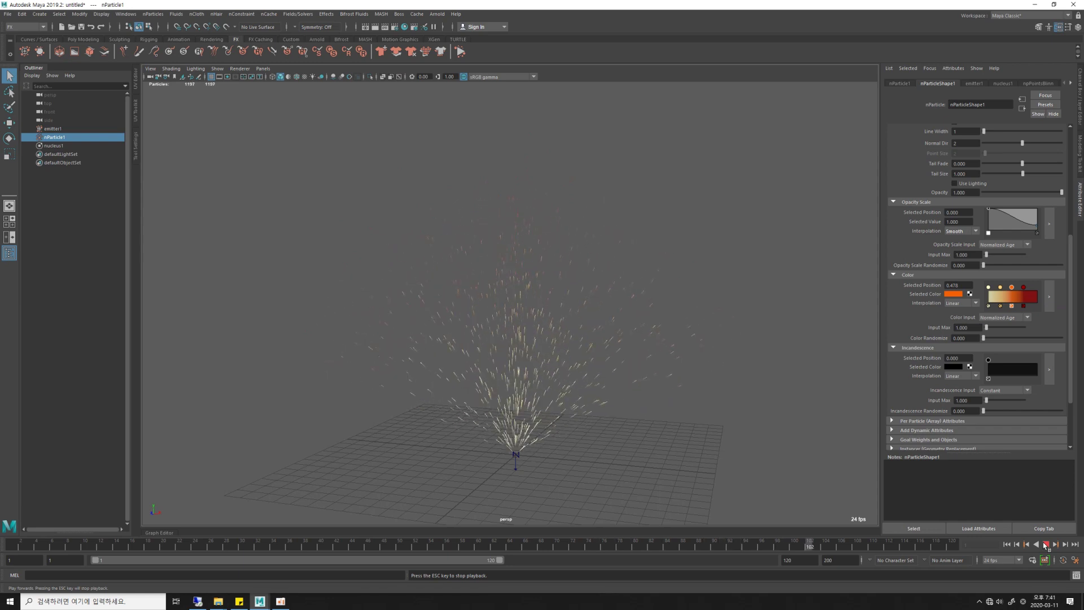
click(1045, 544)
alt+drag(702, 391, 666, 363)
mouse_move(358, 304)
alt+mouse_down()
mouse_move(680, 355)
mouse_move(661, 355)
alt+mouse_up()
alt+drag(720, 324, 685, 316)
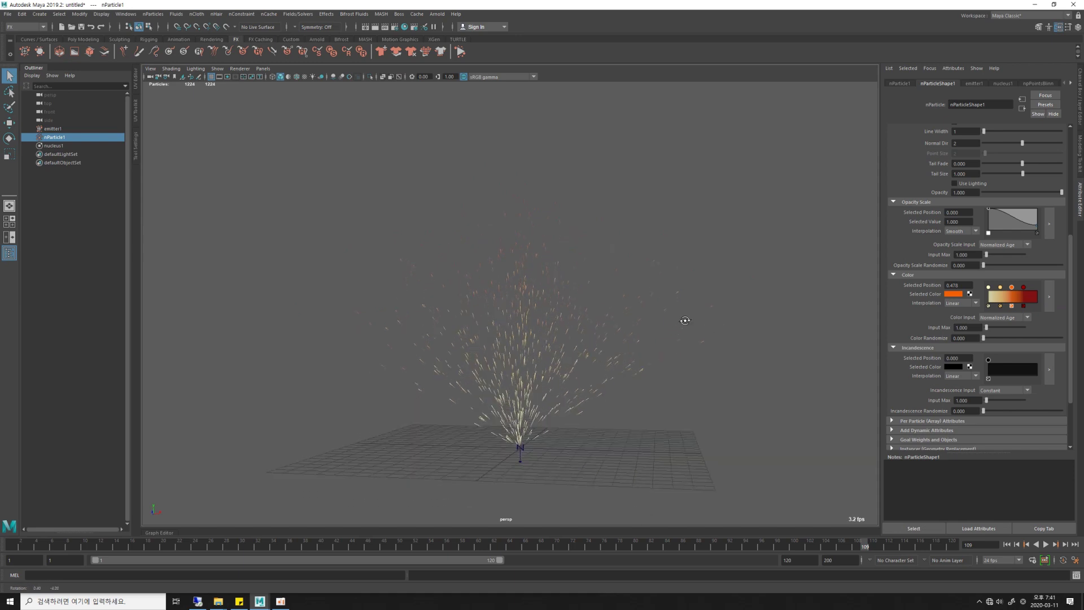
scroll(996, 280, up, 3)
Step: Set the particle render type to MultiStreak and replay the simulation from the start
scroll(996, 280, up, 2)
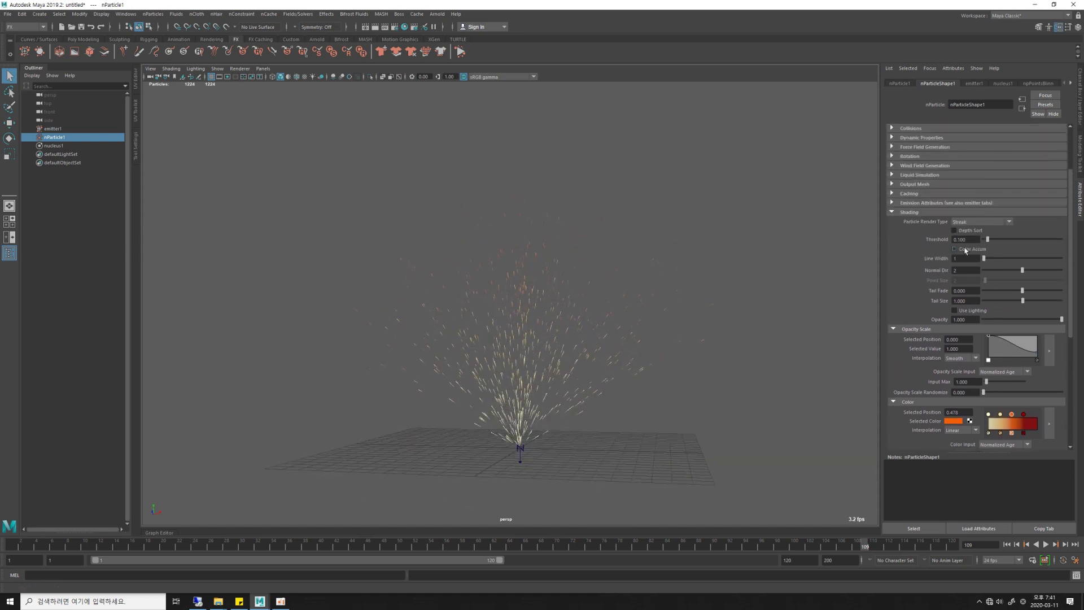
click(983, 222)
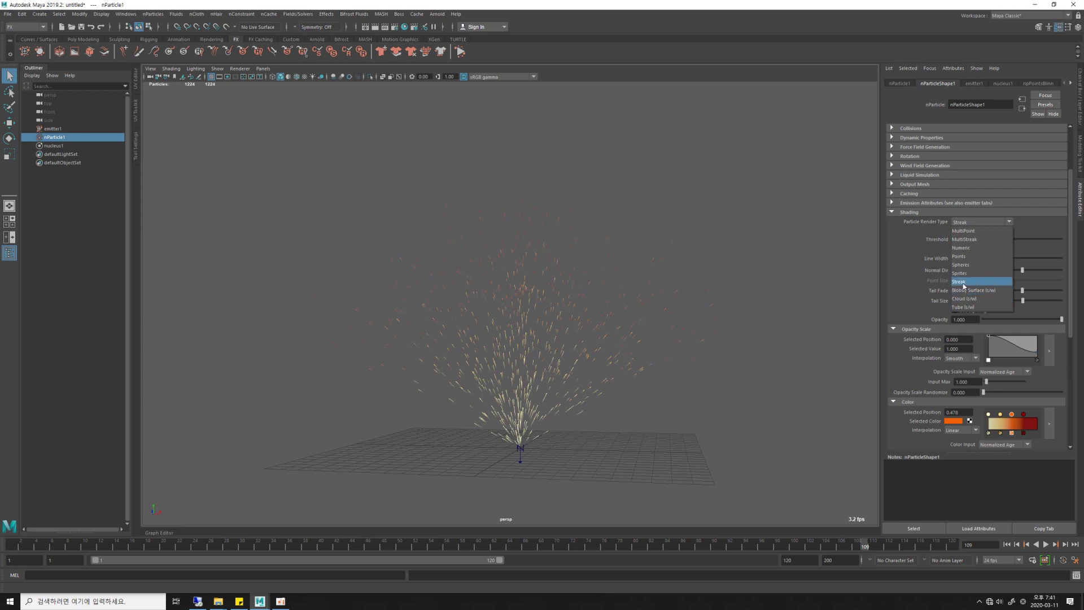
click(964, 239)
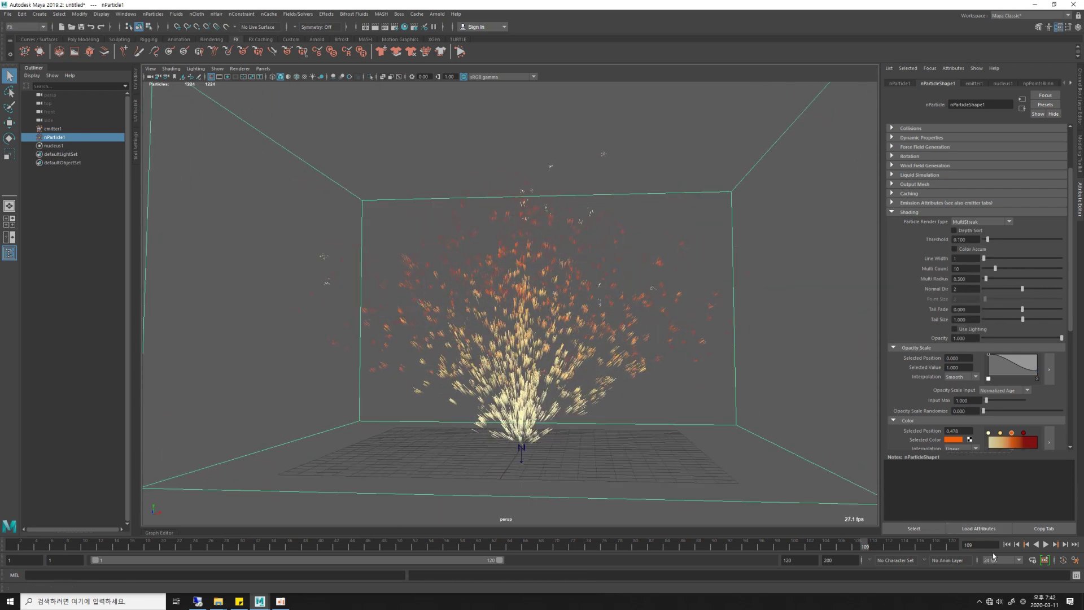
click(1006, 544)
click(1045, 545)
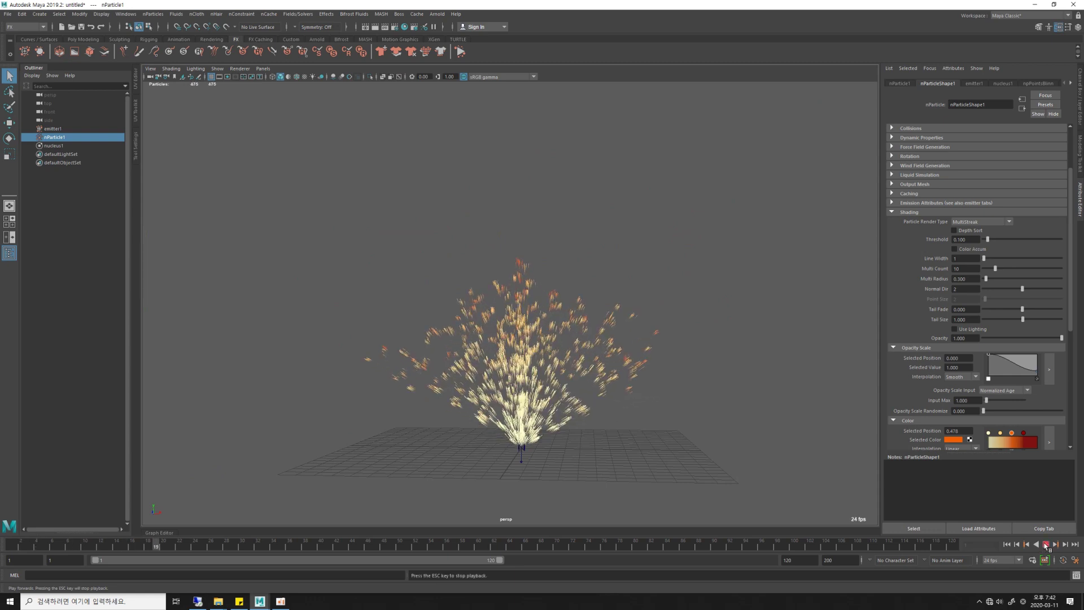
key(Escape)
Step: Drag the Shading Tail Size up from 1.000 to about 2.76
scroll(733, 395, up, 3)
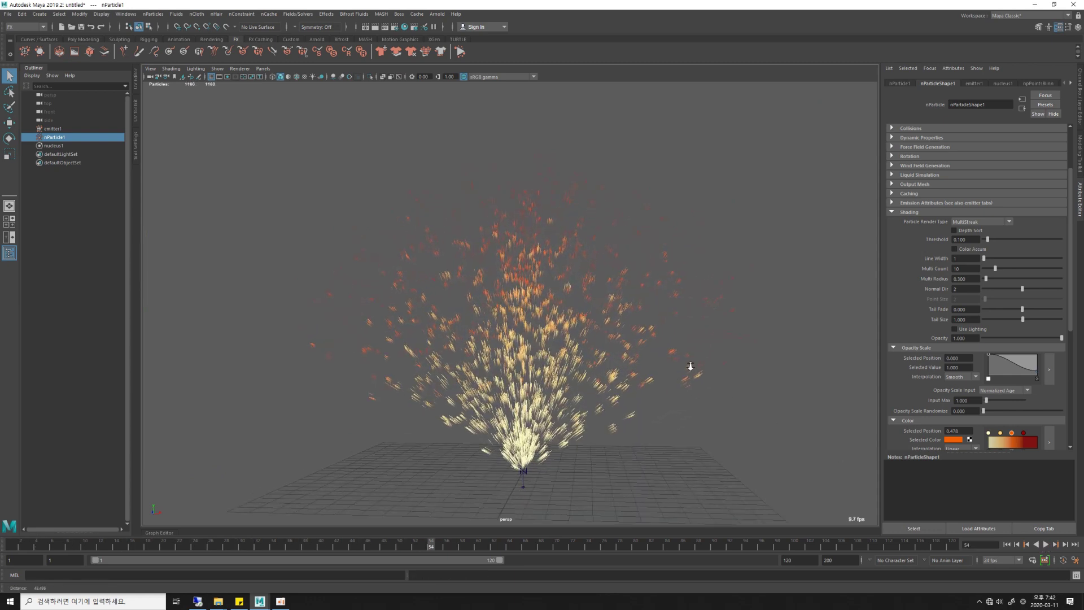
scroll(700, 370, up, 2)
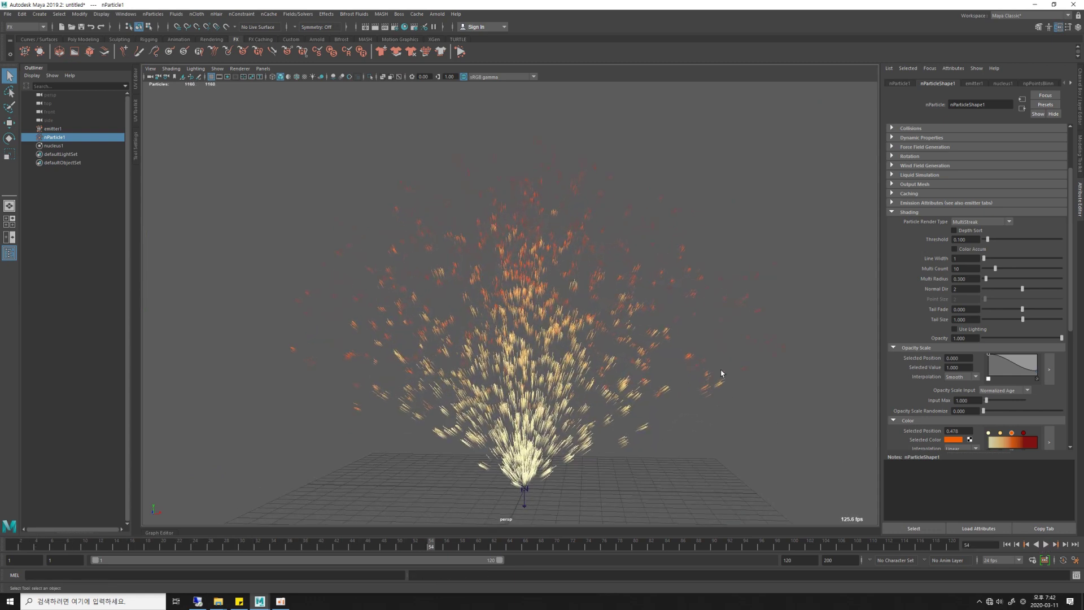
click(973, 320)
drag(1023, 319, 1022, 323)
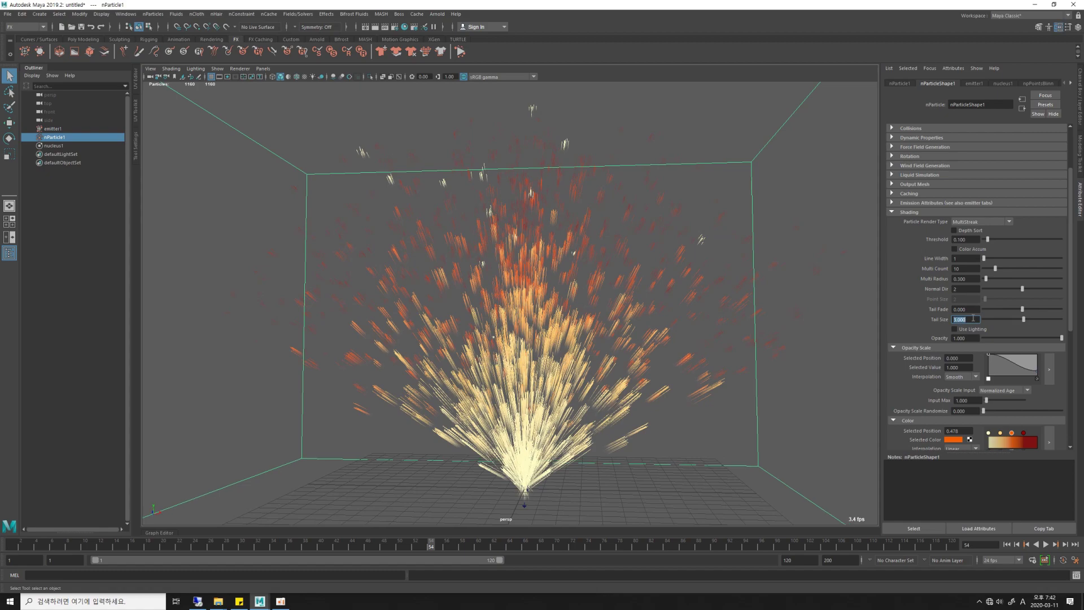
Step: Try a Tail Size of 3 and replay the simulation from the start
key(Return)
click(1006, 545)
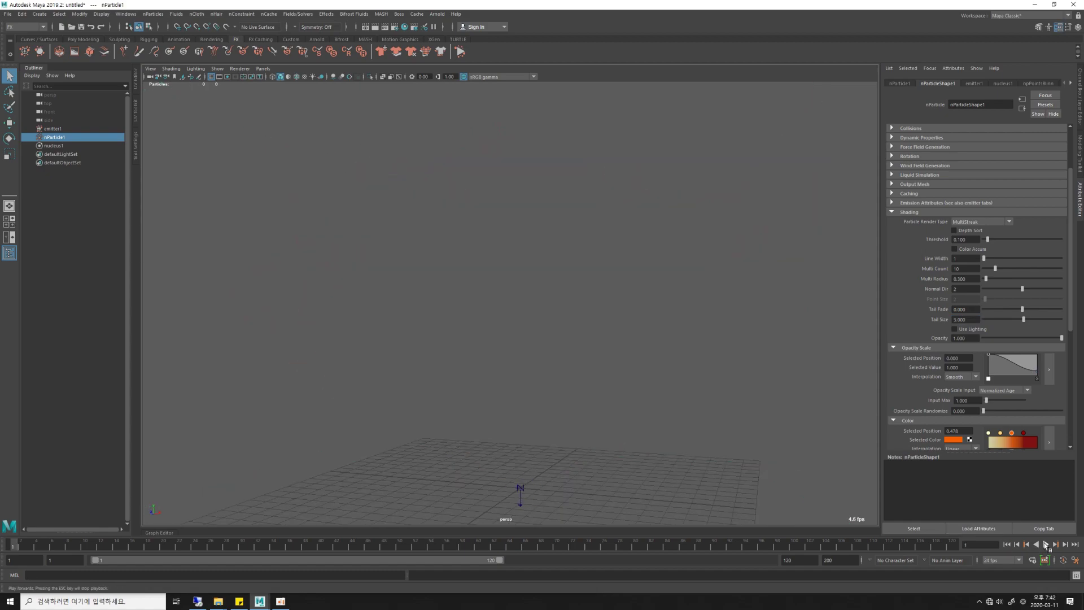
click(1046, 545)
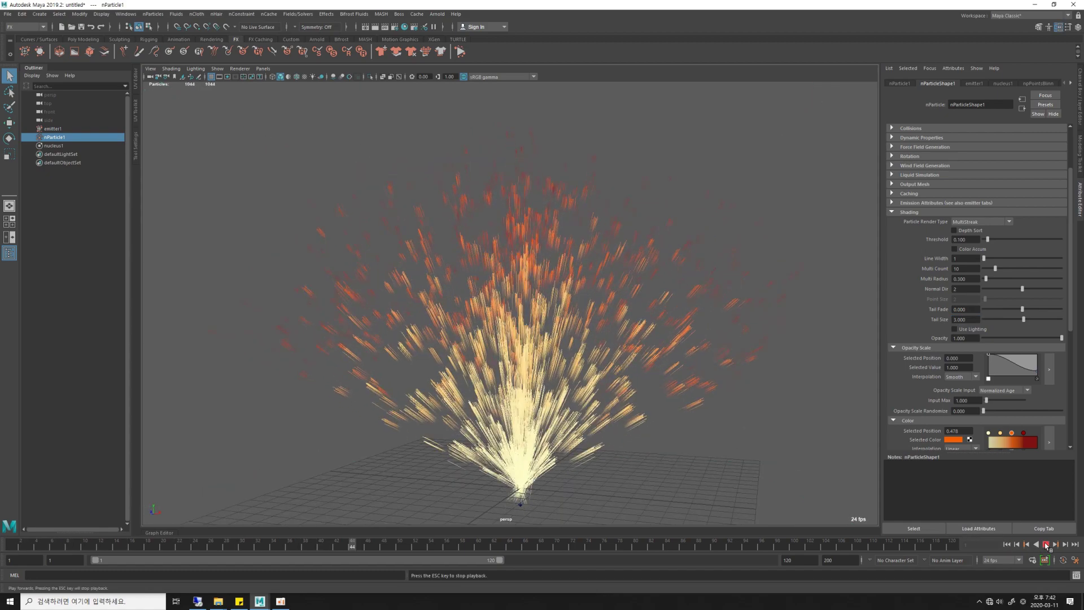
key(Escape)
scroll(748, 441, down, 2)
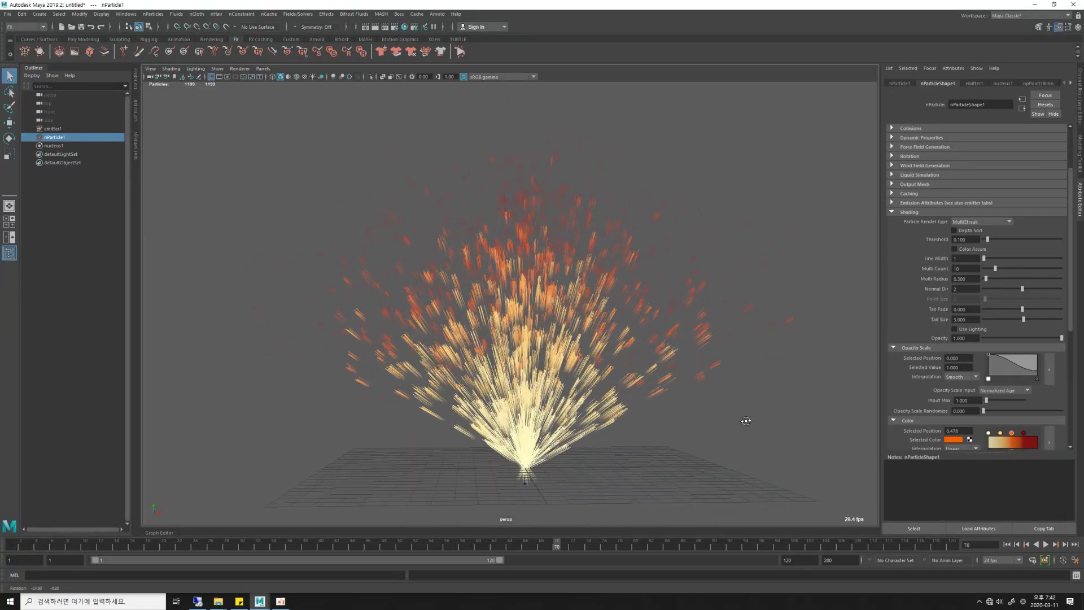
scroll(736, 421, up, 4)
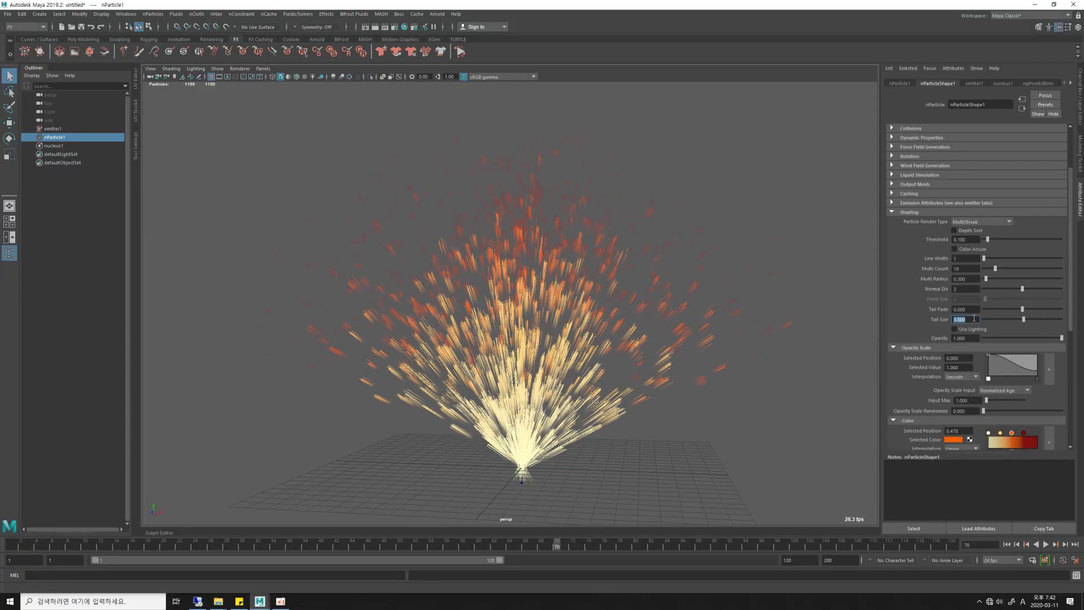
Step: Set Tail Size to 2, replay to frame 75, and scroll down to Incandescence
text(2)
key(Return)
click(1006, 544)
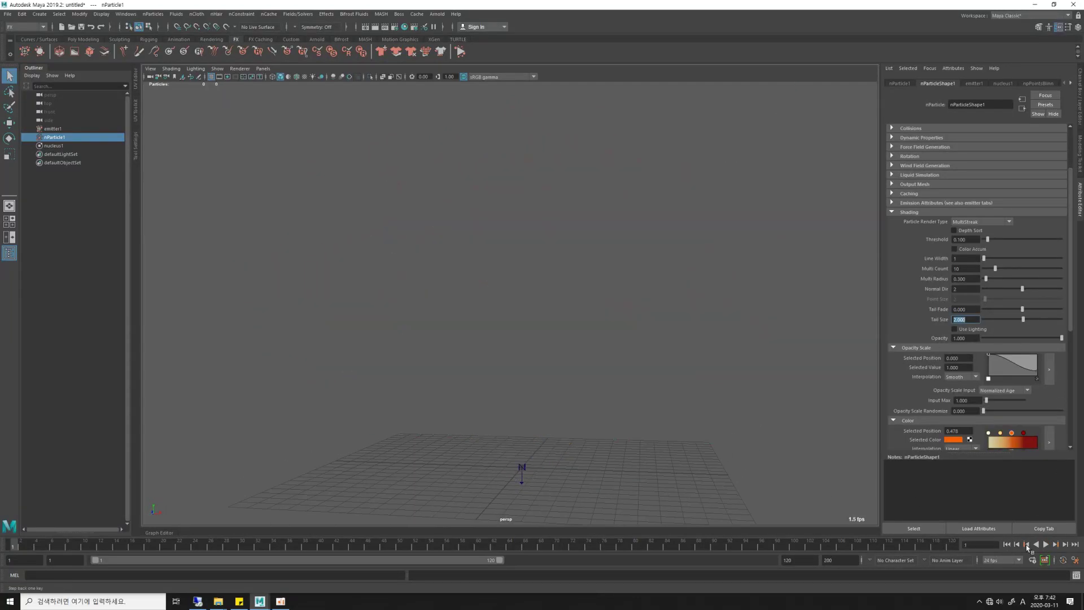
click(1046, 543)
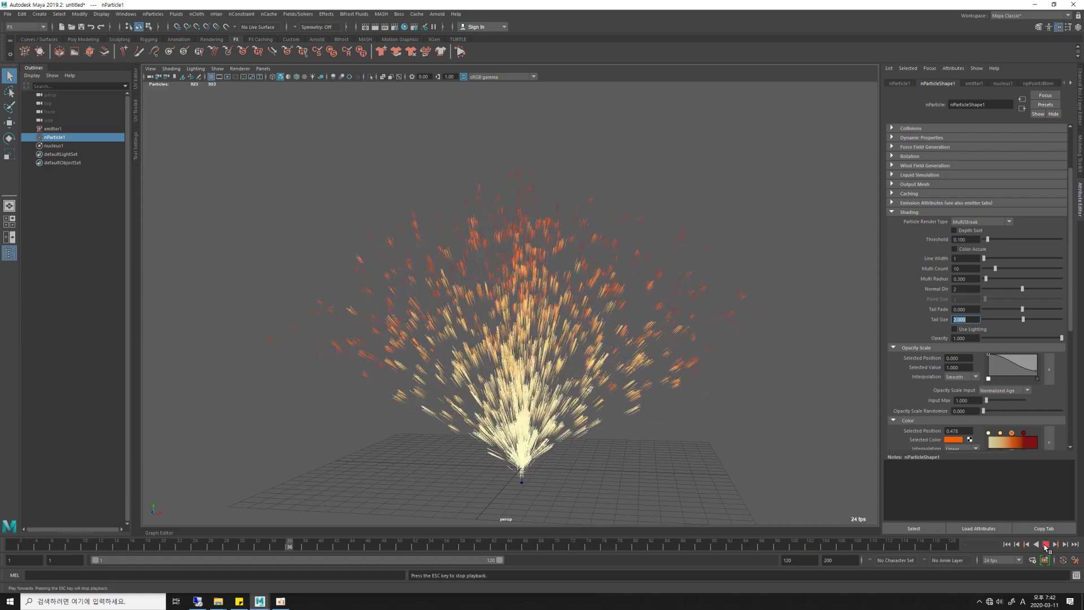
click(1046, 543)
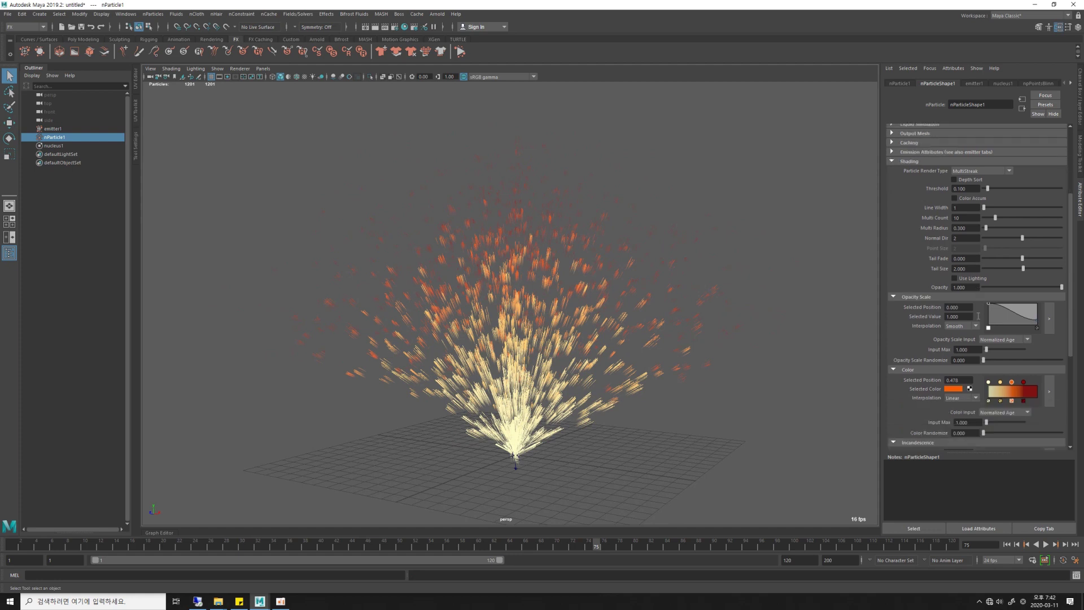
scroll(914, 327, down, 5)
scroll(705, 329, down, 1)
scroll(706, 329, up, 1)
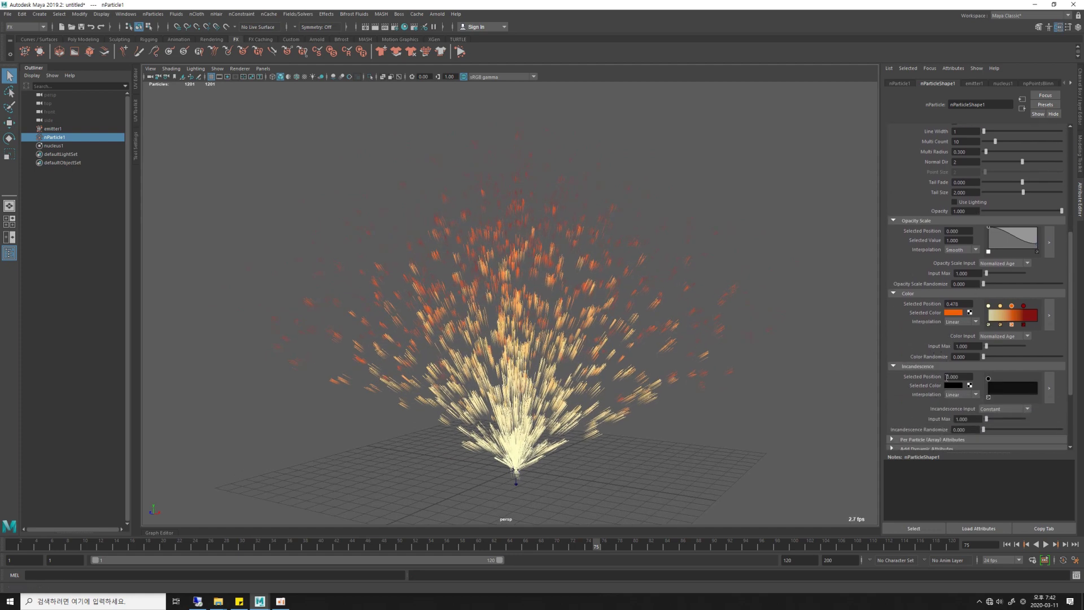
scroll(946, 382, down, 1)
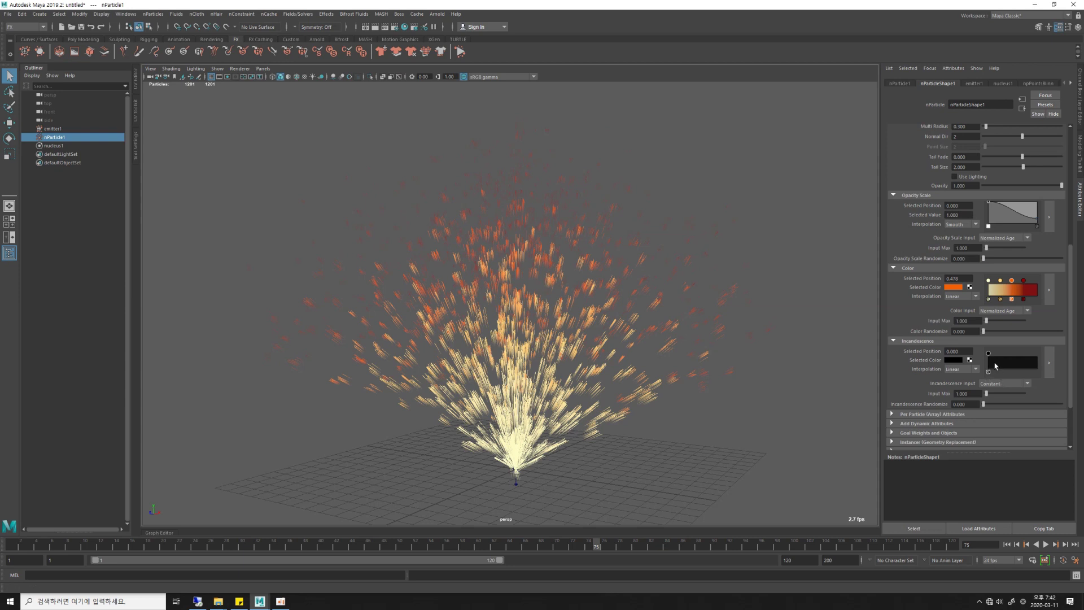
Step: Make the starting key of the Incandescence ramp pale yellow
drag(989, 354, 997, 353)
click(987, 367)
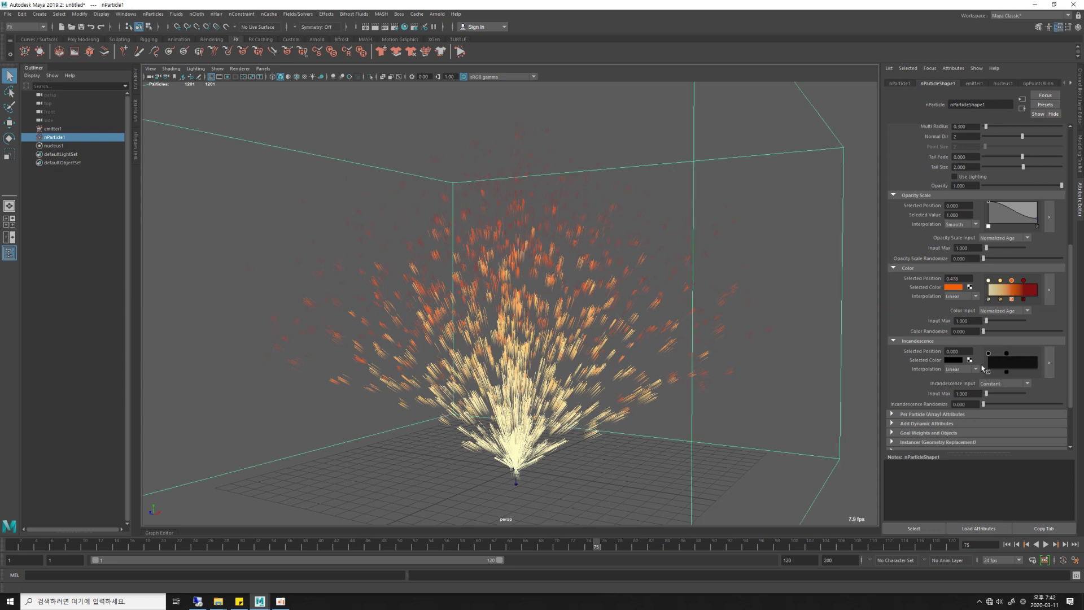
click(958, 360)
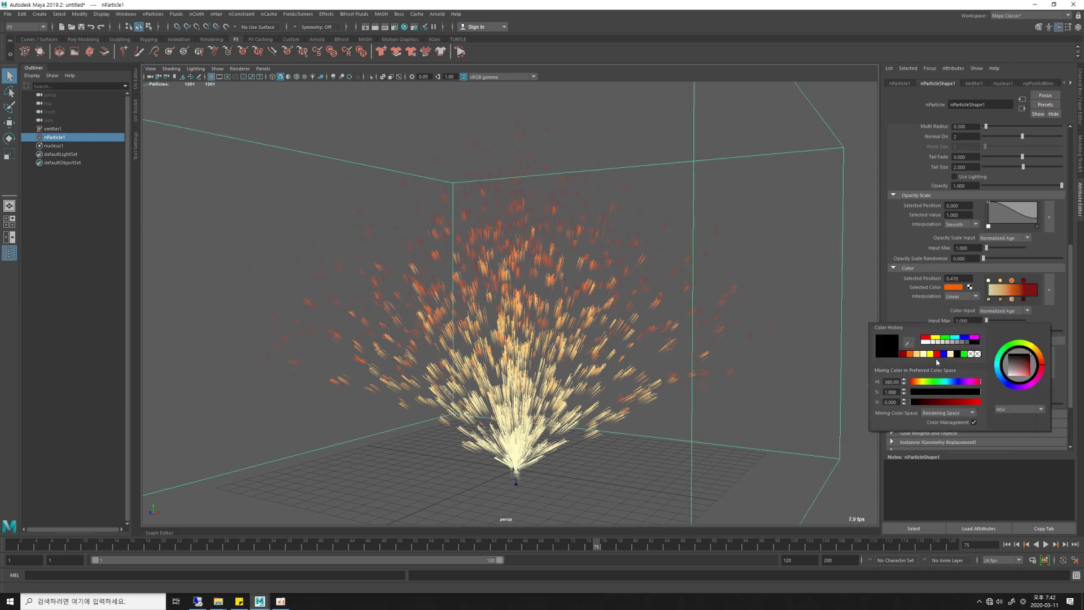
click(923, 355)
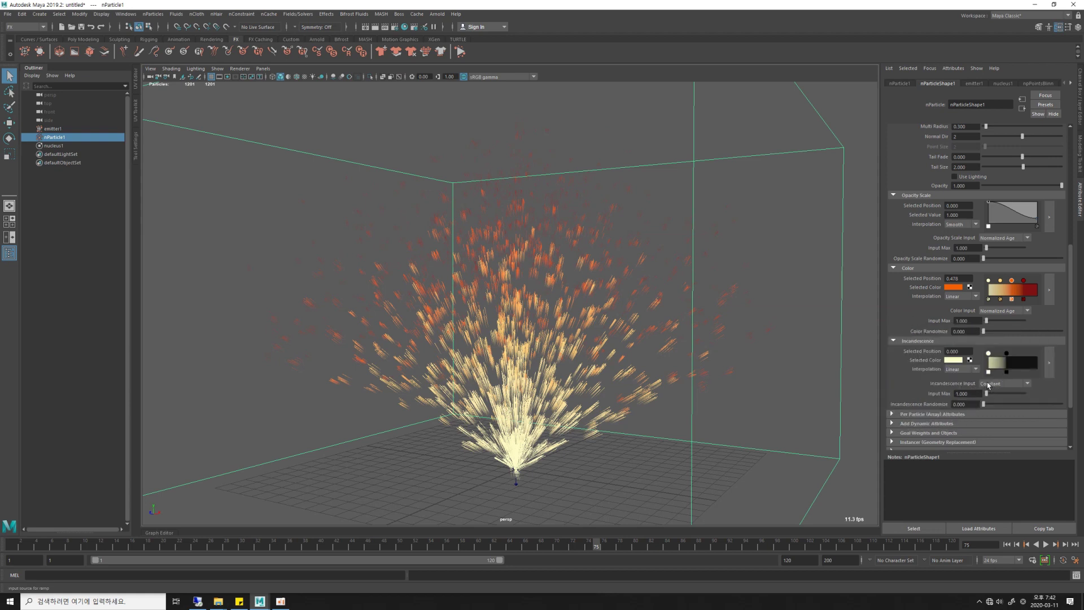
Step: Set Incandescence Input to Normalized Age and replay the fountain to check the glow
click(991, 384)
click(993, 410)
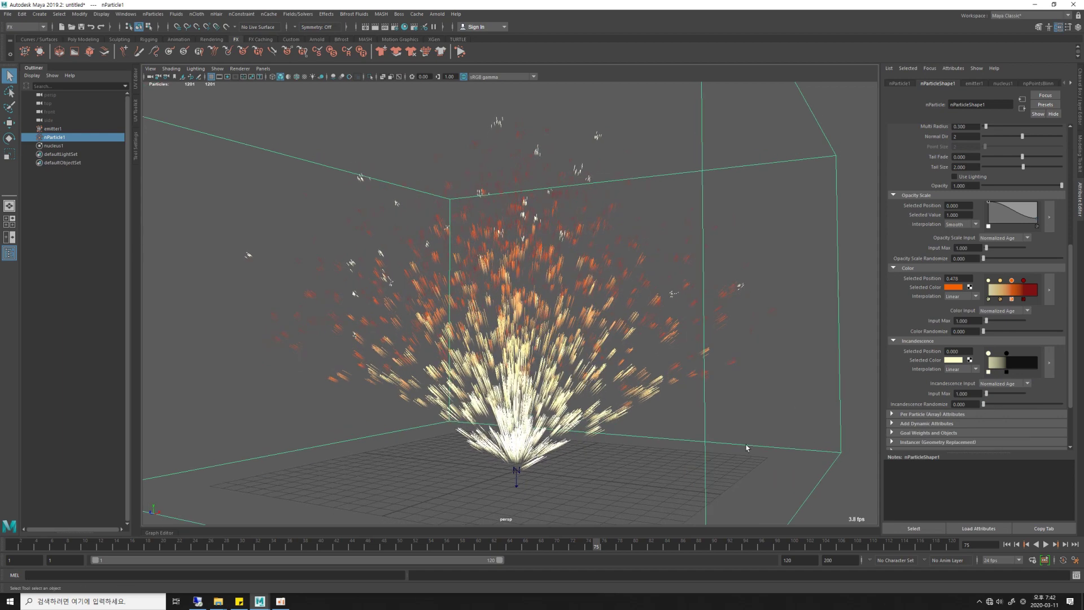
click(1012, 384)
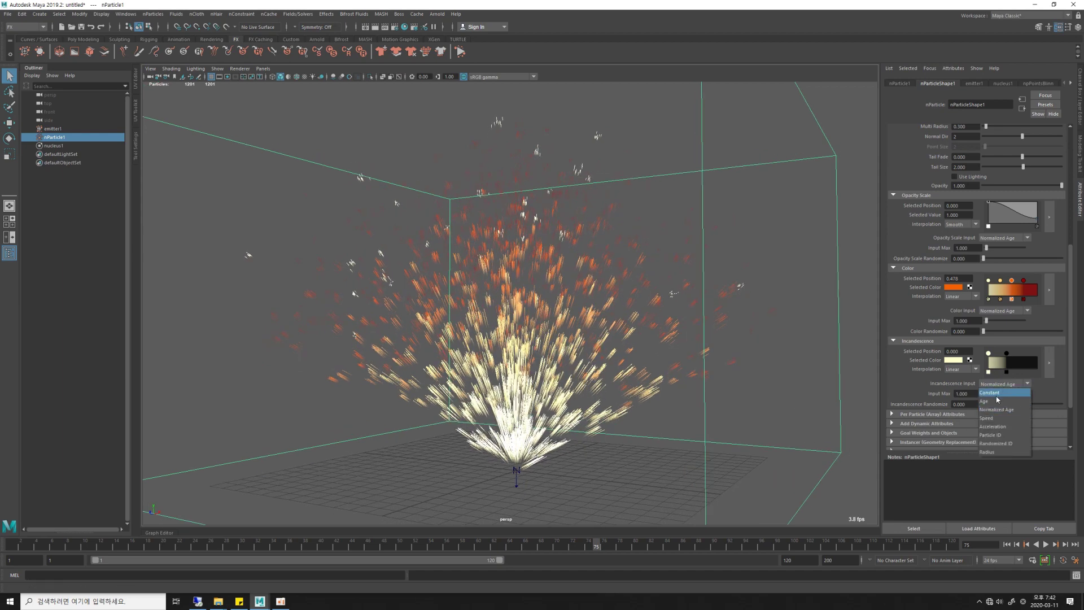
click(997, 394)
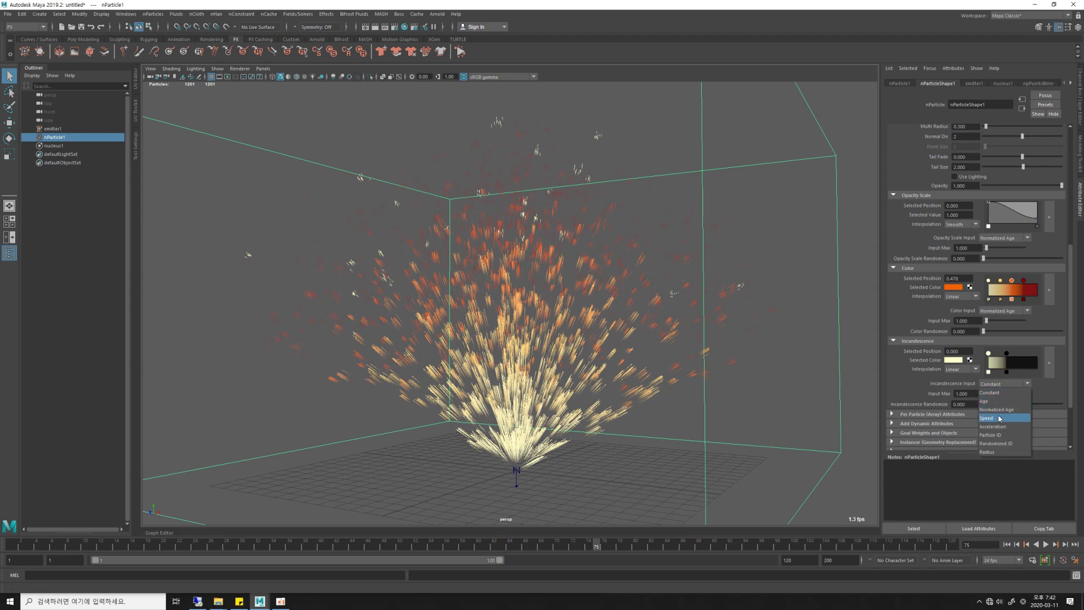
click(999, 410)
click(1045, 544)
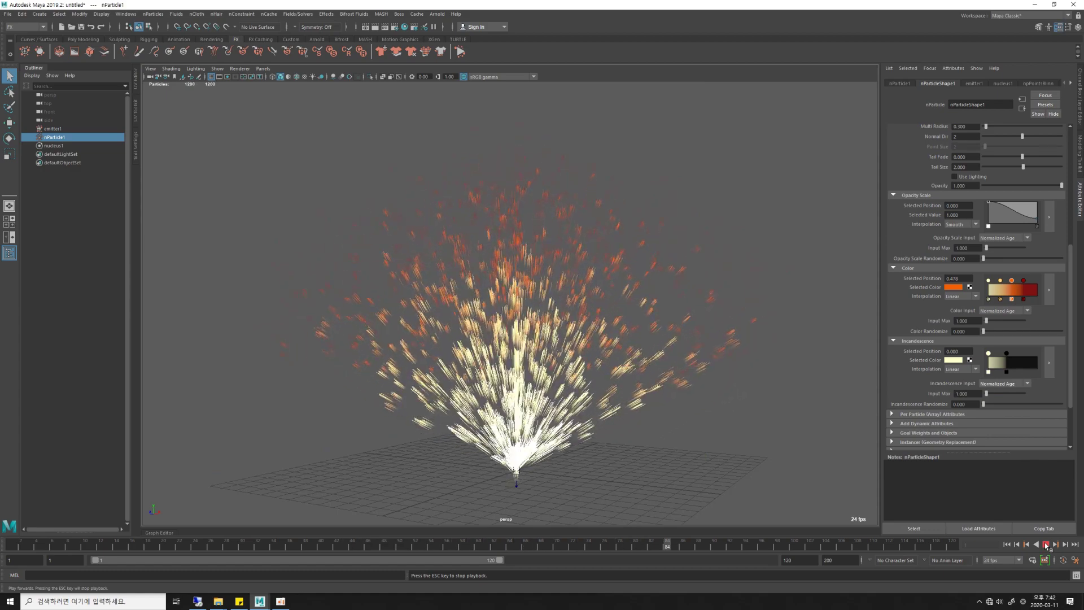
alt+drag(398, 377, 633, 372)
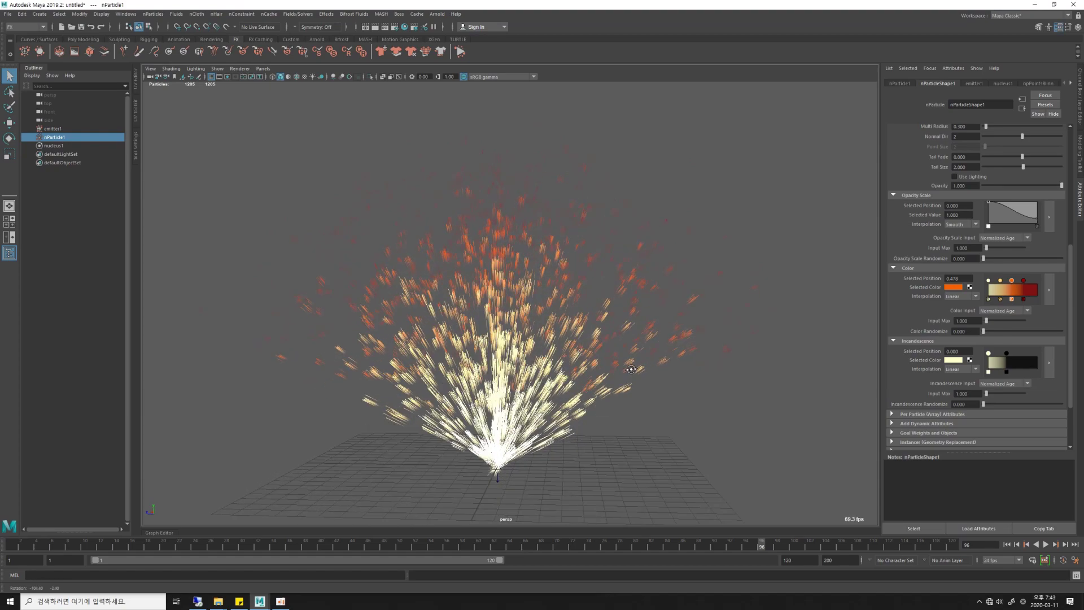
click(1045, 544)
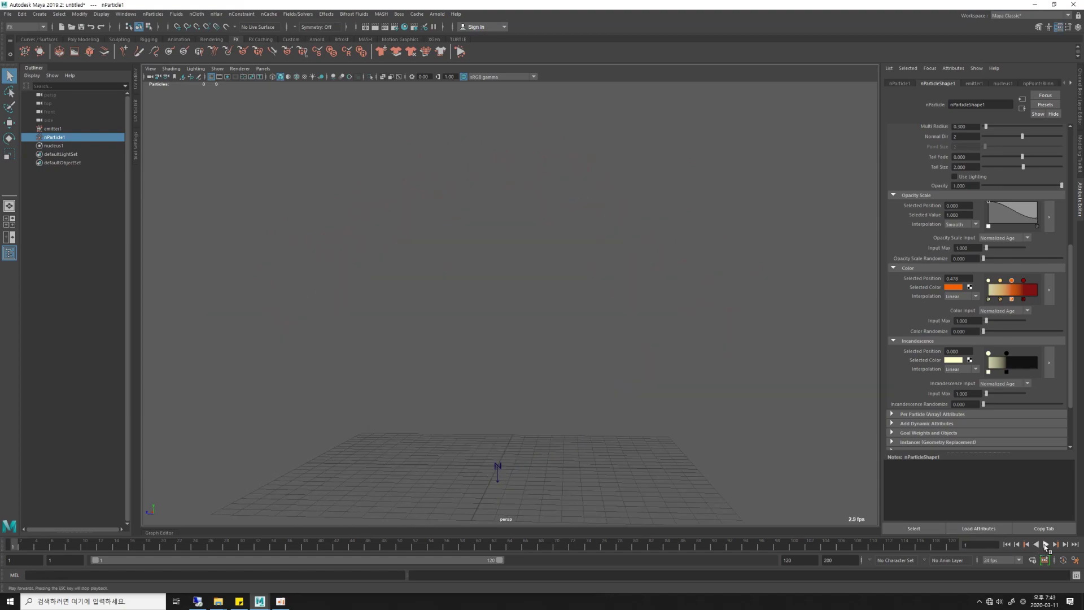